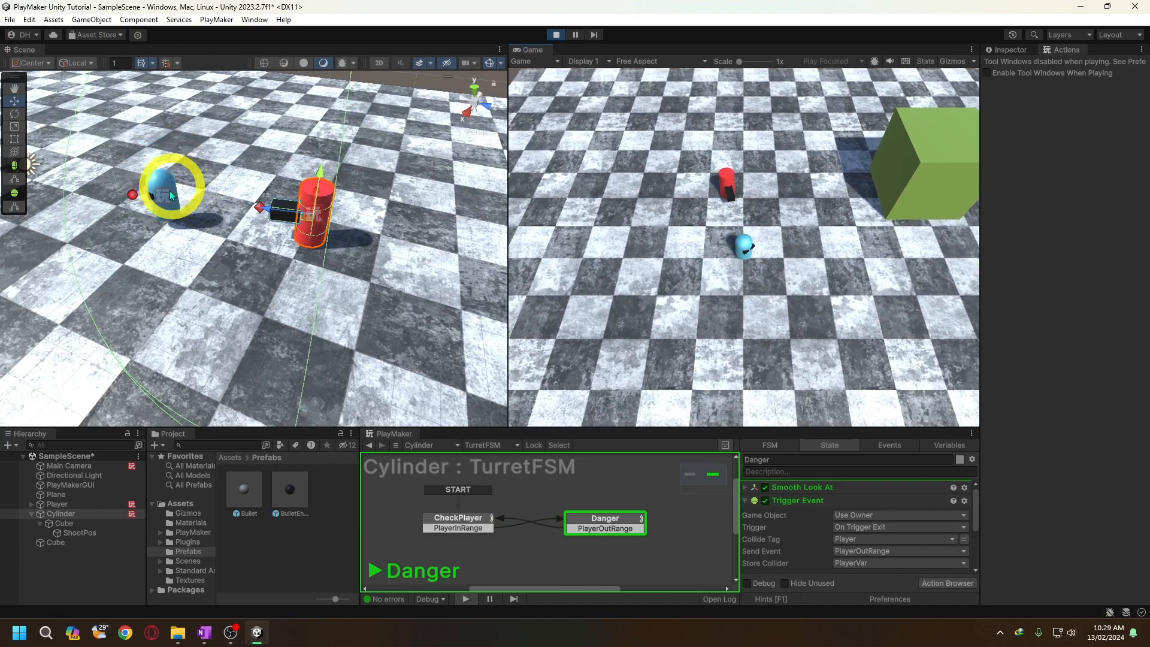
- Walk the player character around near the red turret in play mode to check how the turret tracks it
key("s")
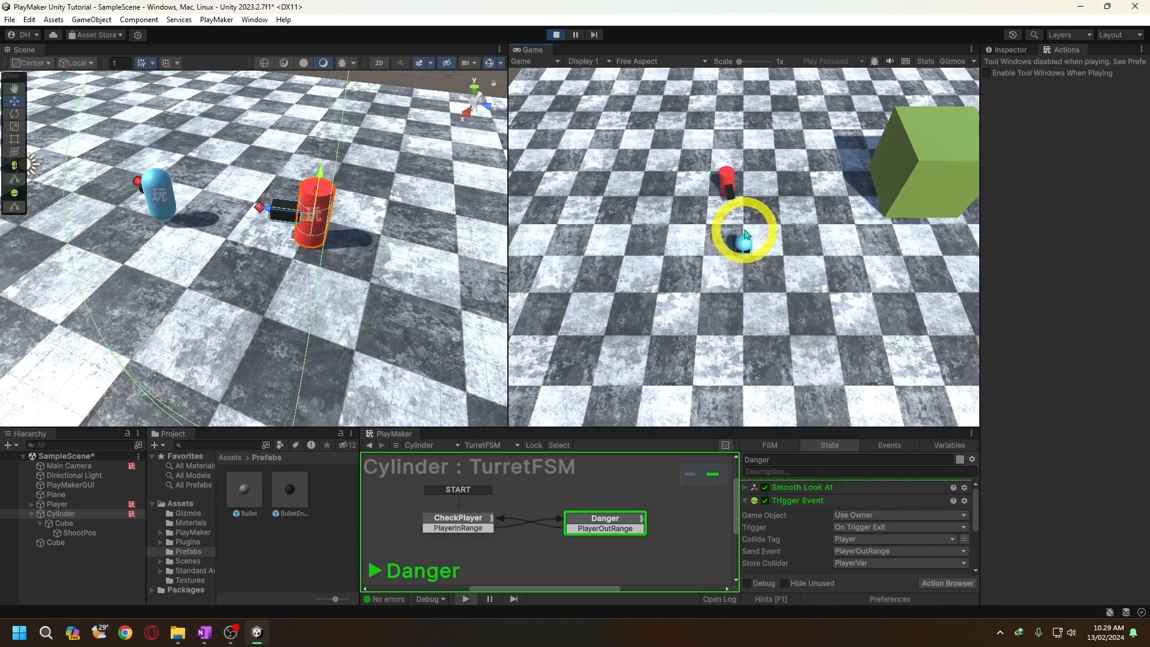
key("w")
key("s")
scroll(337, 247, "down", 8)
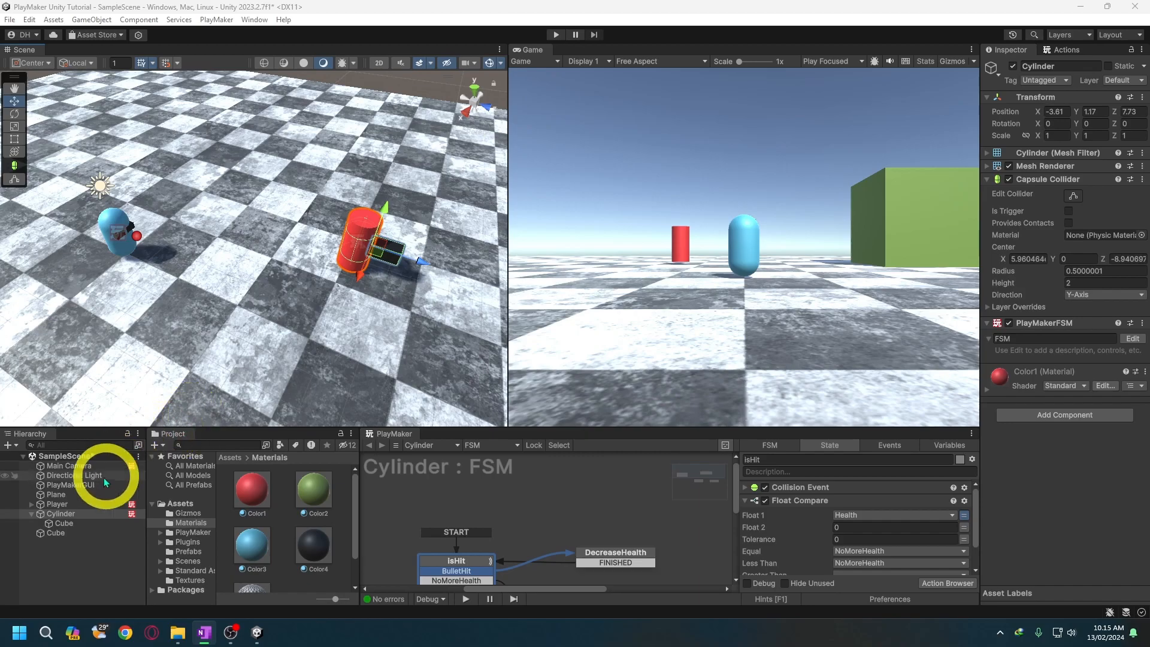
- Add a Sphere Collider component to the red Cylinder object
left_click(66, 514)
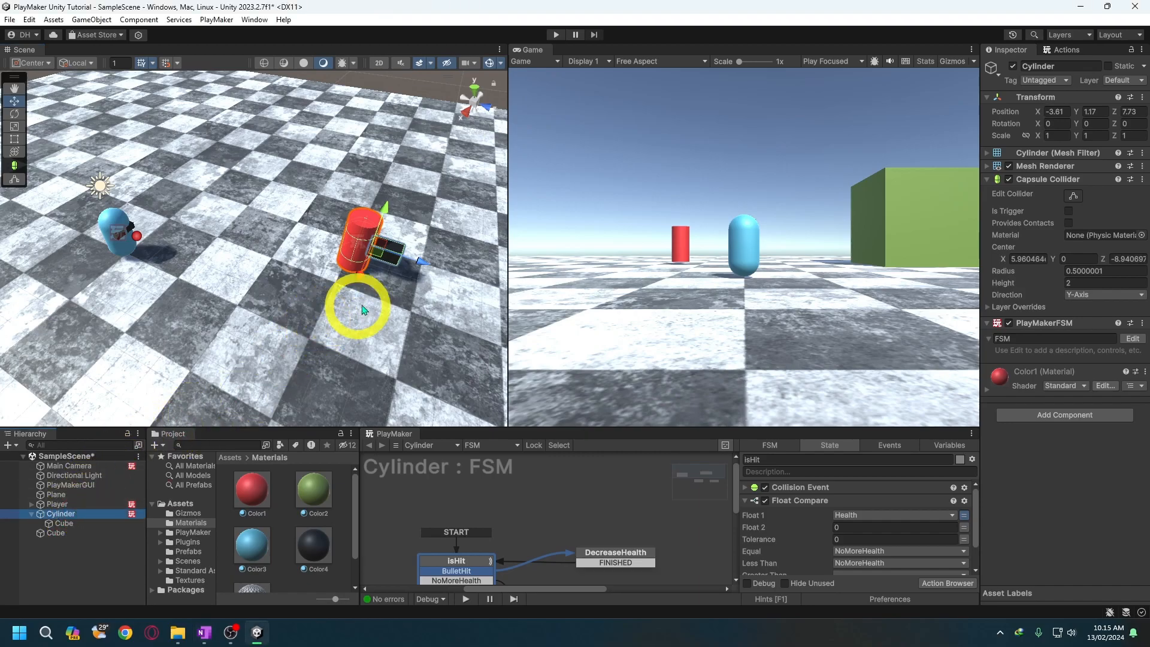
scroll(373, 300, "up", 3)
middle_click_drag(375, 300, 195, 269)
scroll(286, 277, "up", 2)
left_click_drag(285, 272, 337, 254, "alt")
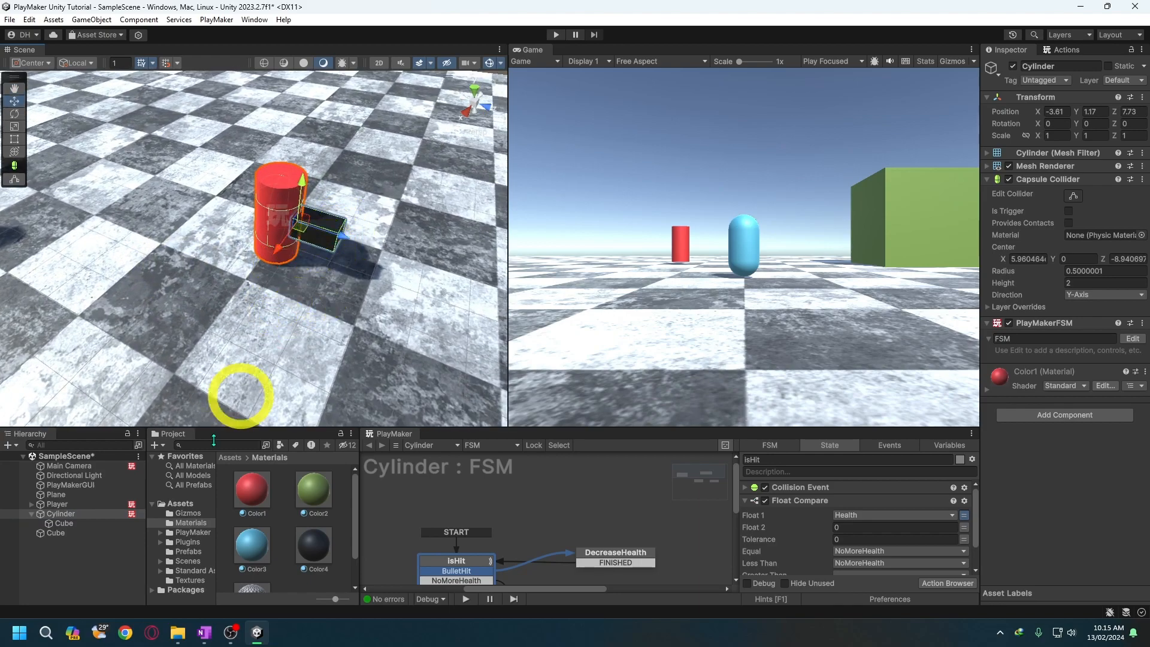
left_click(87, 516)
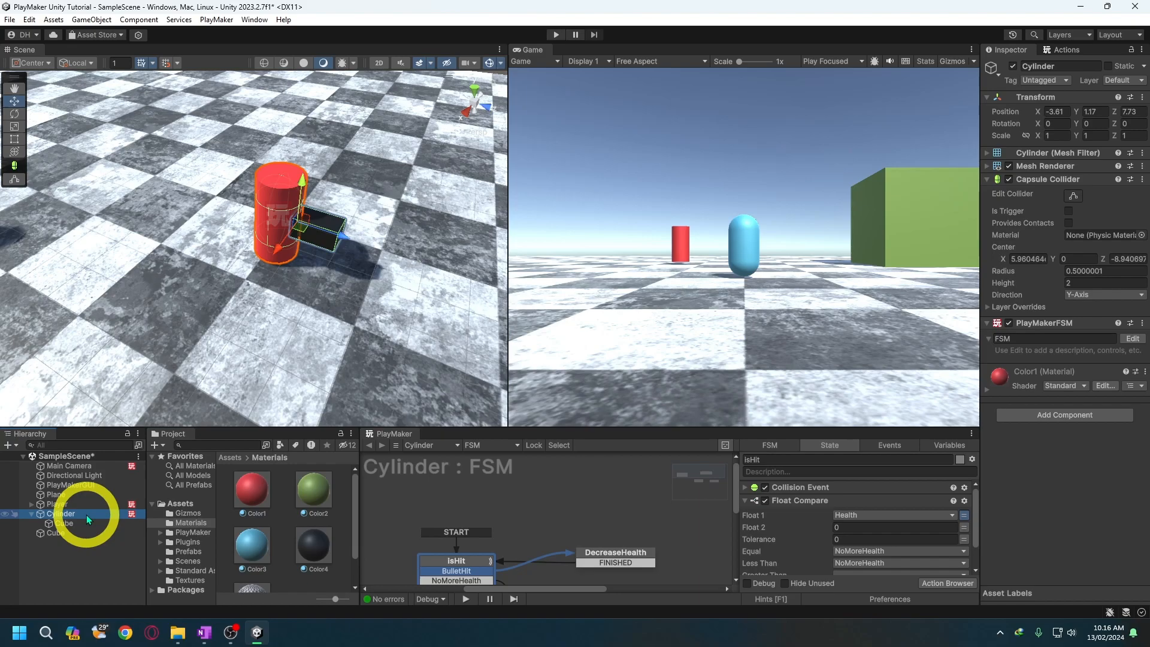
left_click(1046, 418)
type("sphe")
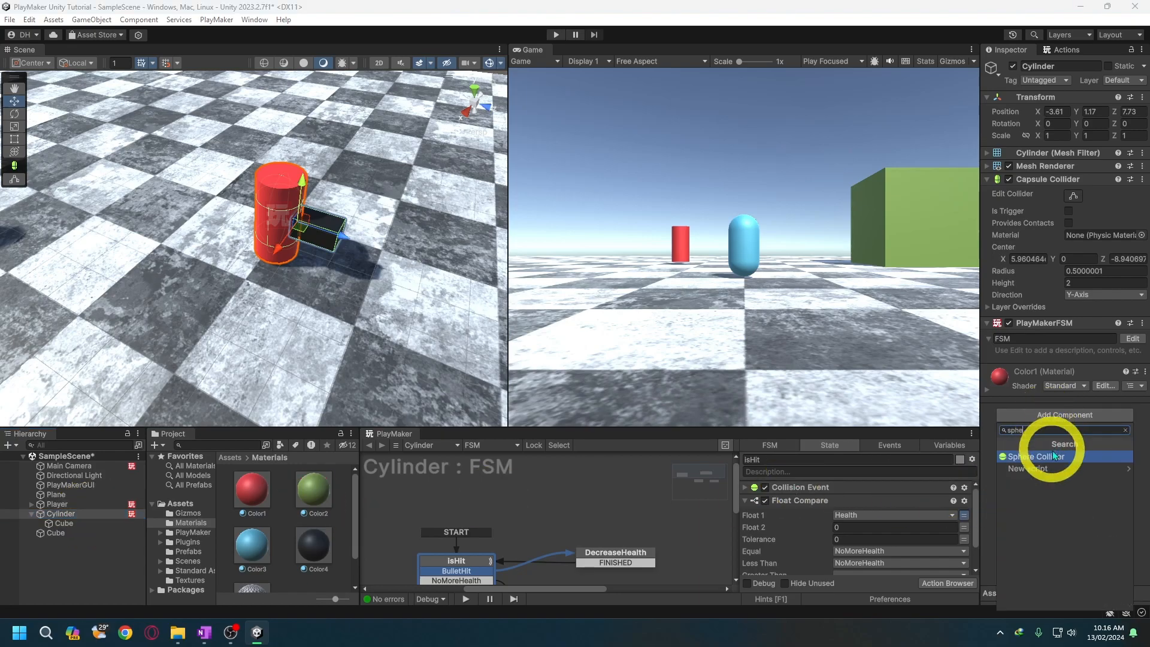
left_click(1052, 456)
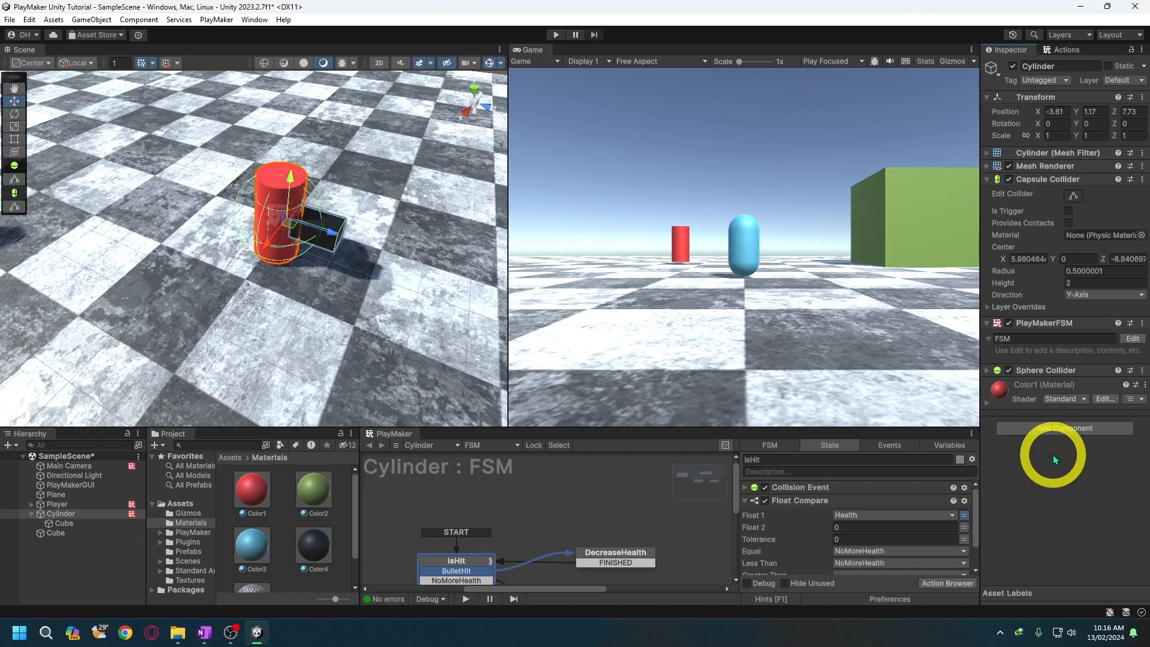
- Make the Cylinder's Sphere Collider a trigger with radius 7 and its center at 0, 0, 0
left_click(987, 371)
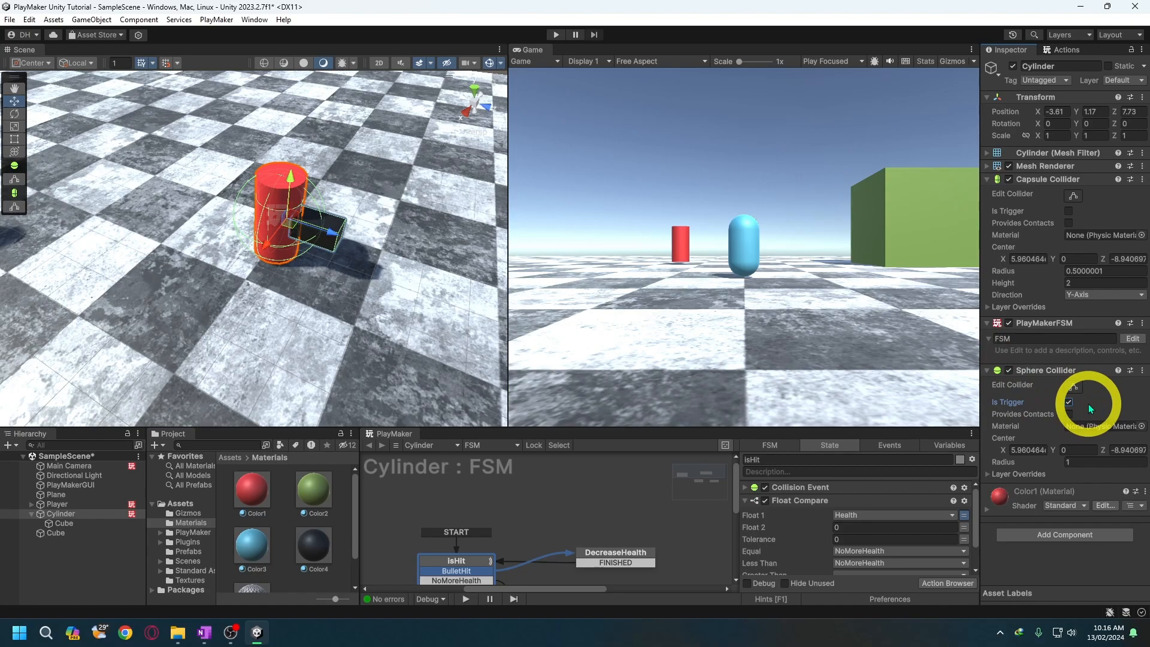
left_click(1079, 463)
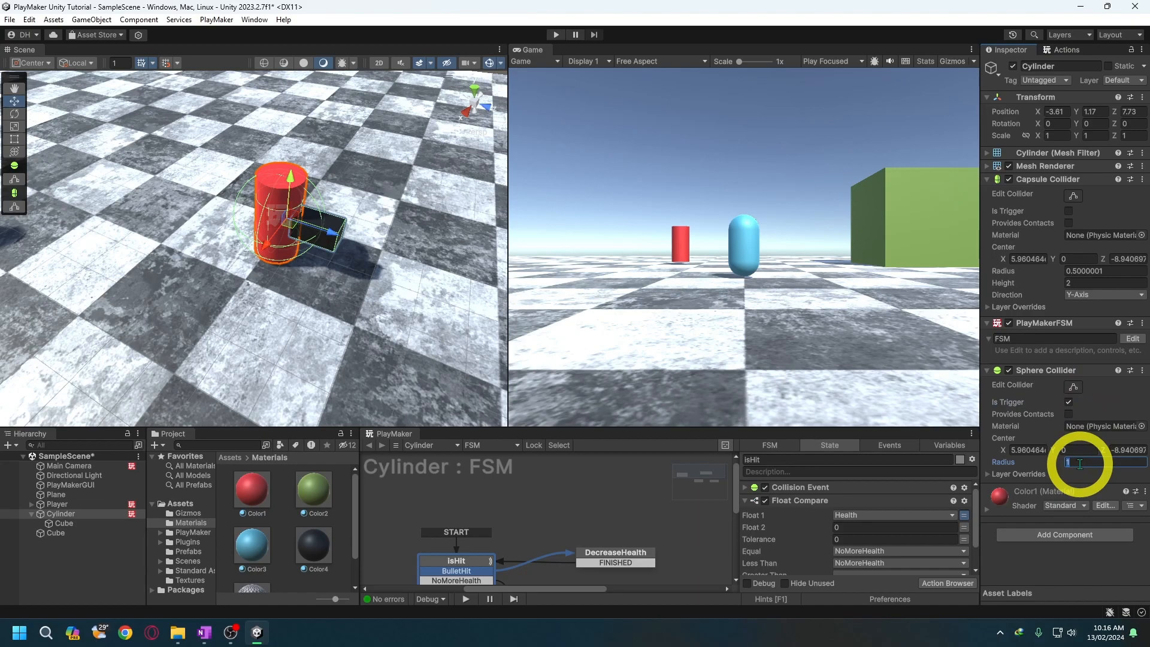
type("5f")
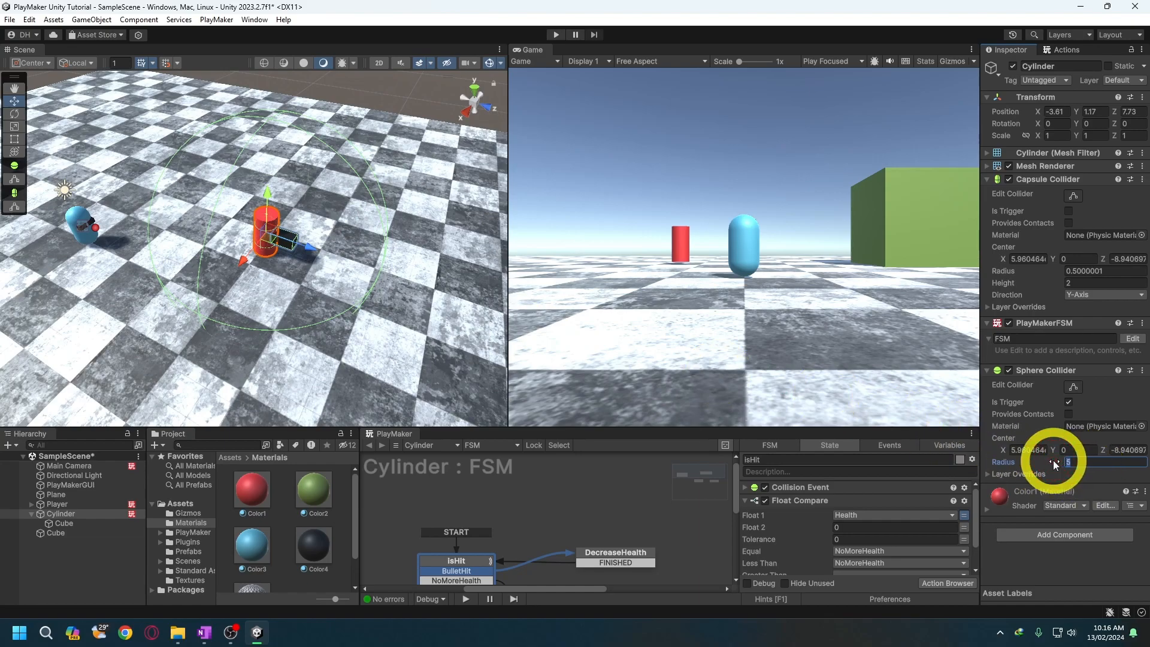
type("7")
middle_click_drag(398, 307, 401, 277)
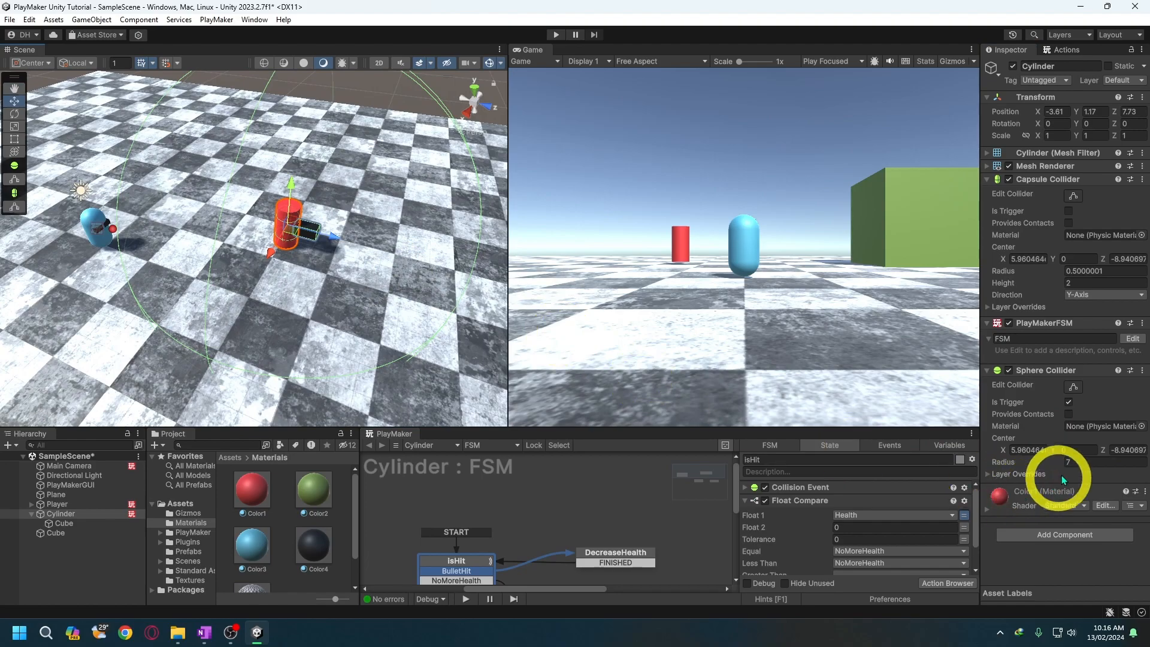
left_click(1037, 450)
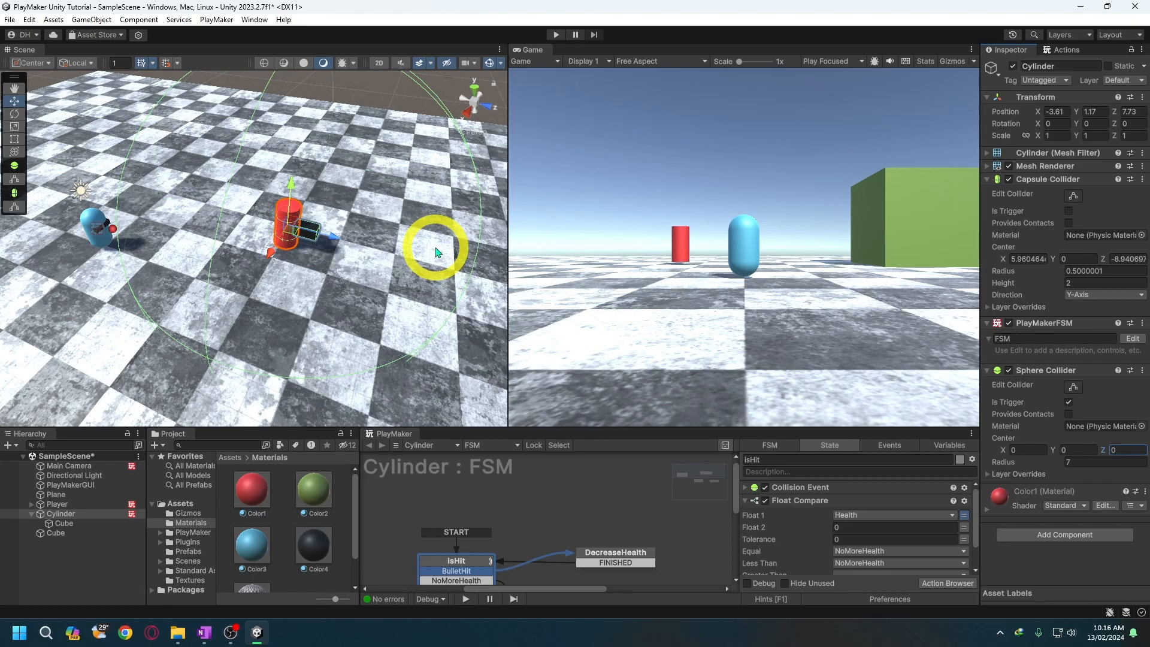
- Create an empty child object named ShootPos under the Cylinder's Cube, placed in front of the barrel with a red diamond icon
left_click(96, 525)
right_click(100, 526)
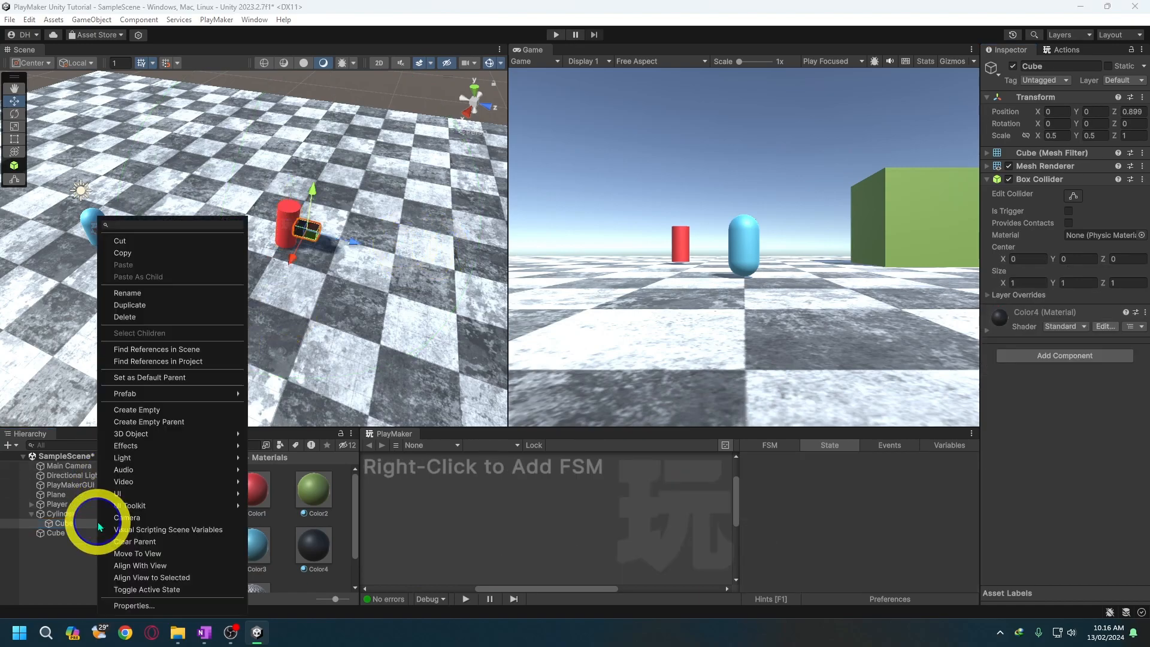
left_click(190, 412)
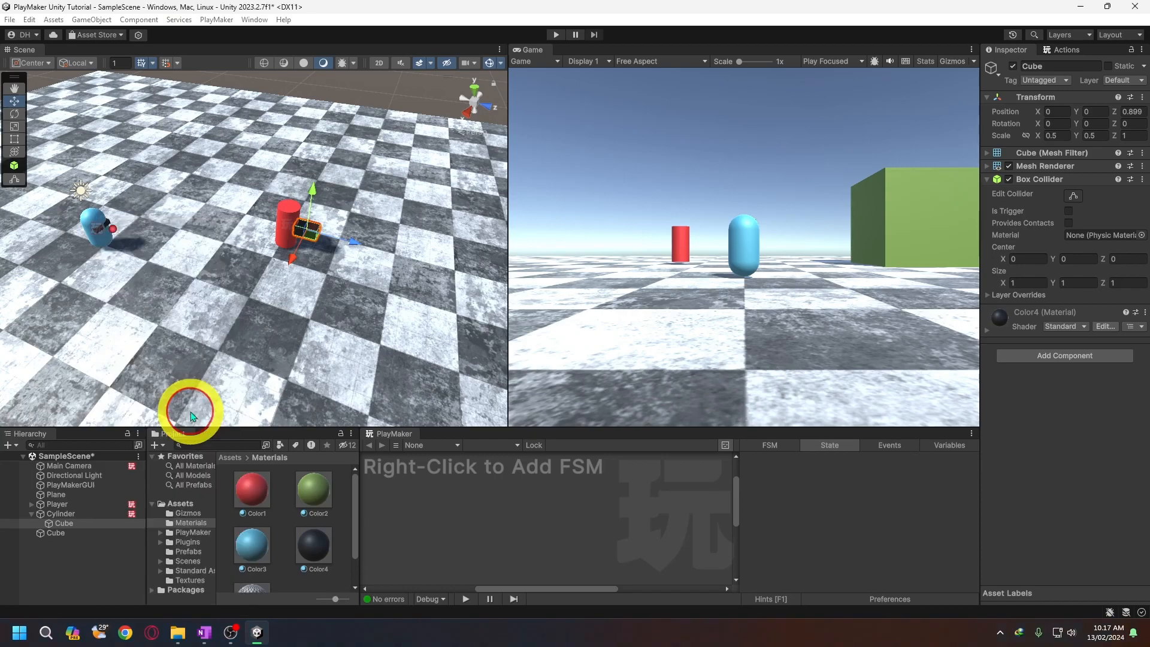
scroll(293, 305, "up", 3)
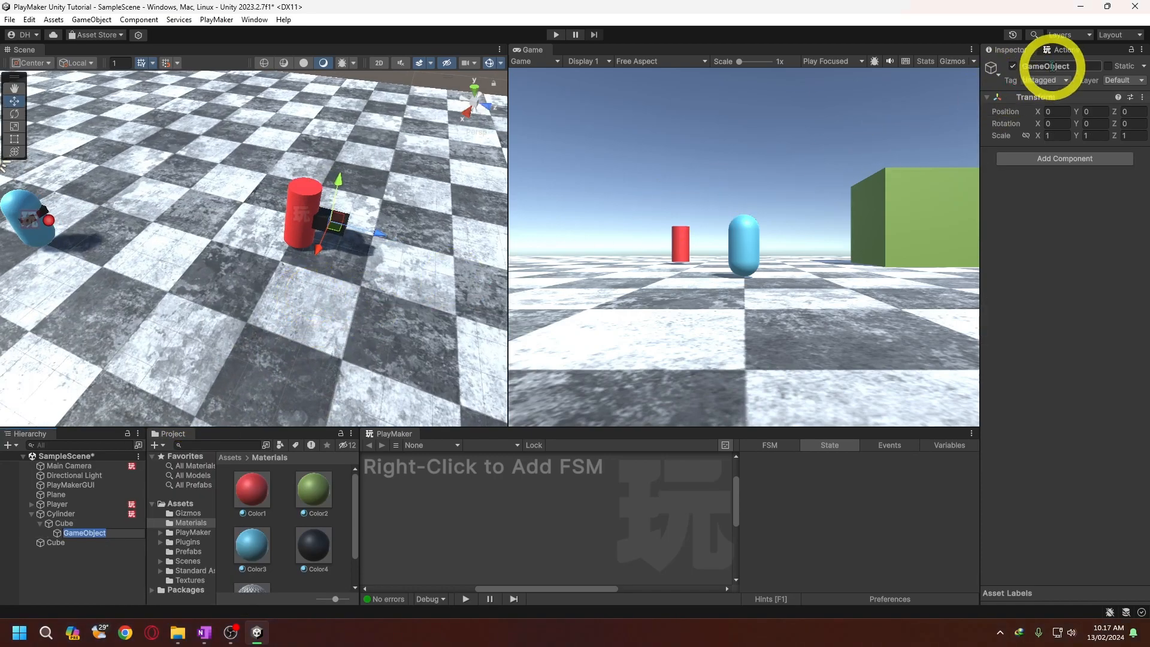
left_click(1052, 66)
type("ShootPos")
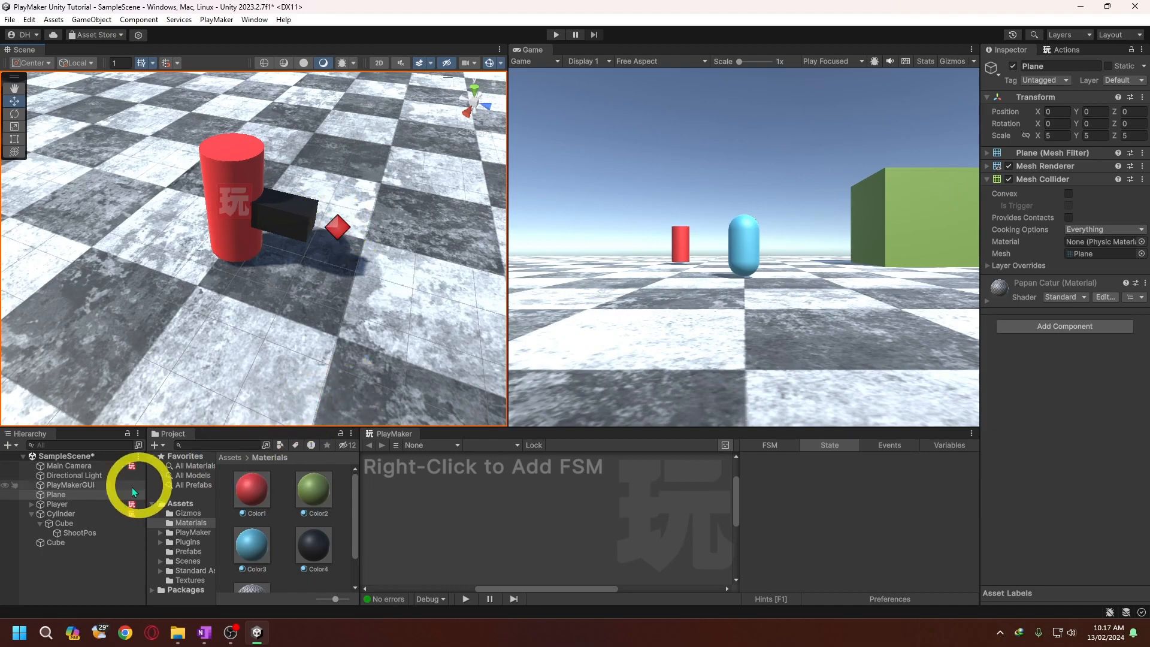
- Add a second PlayMaker FSM to the Cylinder and name it TurretFSM
left_click(74, 514)
left_click(505, 444)
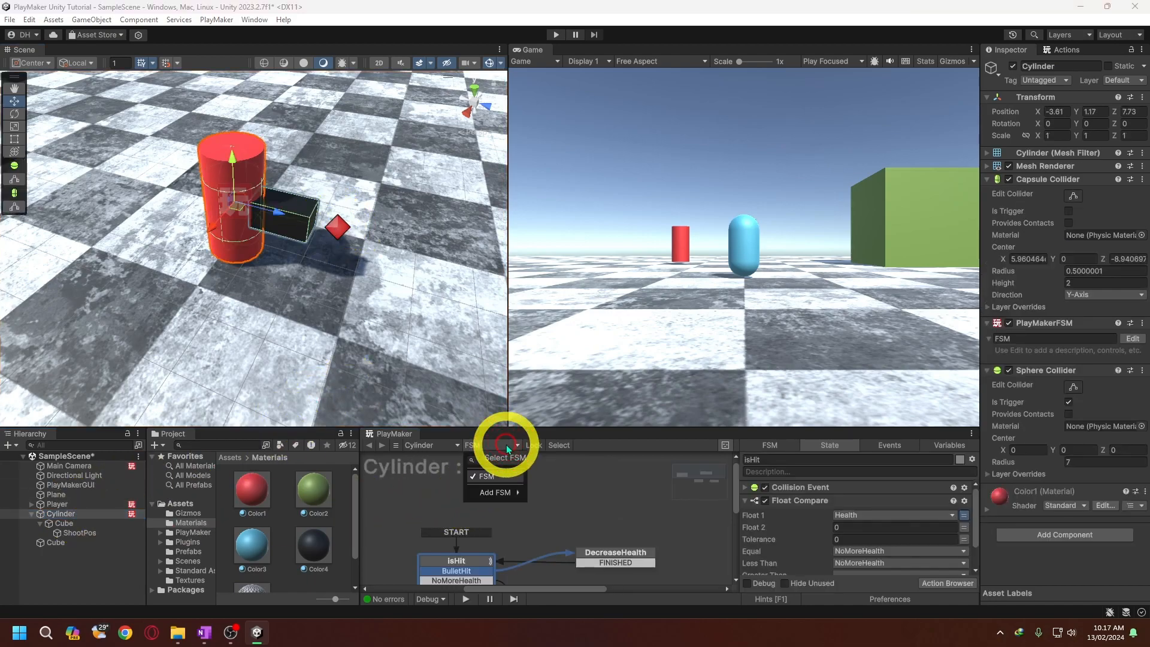
left_click(551, 493)
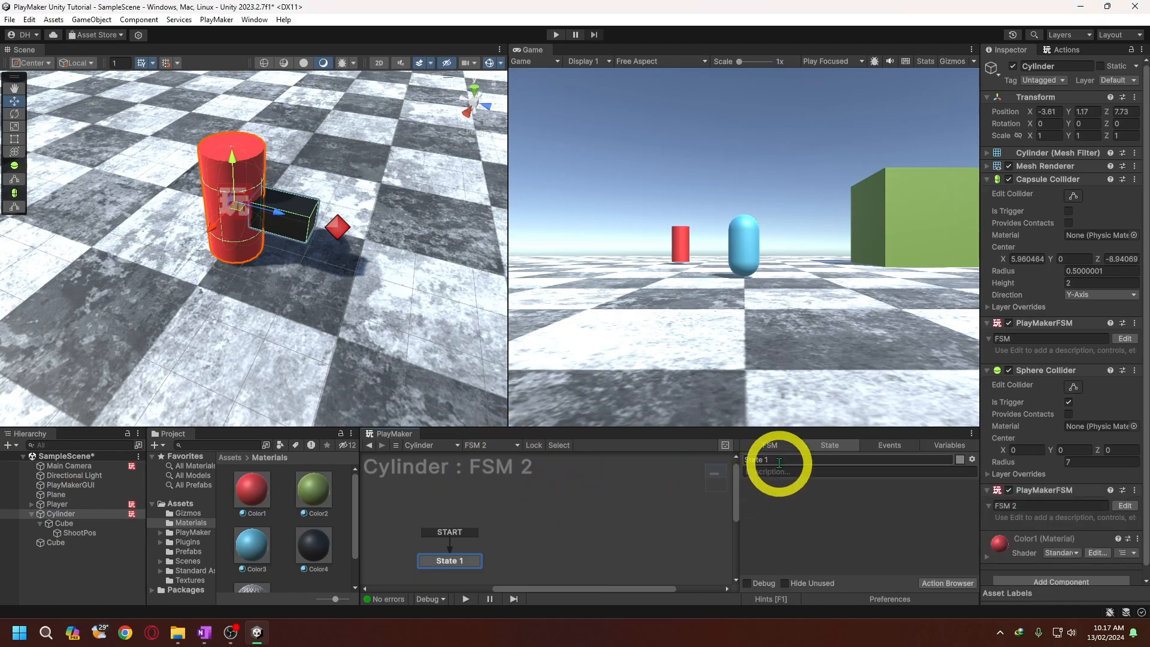
left_click(775, 444)
left_click_drag(782, 460, 723, 453)
type("TurretFSM")
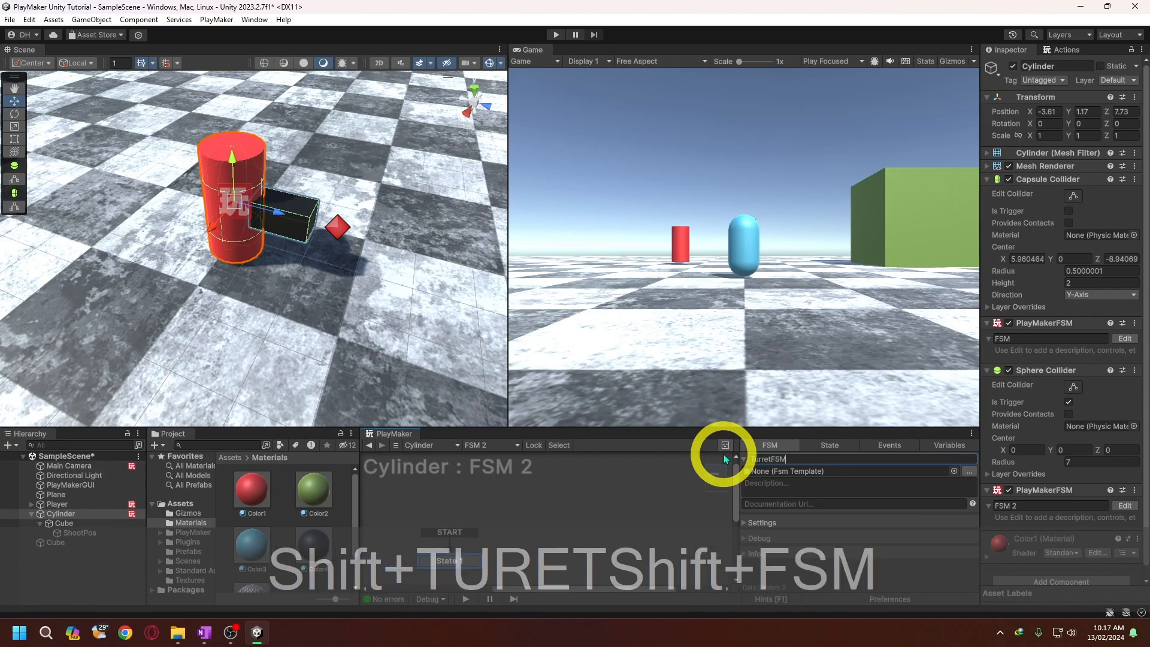
key("Return")
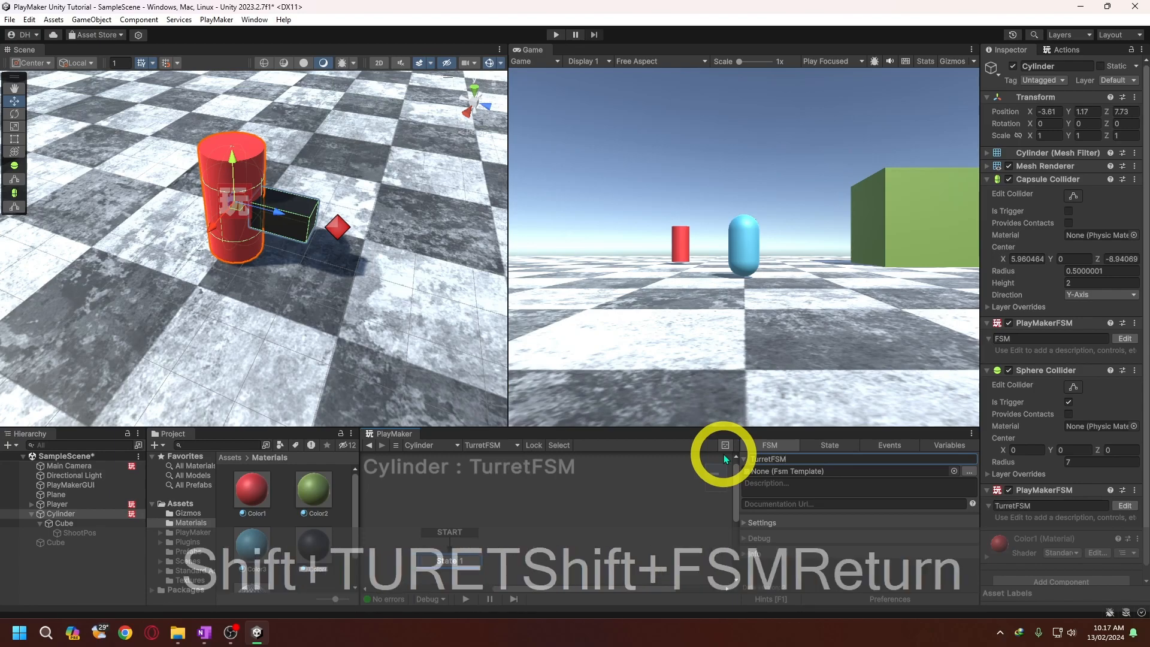
- Rename the start state of TurretFSM to CheckPlayer
left_click_drag(735, 480, 734, 492)
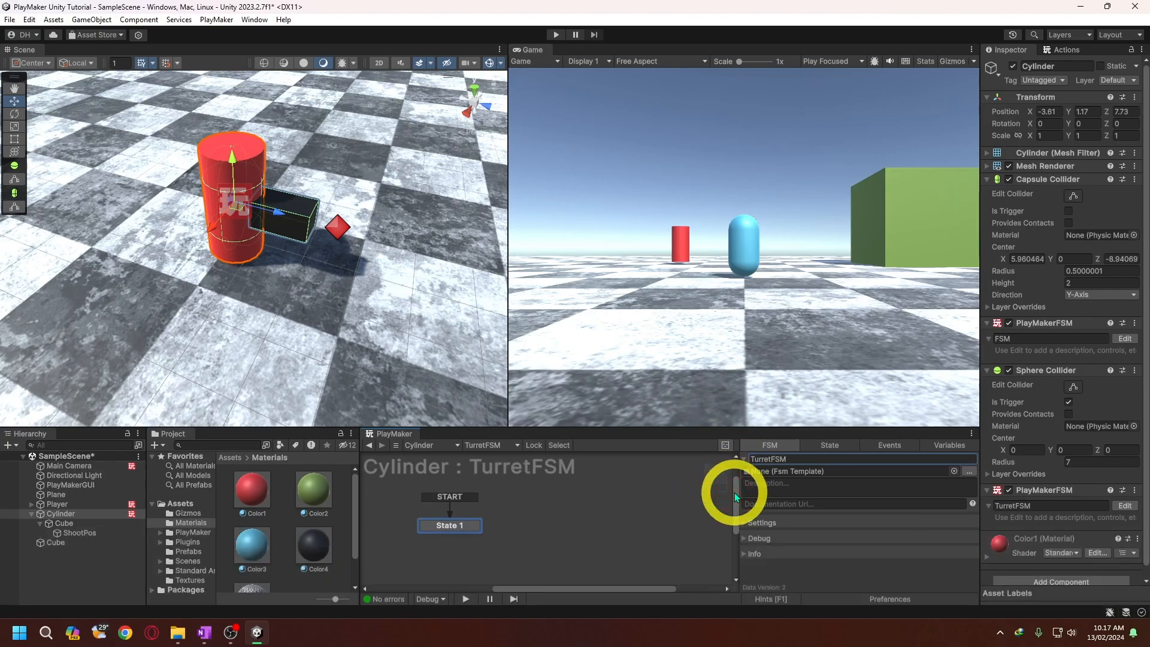
left_click(460, 526)
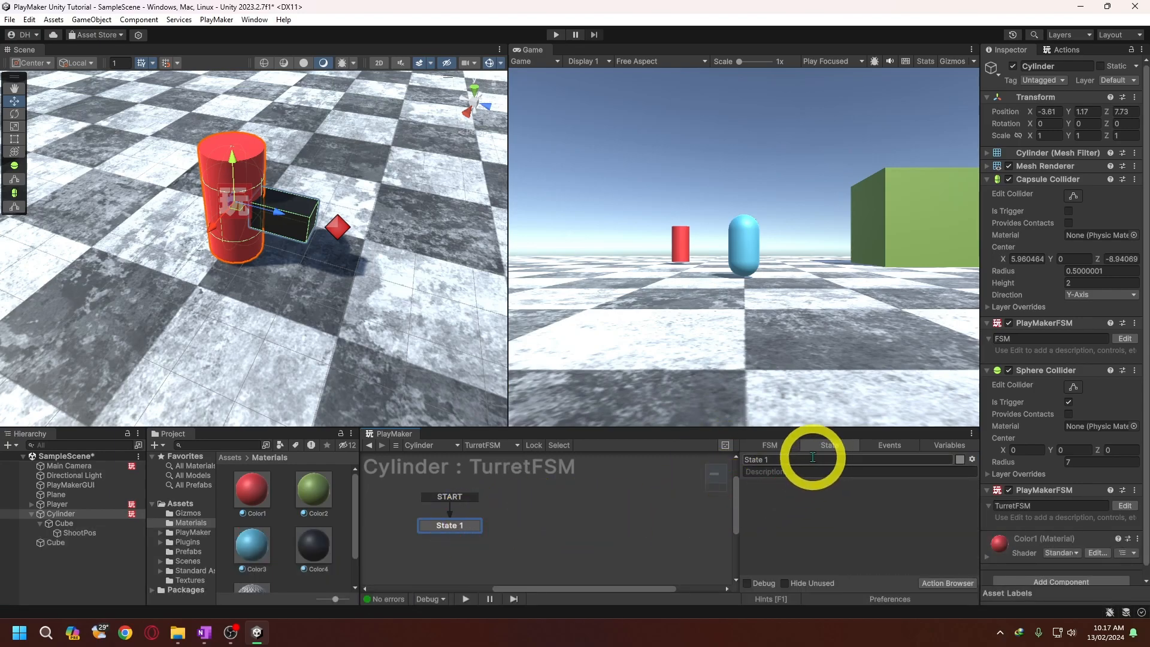
left_click(812, 457)
type("CheckP")
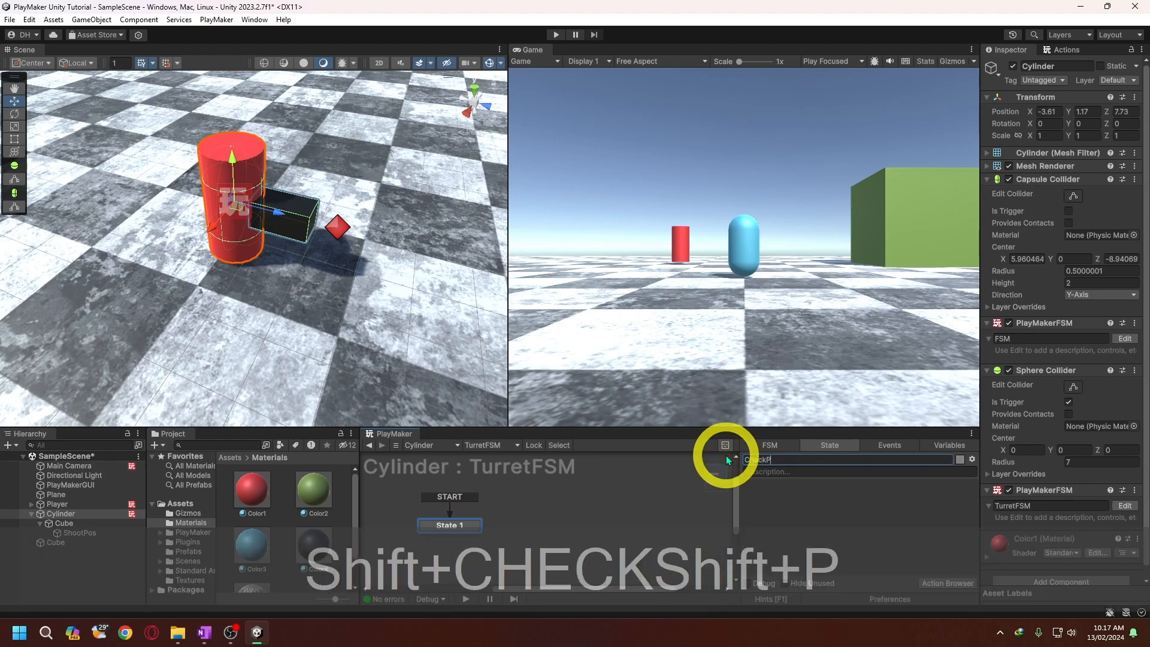
type("layer")
key("Return")
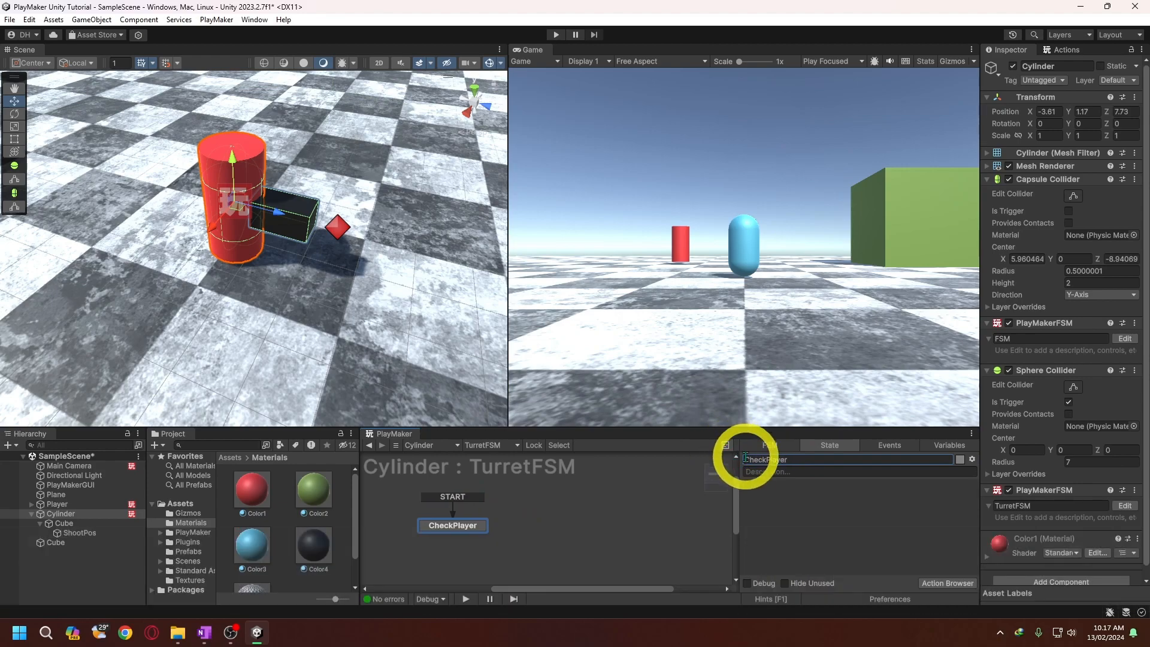
- Add a Trigger Event action to the CheckPlayer state and set its collide tag to Player
left_click_drag(735, 488, 736, 490)
left_click(1055, 50)
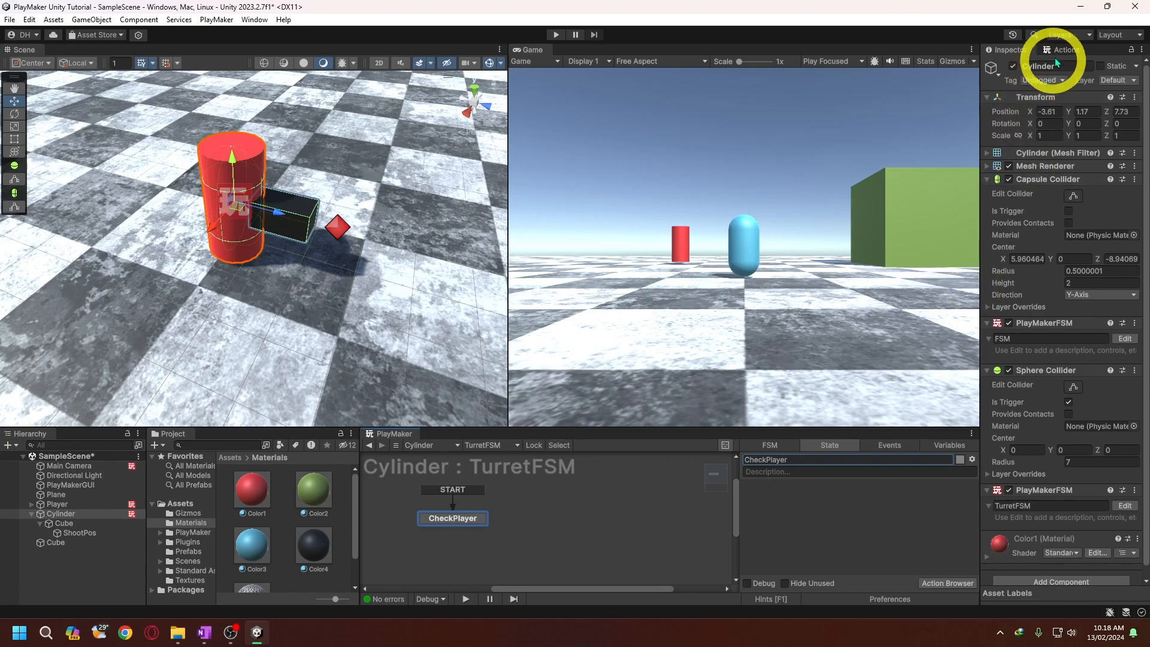
left_click_drag(1037, 91, 818, 503)
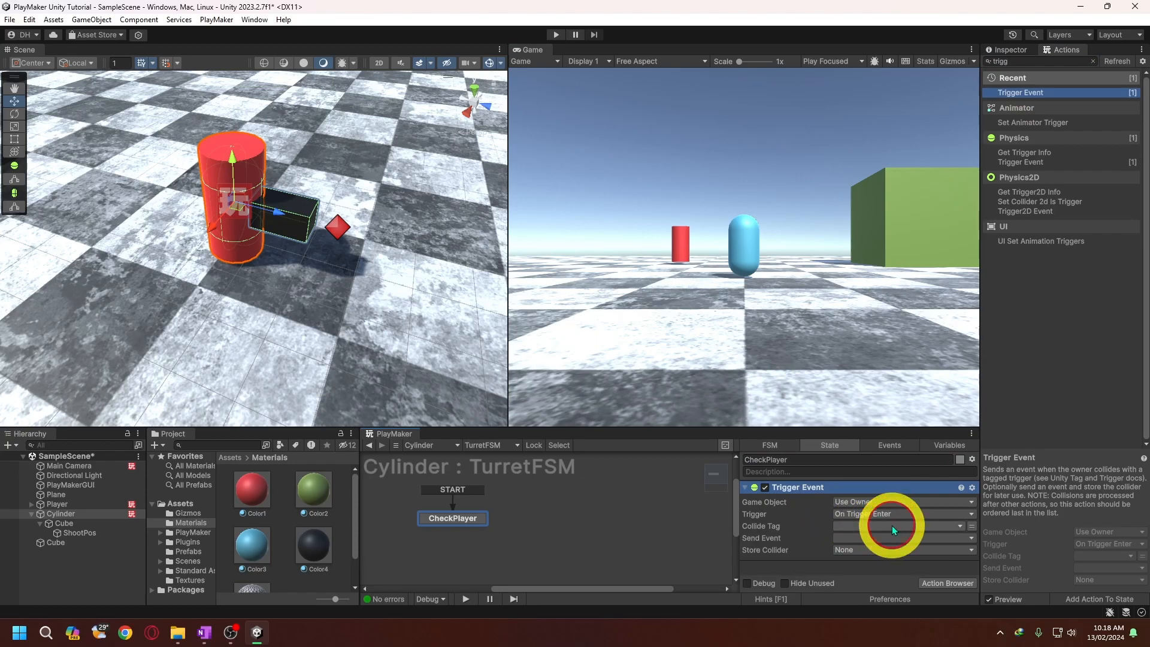
left_click(892, 526)
left_click(925, 579)
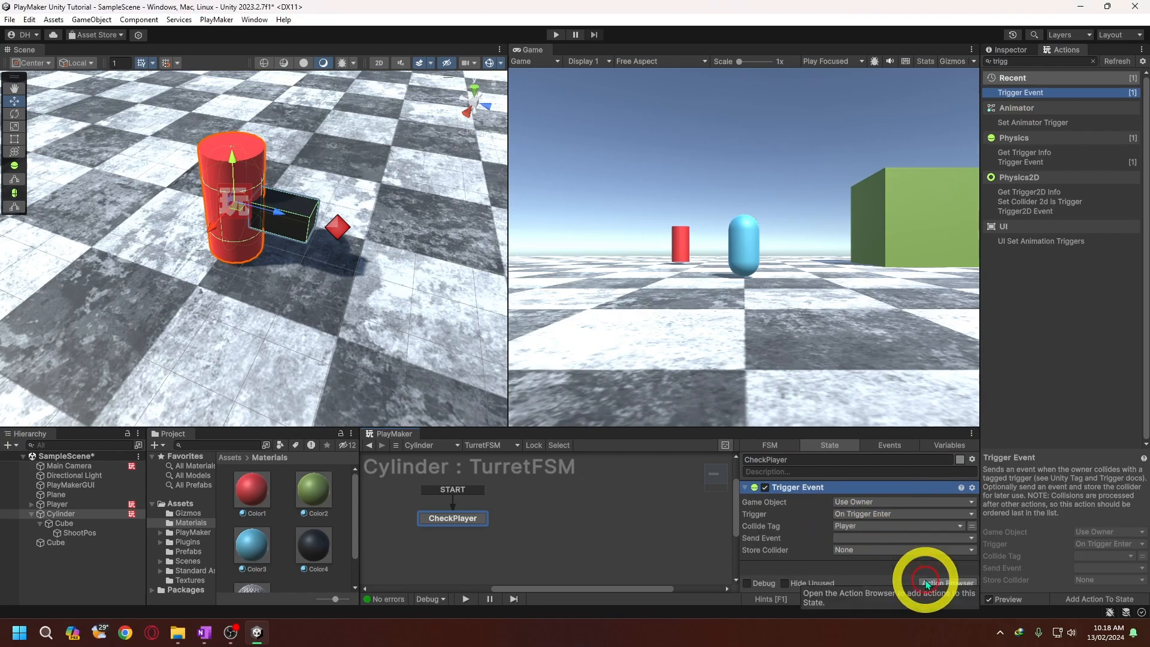
- Assign the Player tag to the blue Player capsule
scroll(285, 266, "down", 2)
scroll(285, 266, "down", 3)
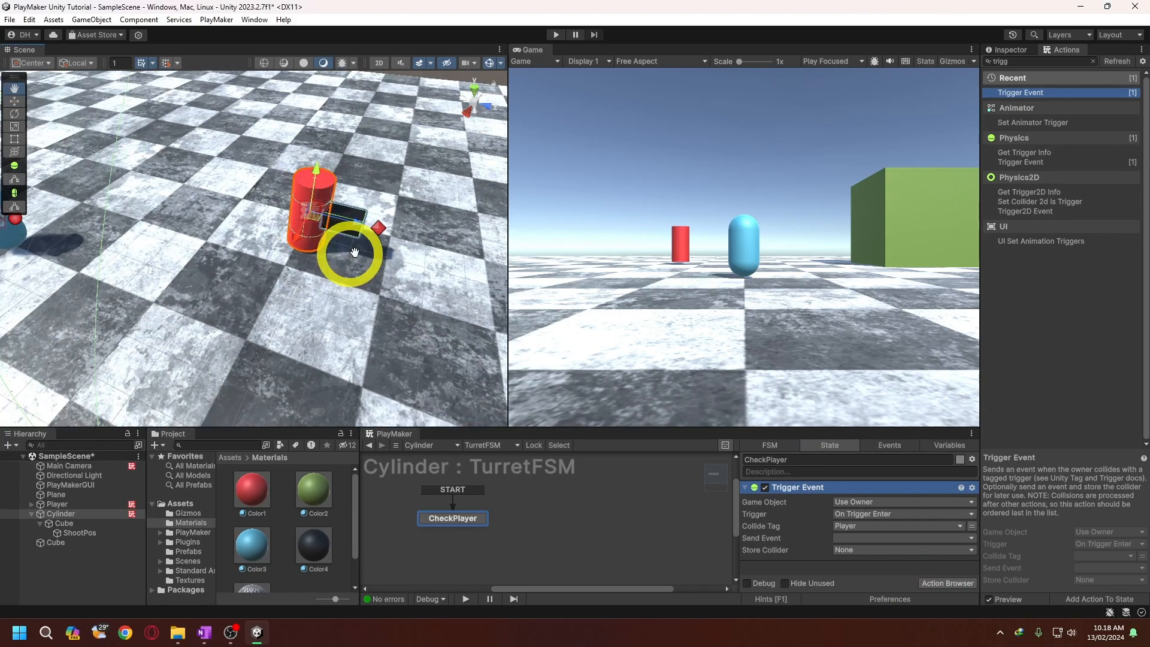
left_click(54, 226)
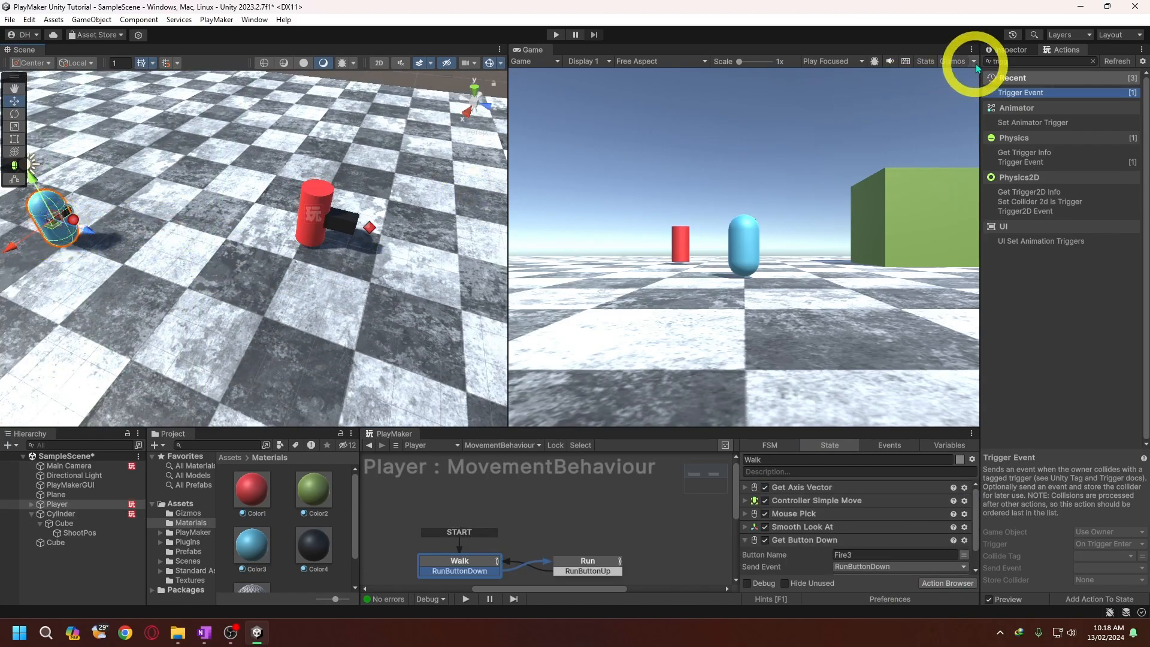
left_click(1006, 50)
left_click(1040, 80)
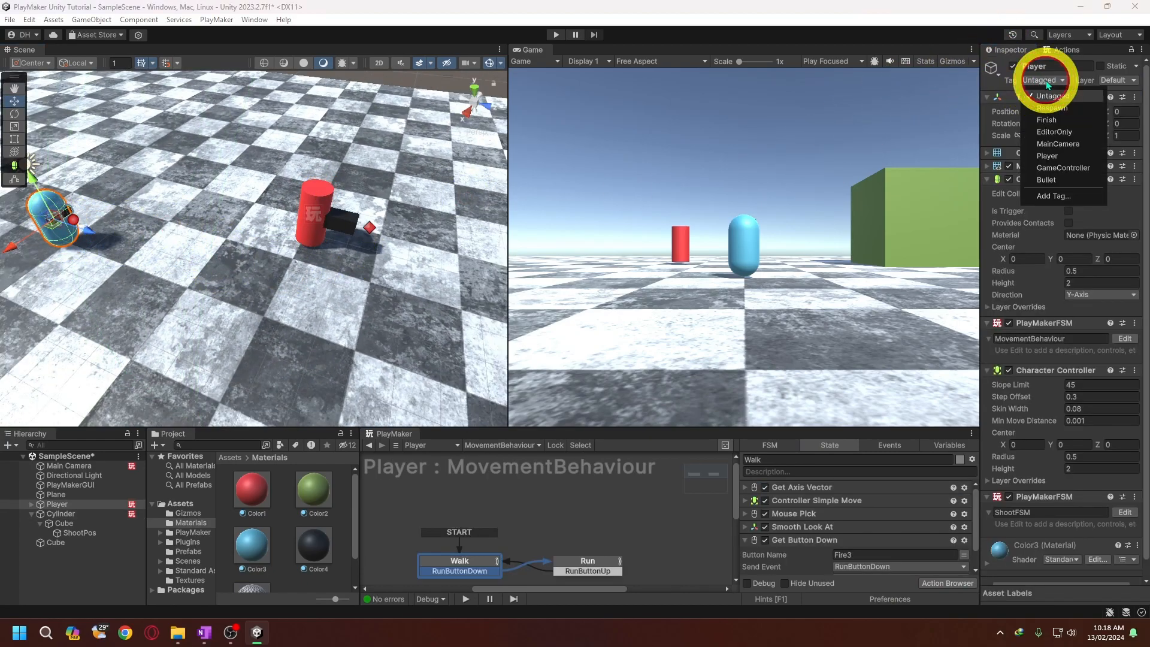
left_click(1048, 152)
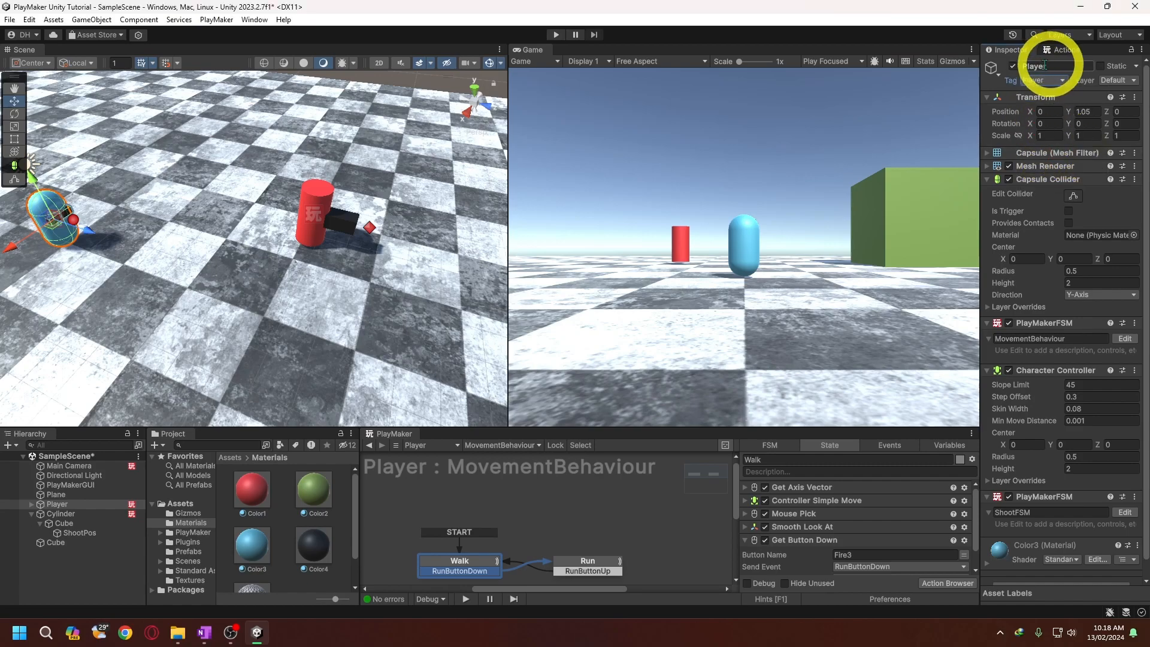
- Add the events PlayerInRange and PlayerOutRange to the Cylinder's TurretFSM
left_click(60, 514)
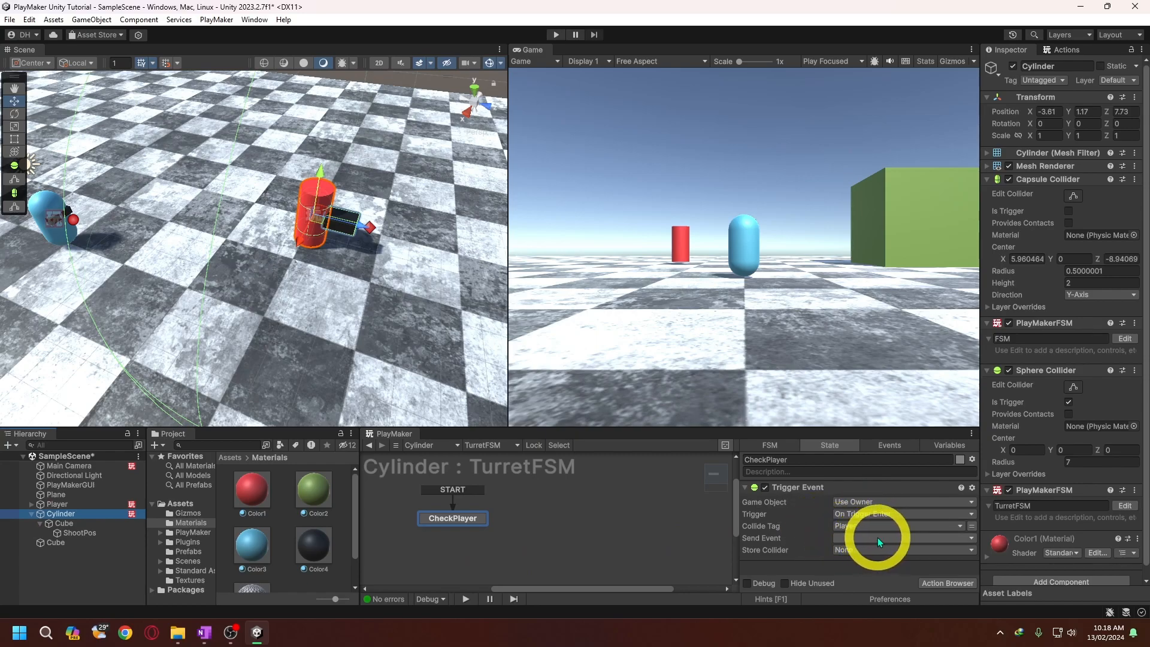
left_click(891, 446)
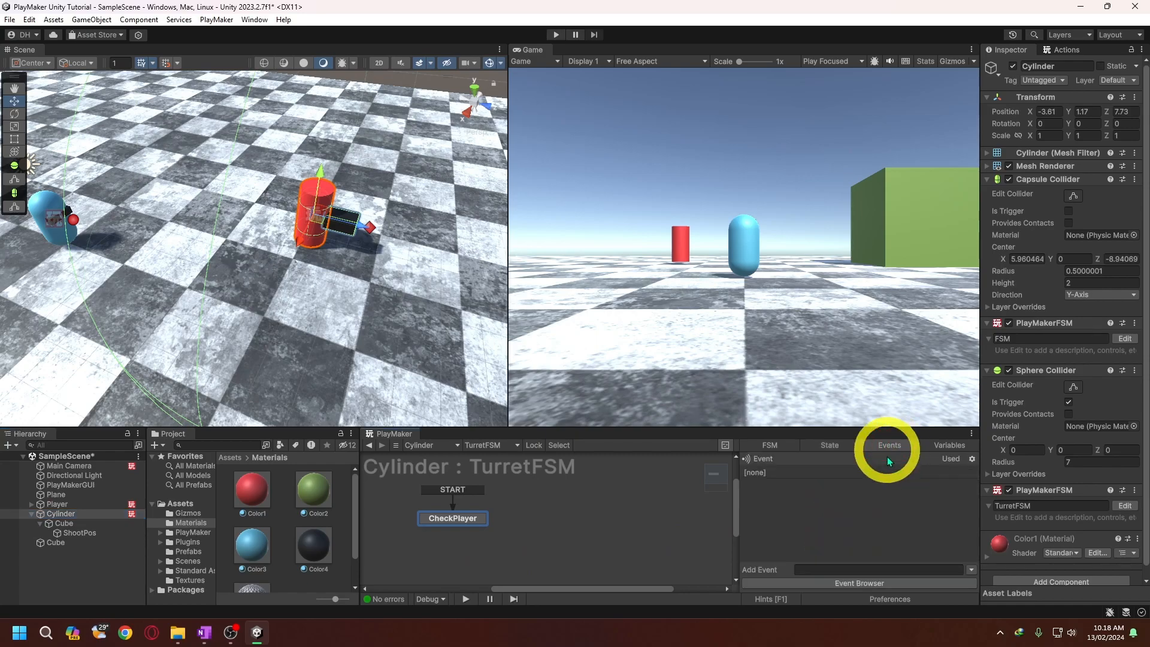
type("PlayerIn")
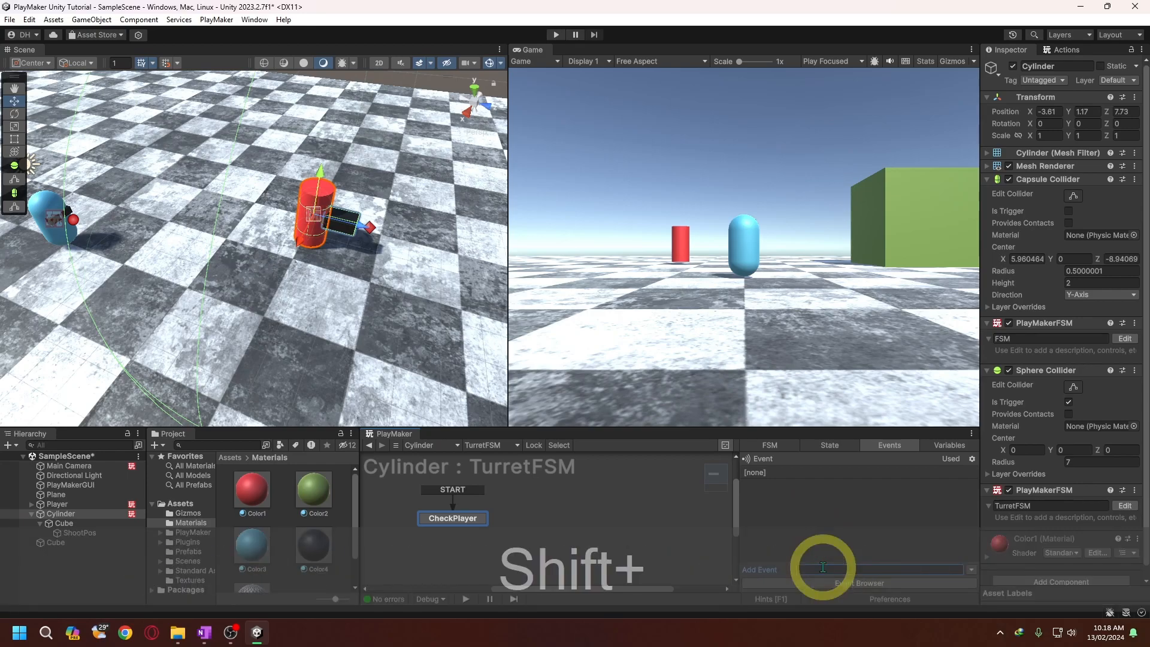
type("Range")
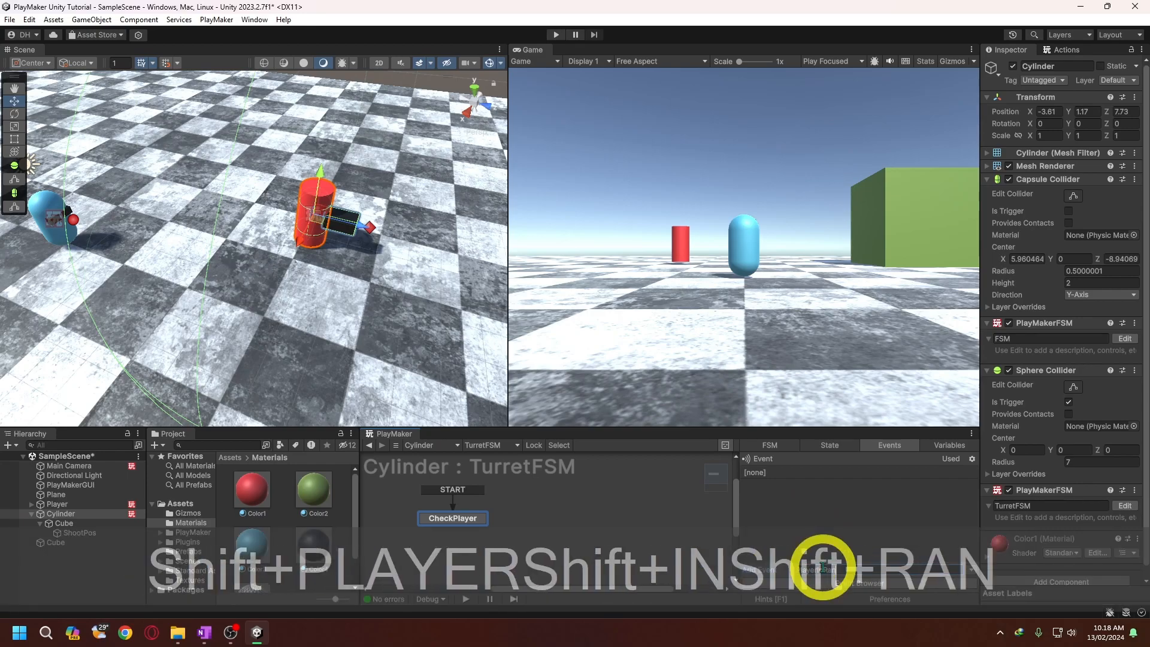
key("Return")
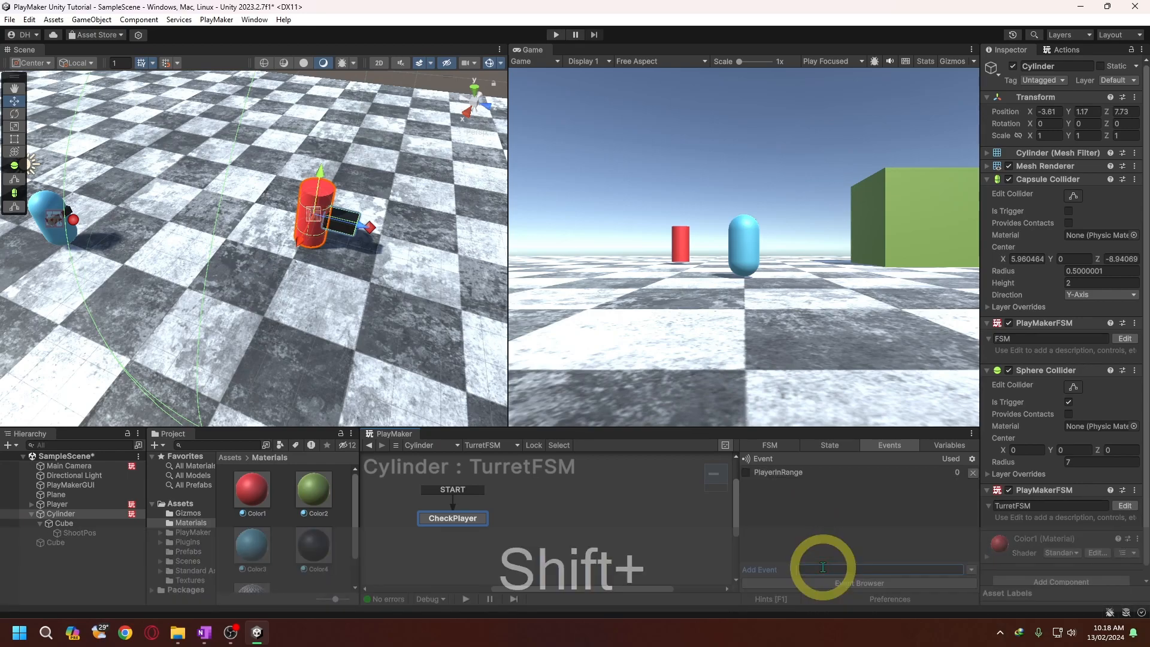
type("PlayerOutRange")
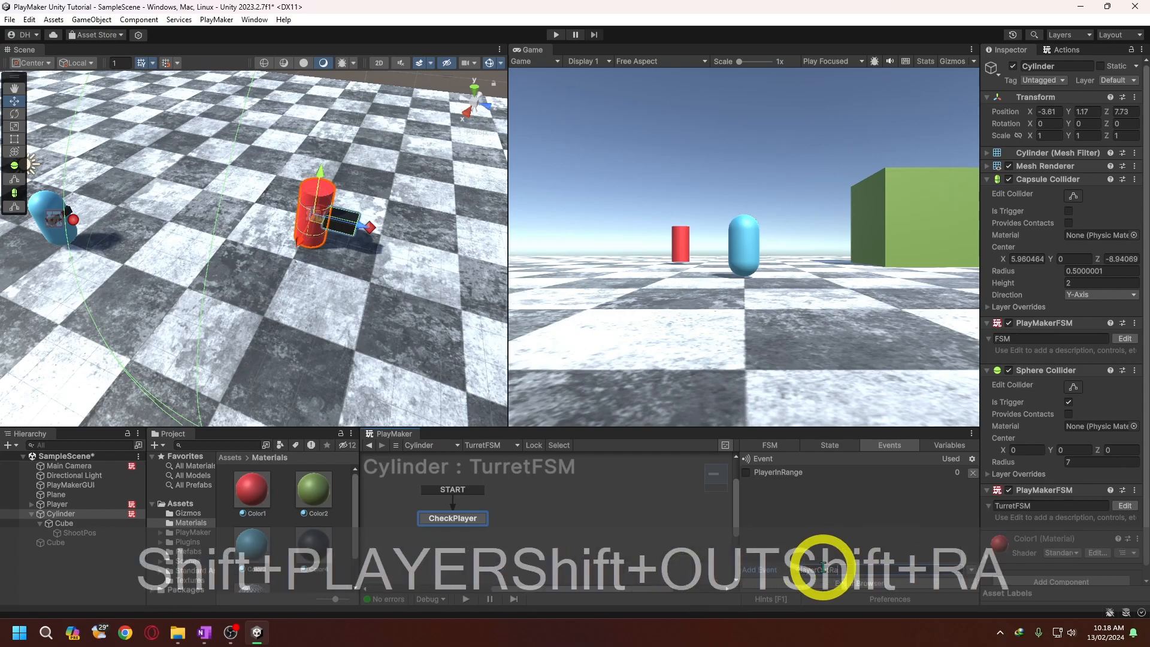
key("Return")
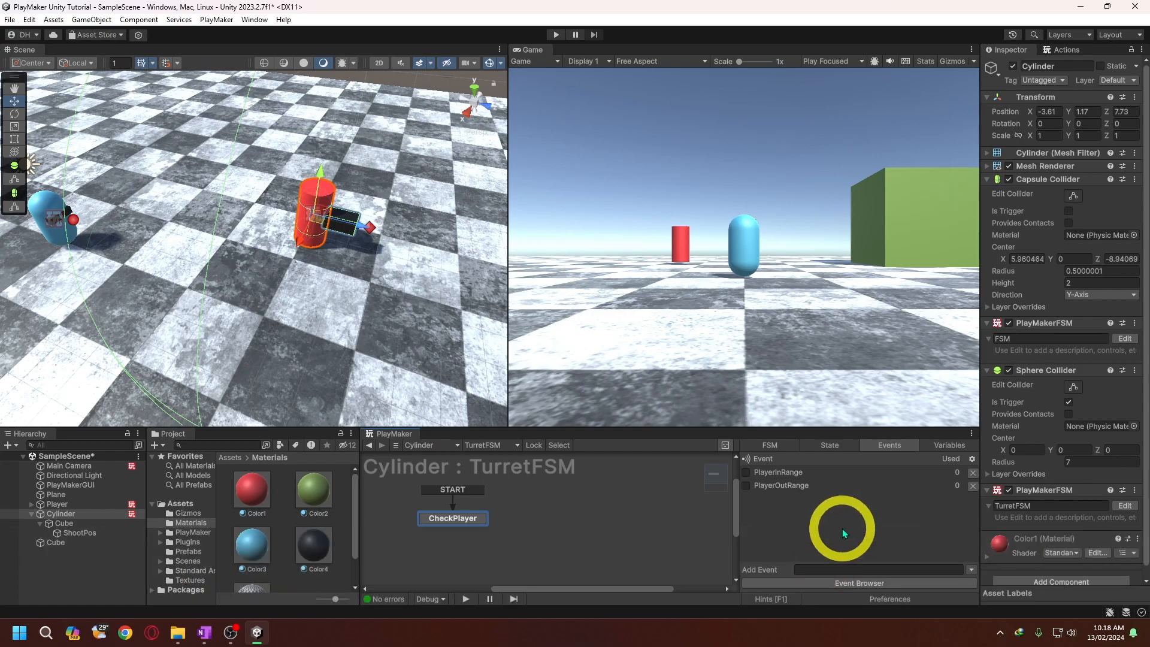
- Make CheckPlayer's Trigger Event send PlayerInRange and store the collider in a new variable named PlayerVar
left_click(844, 447)
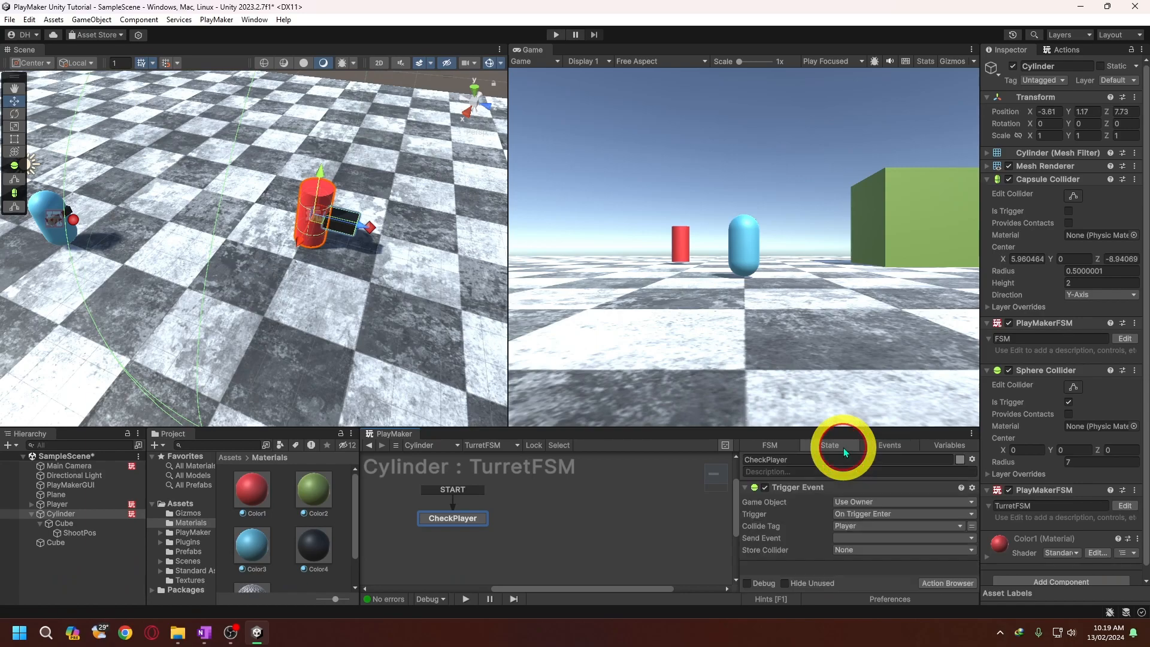
left_click(878, 539)
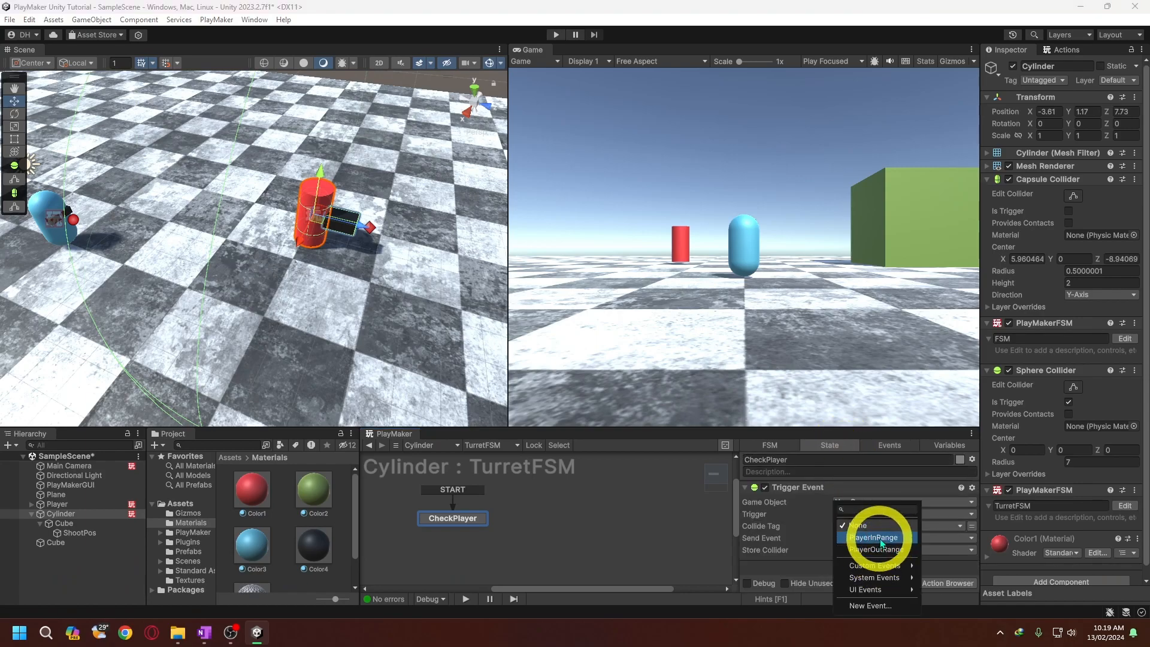
left_click(879, 539)
scroll(880, 543, "down", 1)
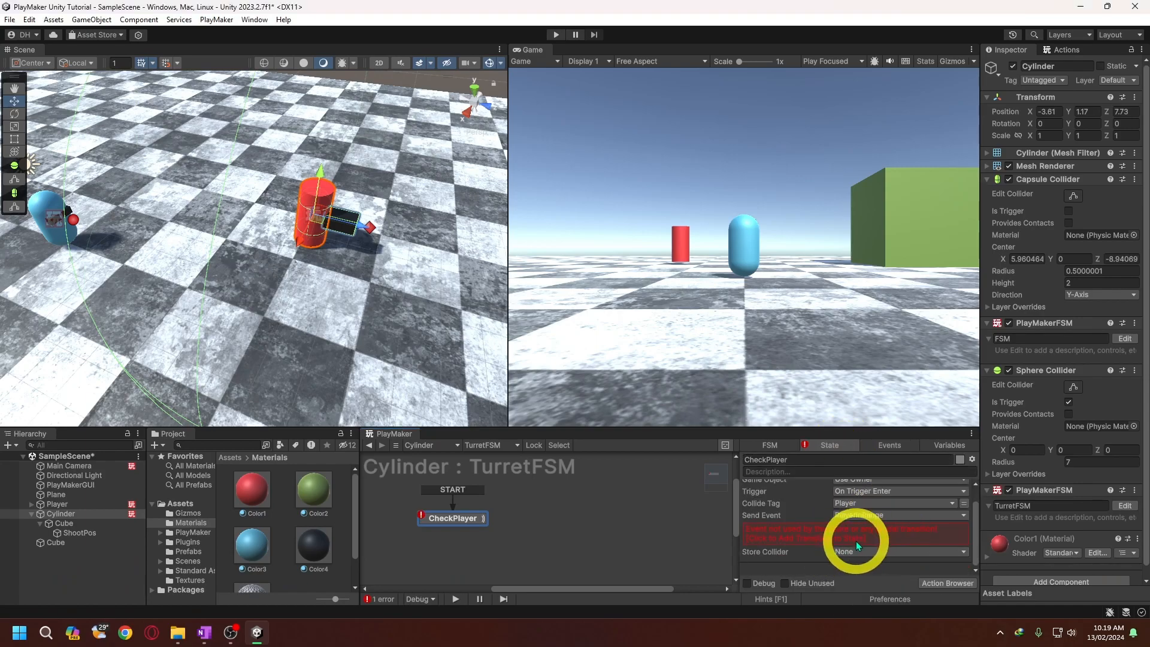
left_click(884, 556)
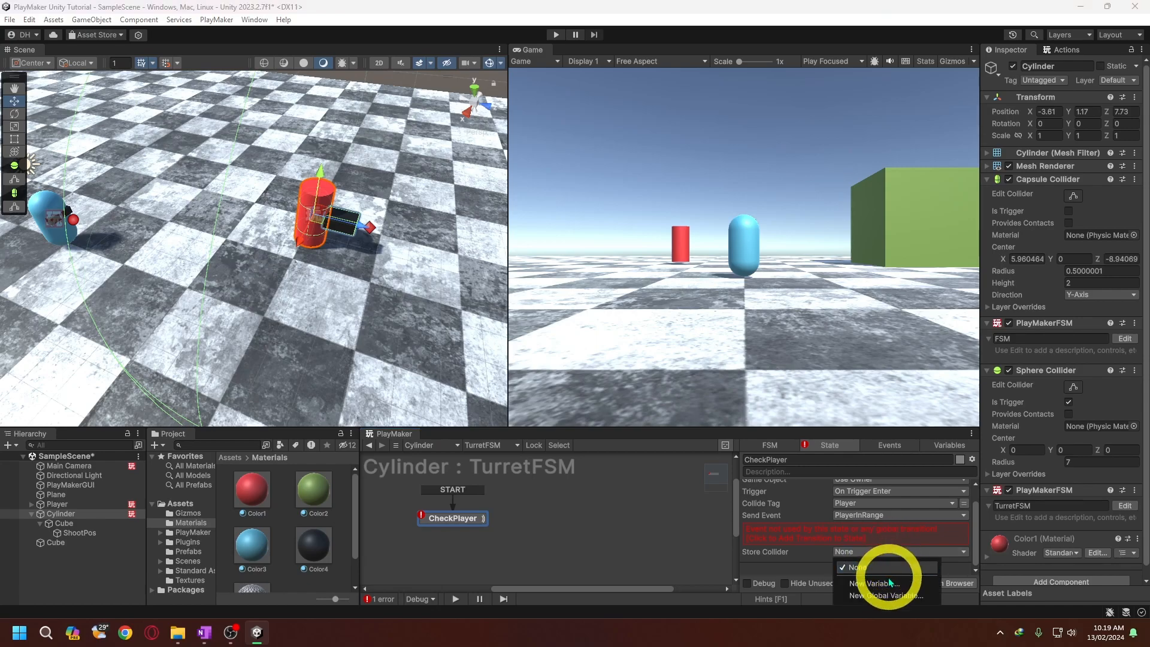
type("PlayerVar")
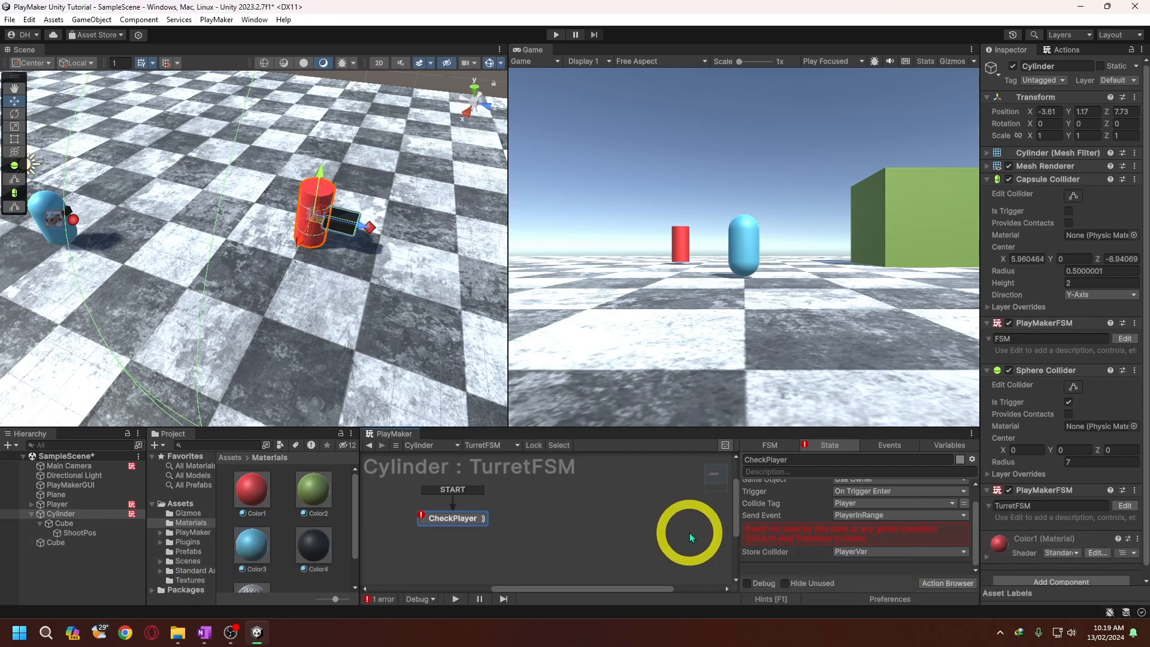
- Add a new state to TurretFSM beside CheckPlayer and name it Danger
right_click(569, 515)
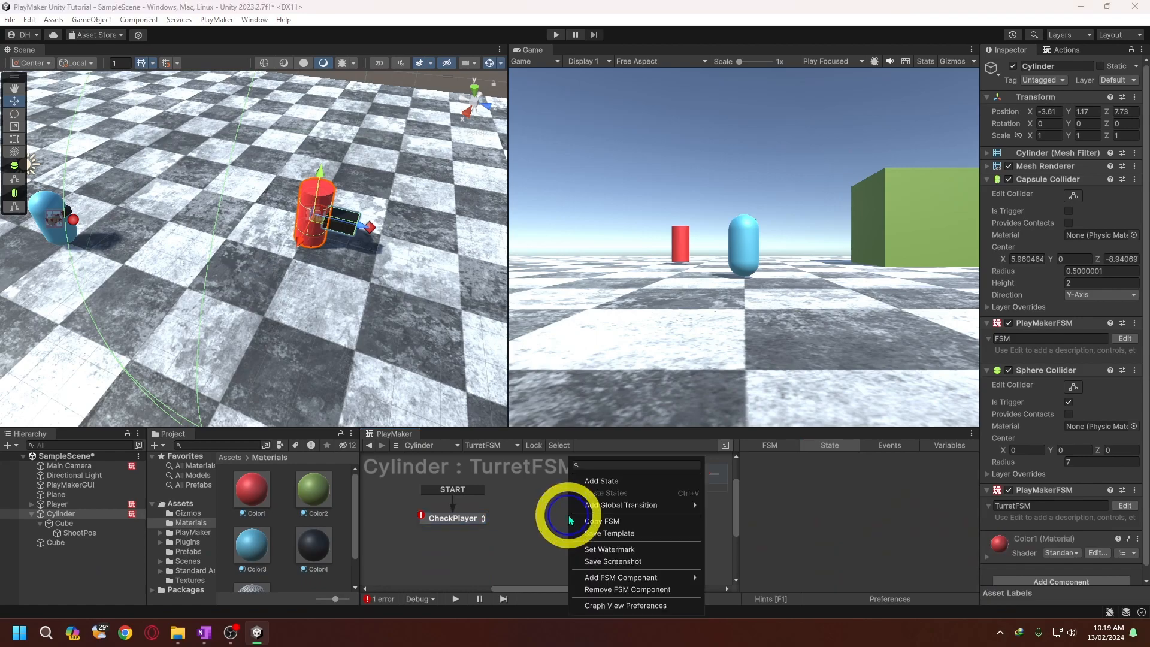
left_click(615, 479)
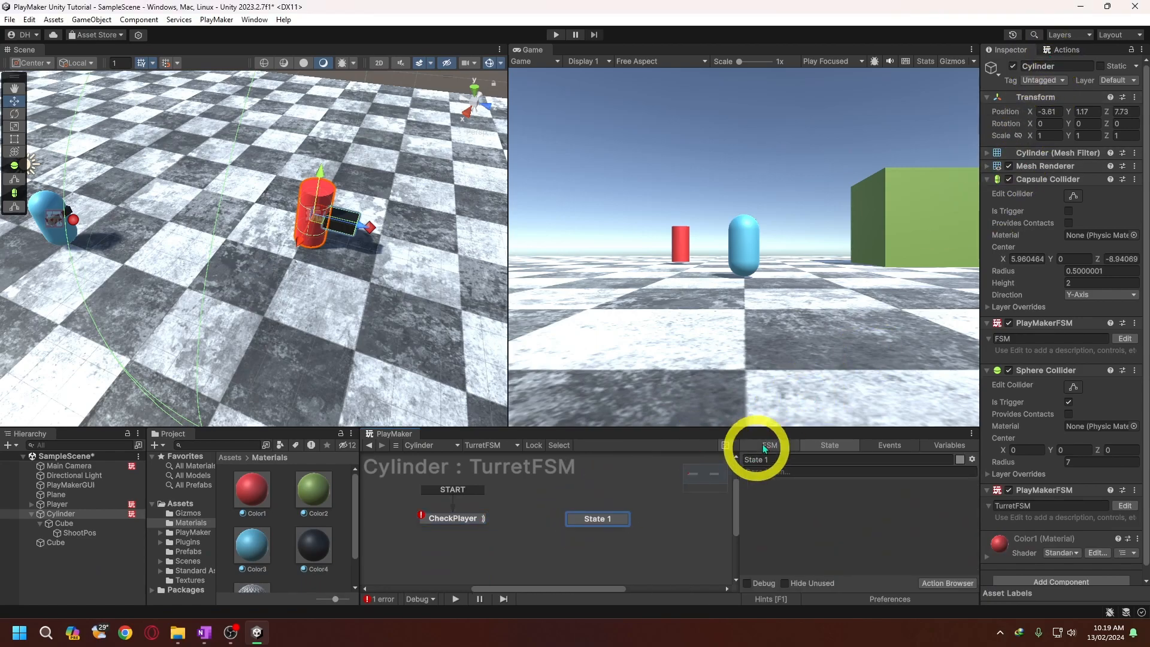
left_click(785, 457)
type("Danger")
key("Return")
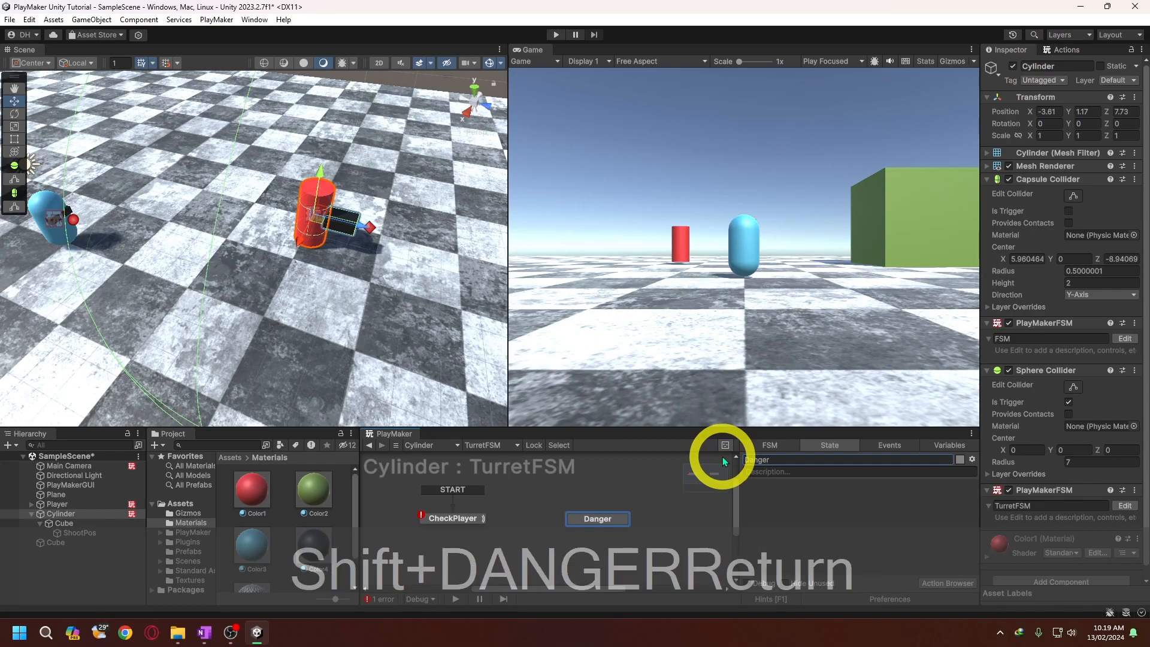
- Add a PlayerInRange transition to the CheckPlayer state and link it to Danger
left_click(466, 519)
right_click(465, 519)
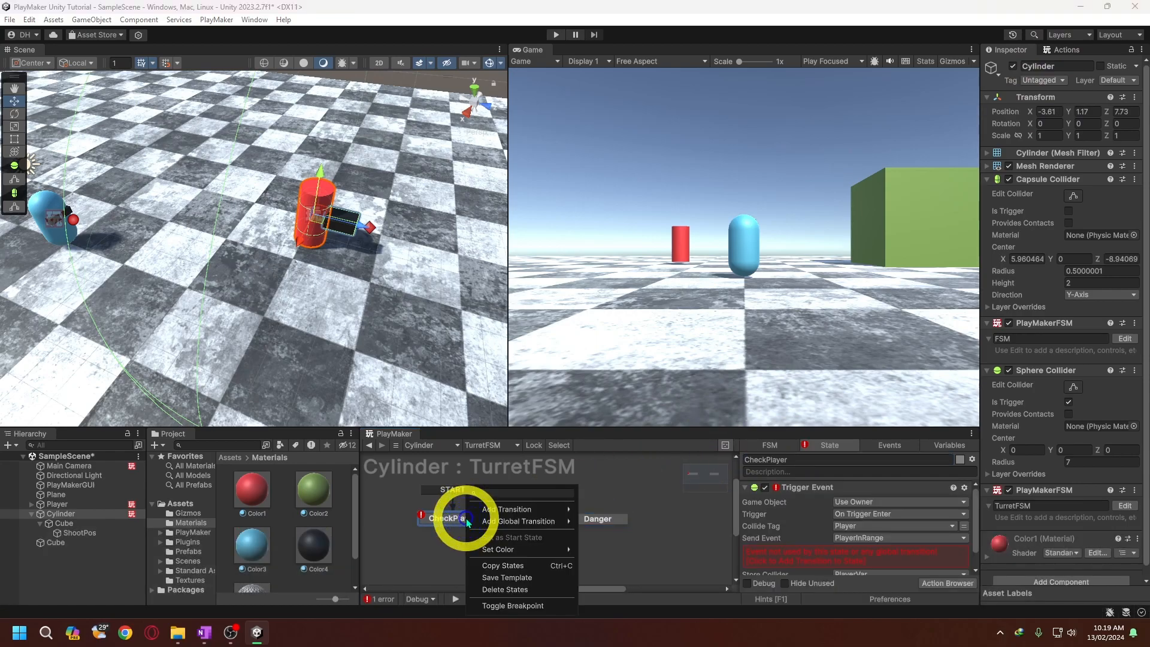
mouse_move(495, 513)
left_click(617, 513)
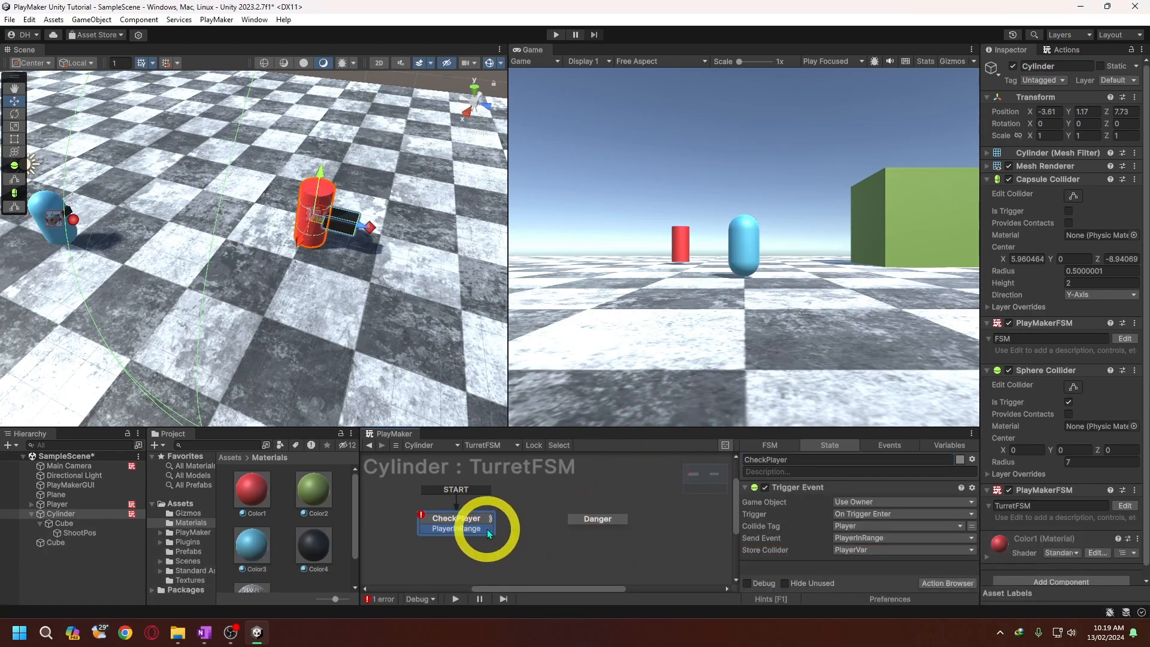
left_click_drag(487, 529, 588, 519)
- Add a PlayerOutRange transition to the Danger state and link it back to CheckPlayer
right_click(587, 519)
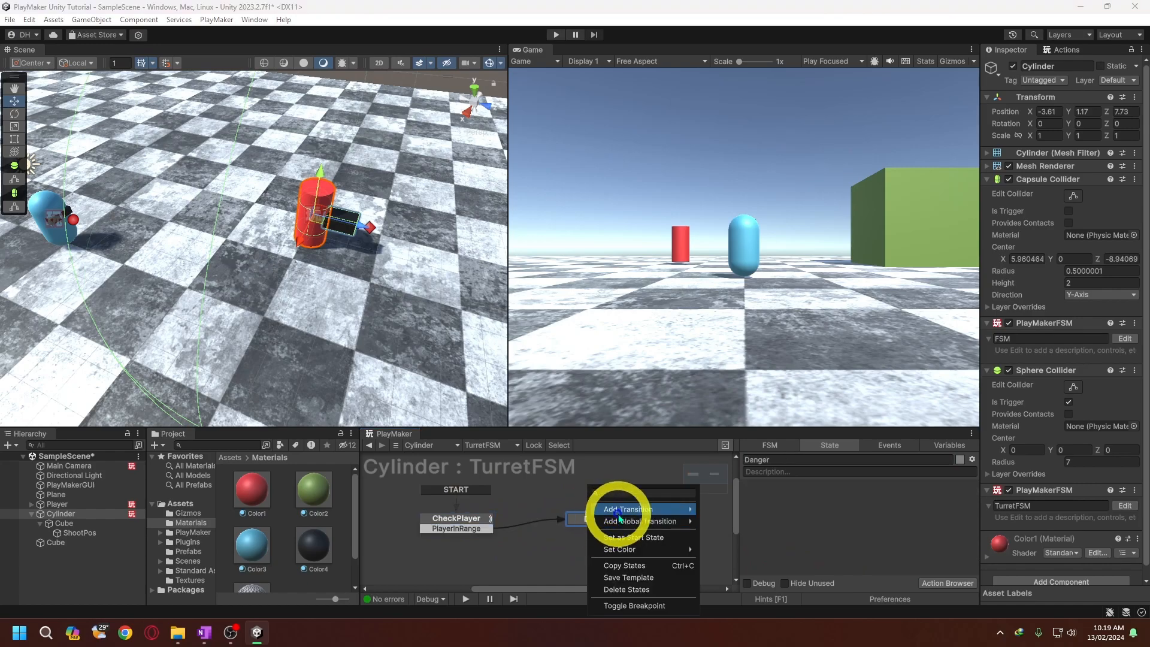
mouse_move(620, 513)
left_click(732, 526)
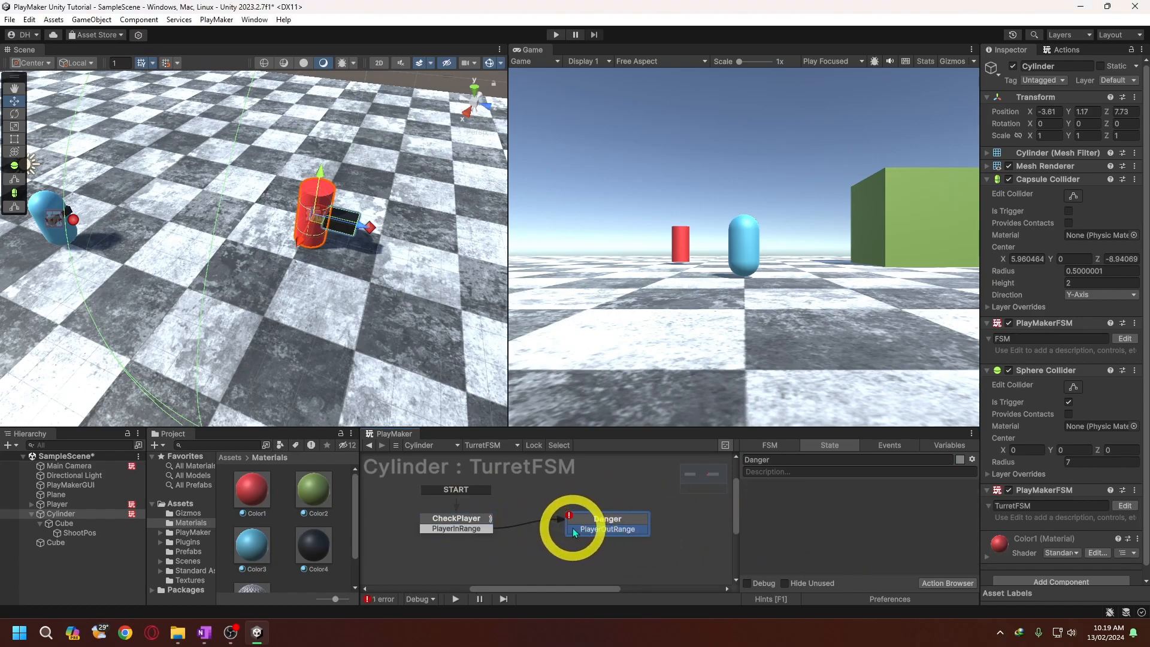
left_click_drag(572, 530, 476, 518)
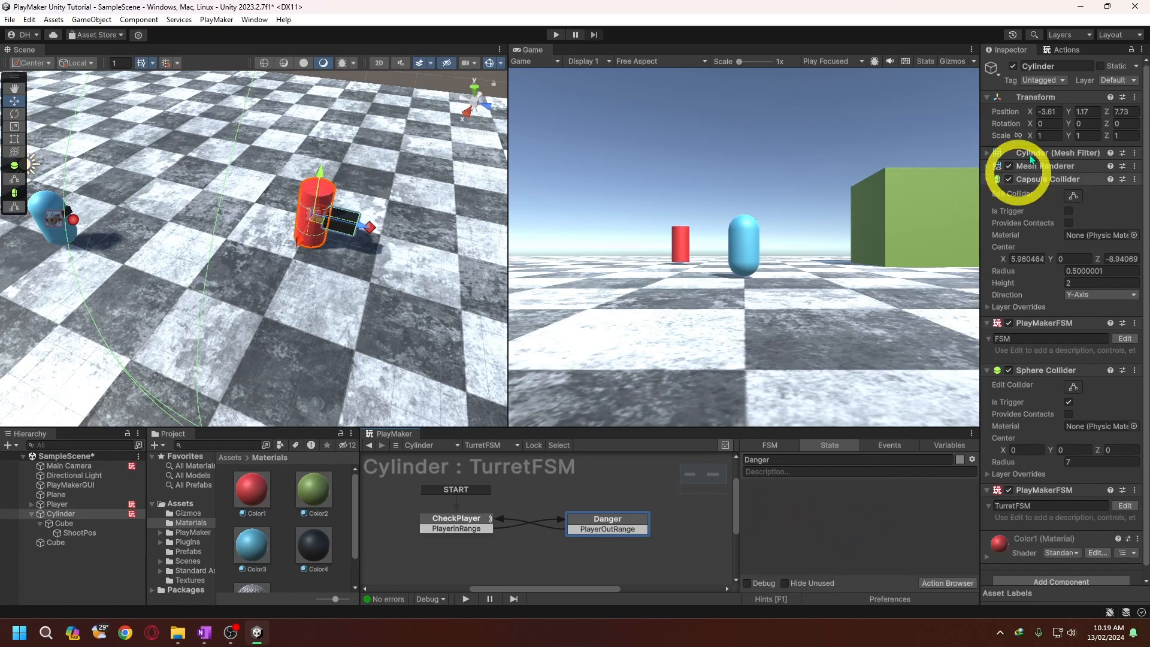
- Add a Smooth Look At action to the Danger state with the PlayerVar variable as its target object
left_click(1062, 51)
type("smoot")
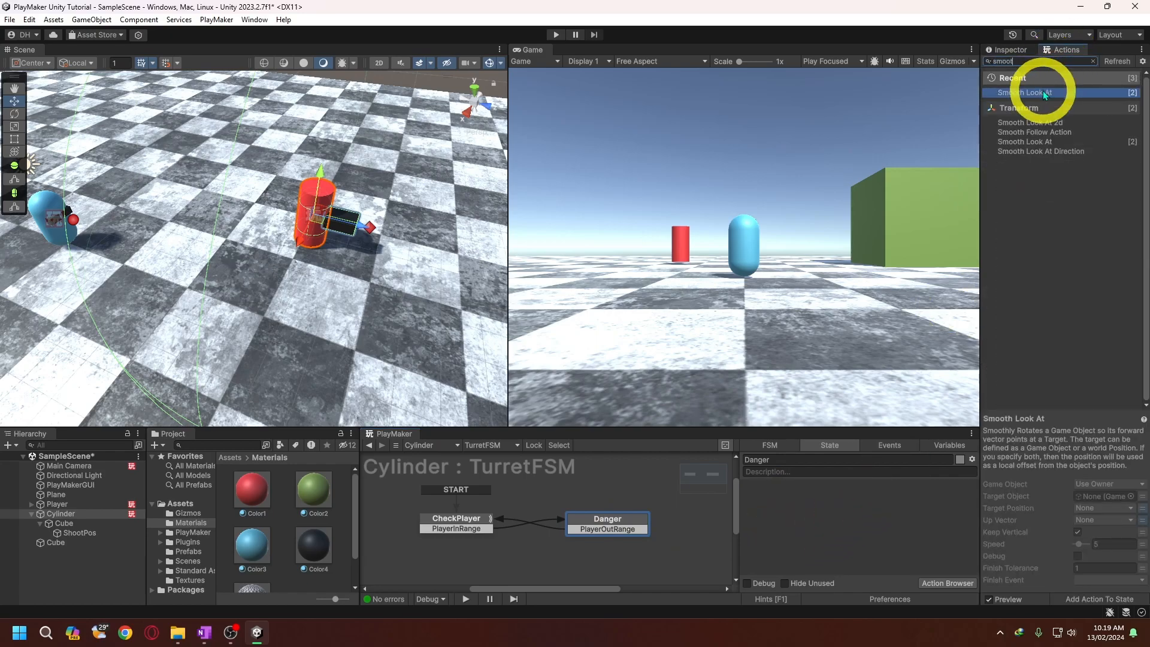
left_click_drag(1043, 92, 821, 497)
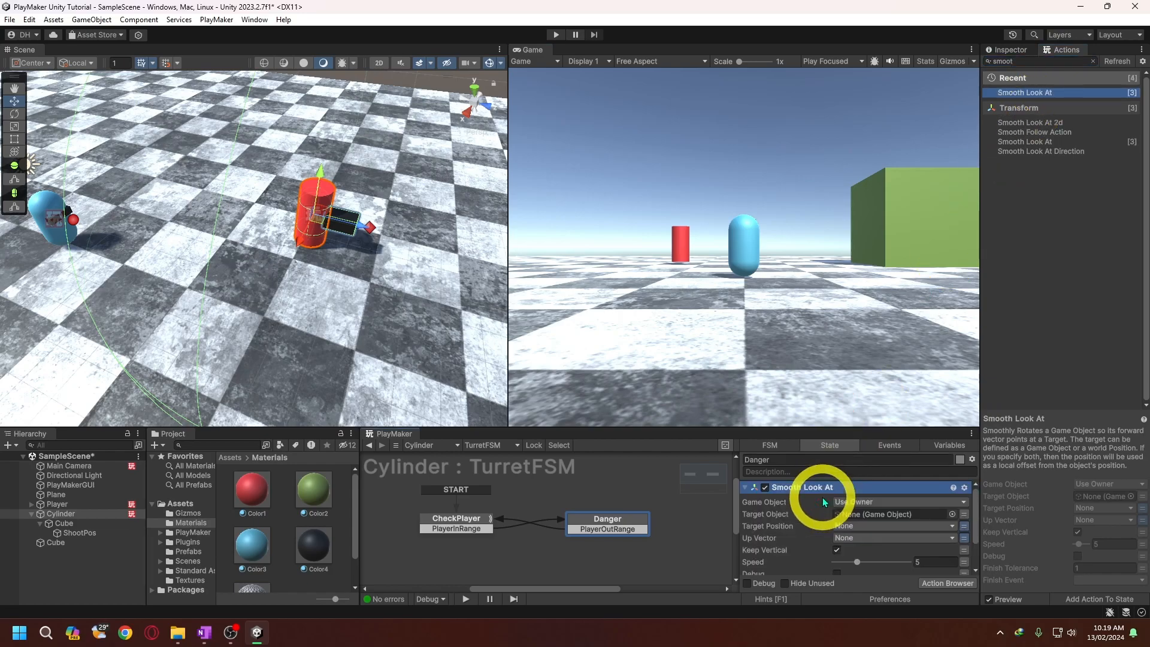
left_click(963, 515)
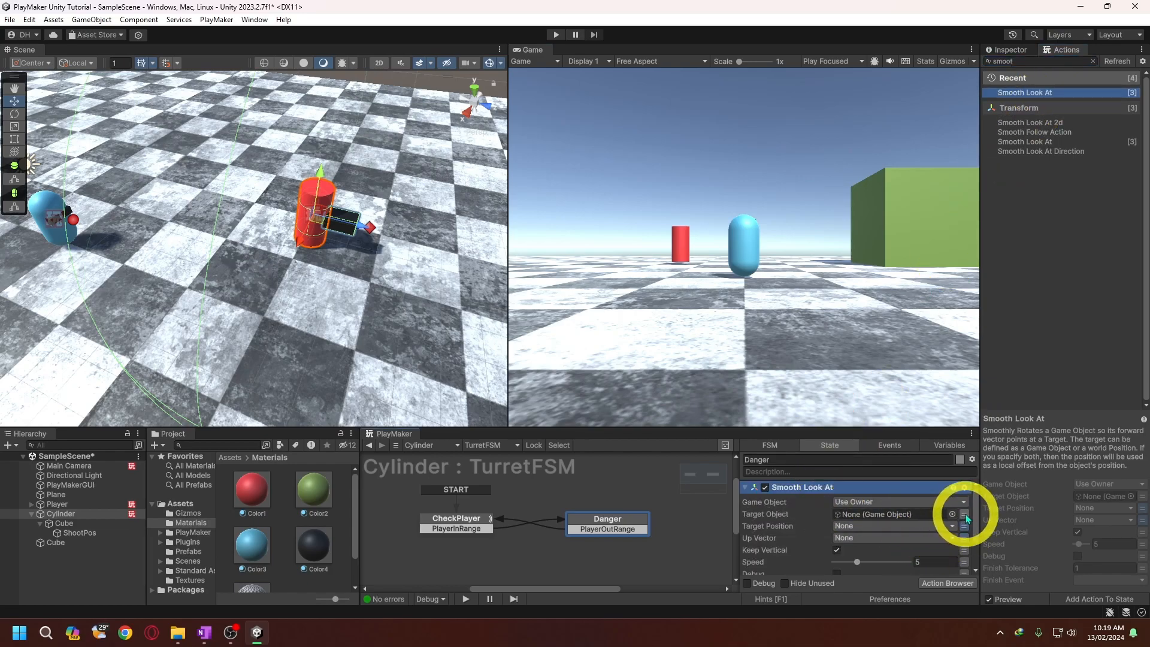
left_click(935, 515)
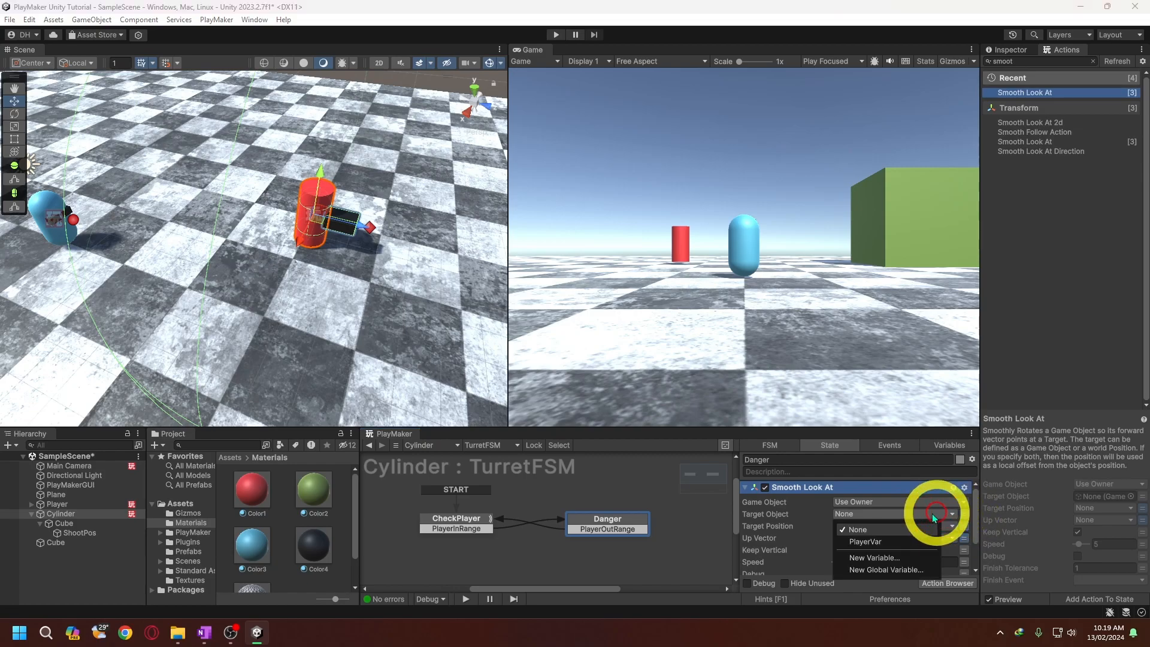
left_click(887, 540)
left_click_drag(976, 516, 974, 534)
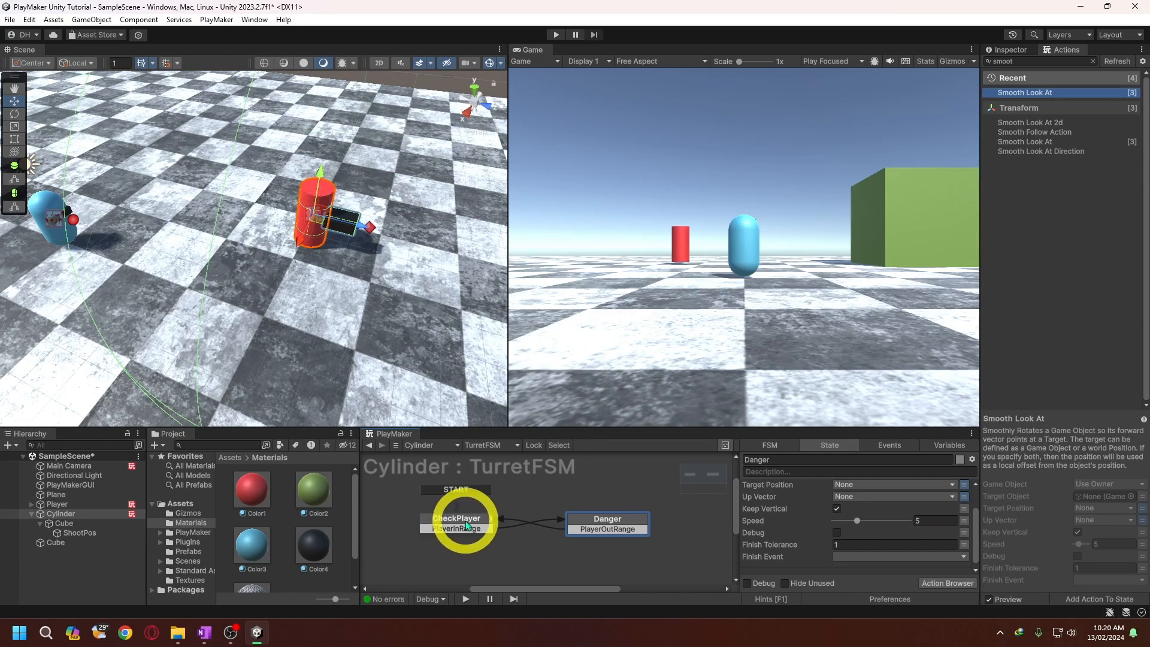
scroll(816, 526, "up", 3)
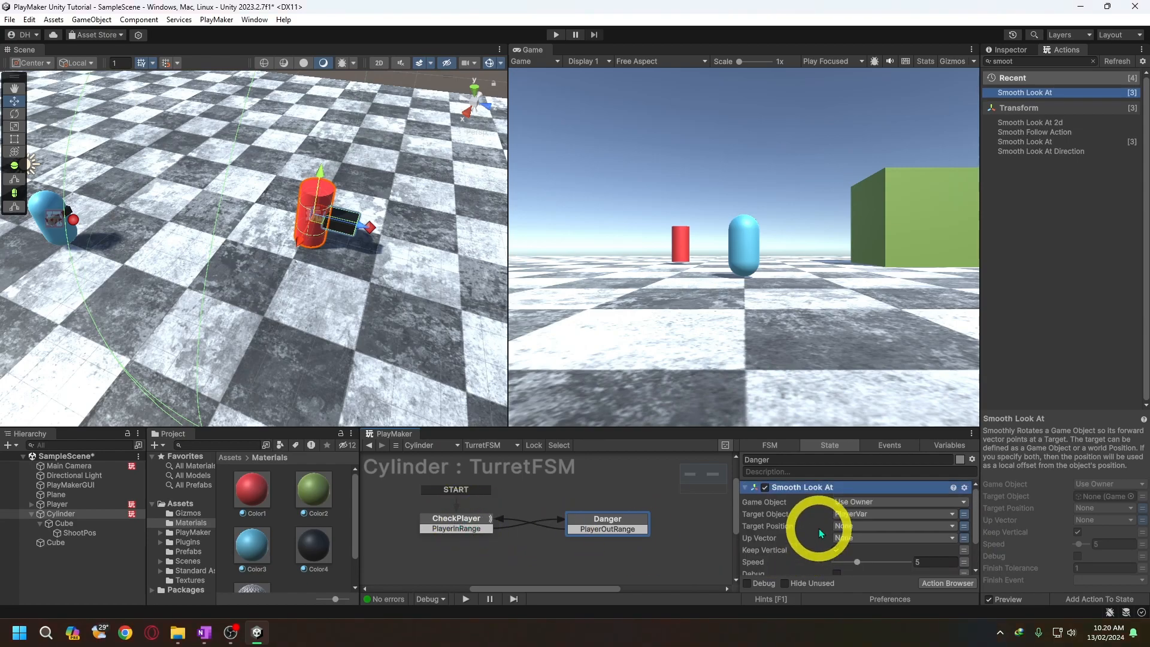
left_click(745, 487)
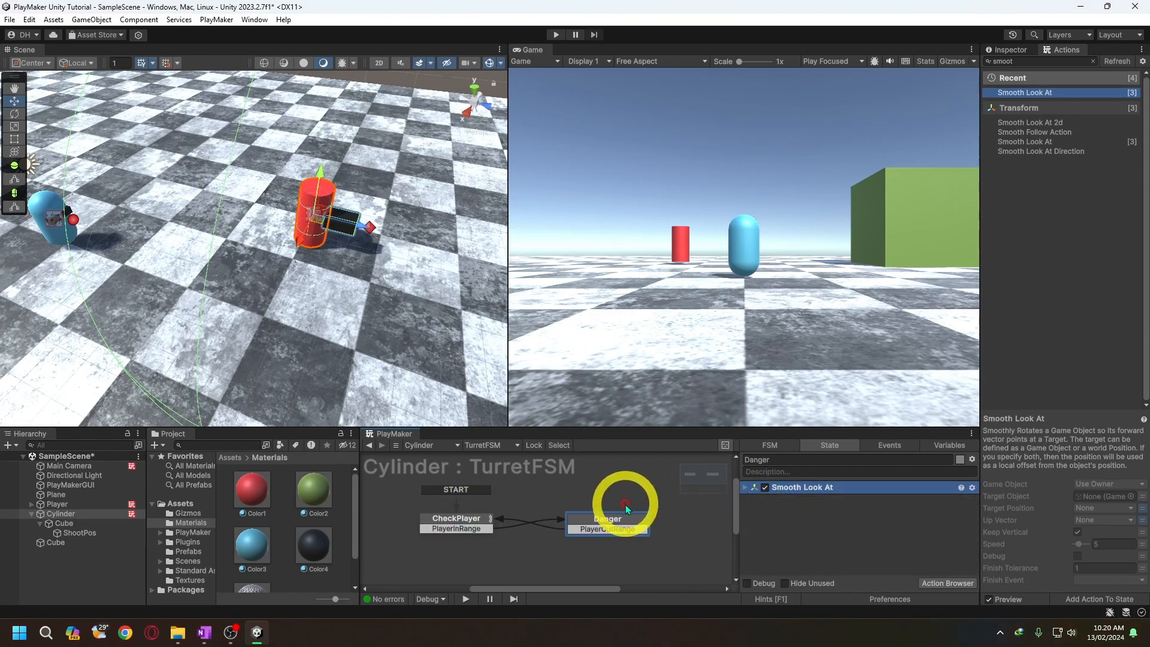
- Copy the Trigger Event action from CheckPlayer and paste it into the Danger state below Smooth Look At
left_click(473, 527)
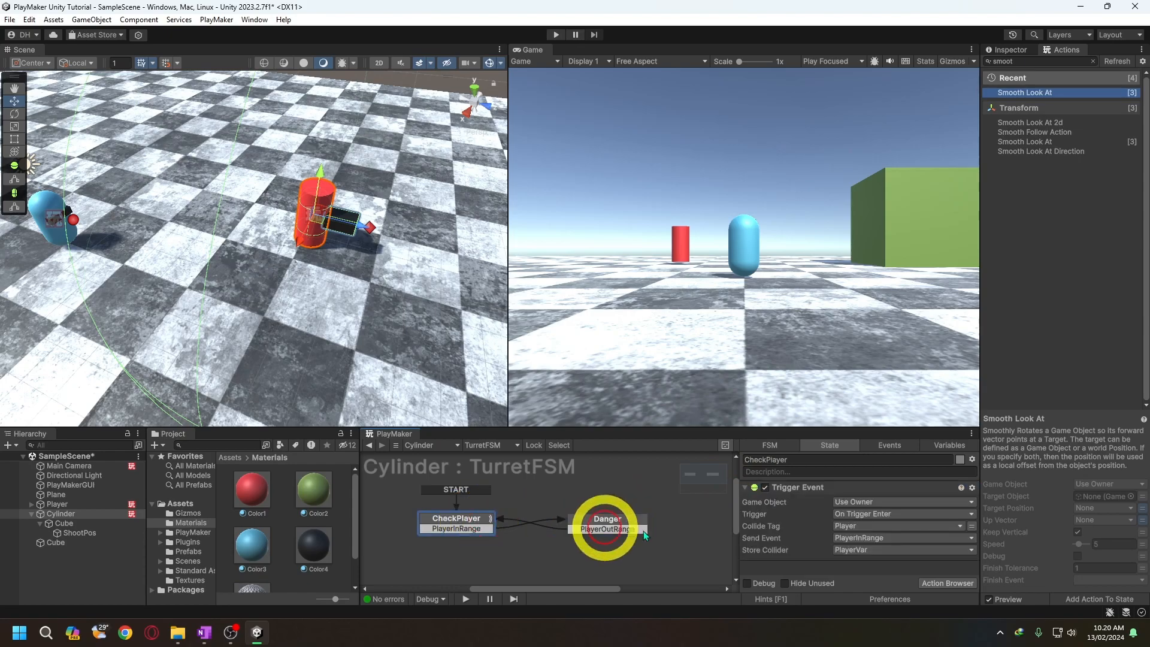
left_click(971, 487)
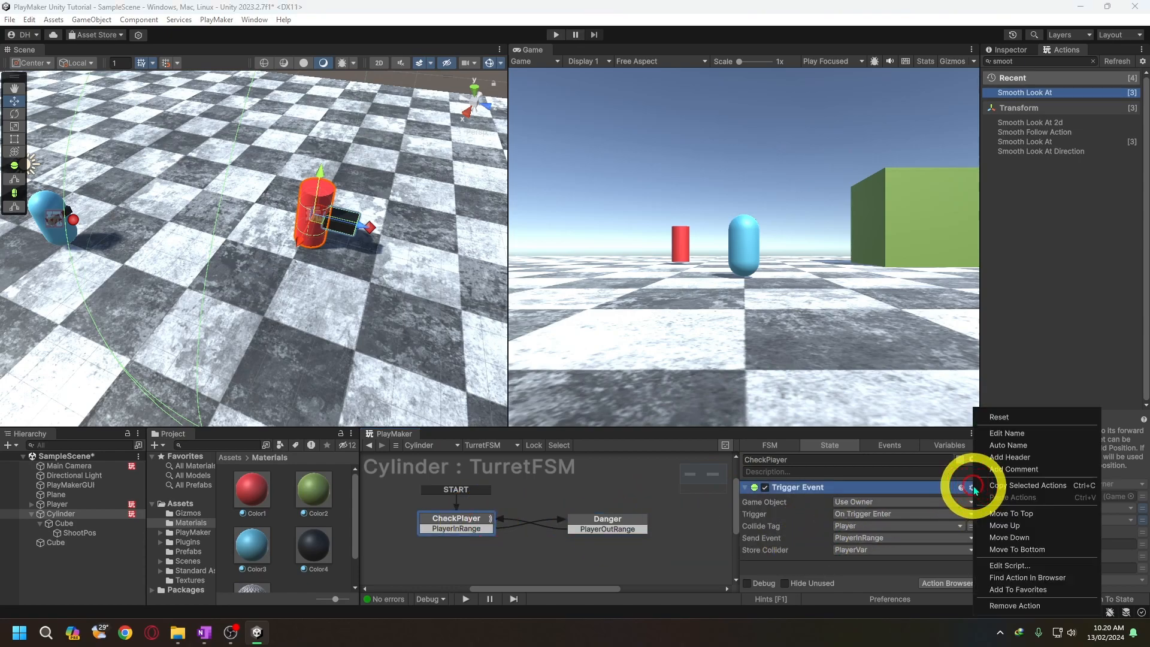
left_click(1011, 485)
left_click(628, 525)
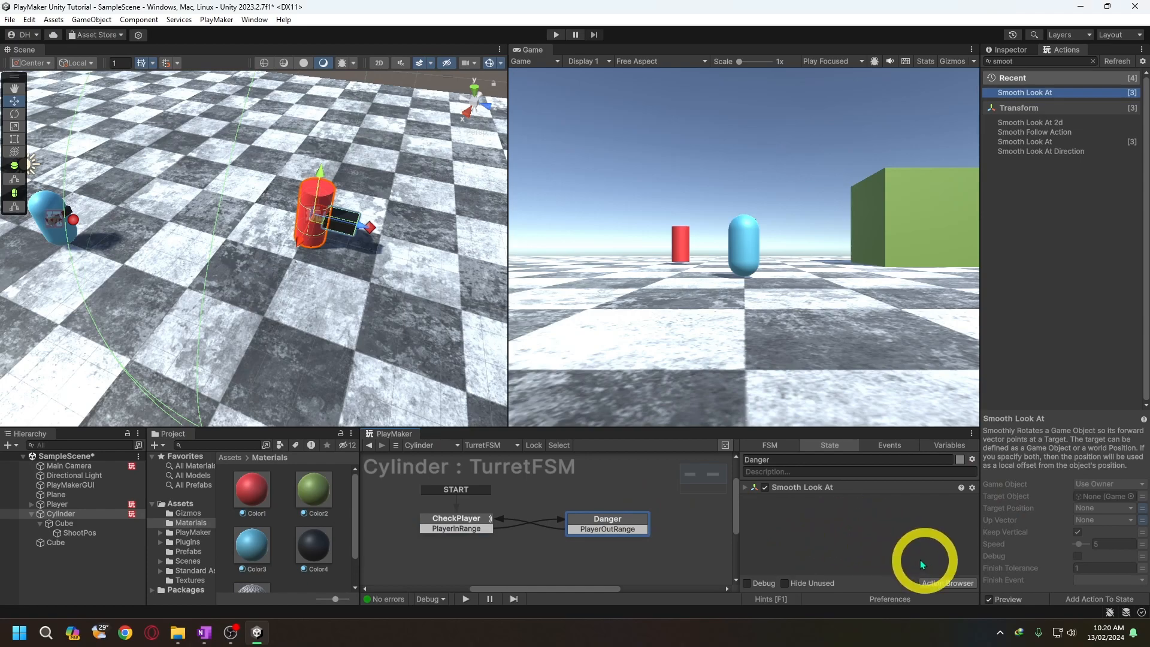
right_click(871, 543)
left_click(871, 544)
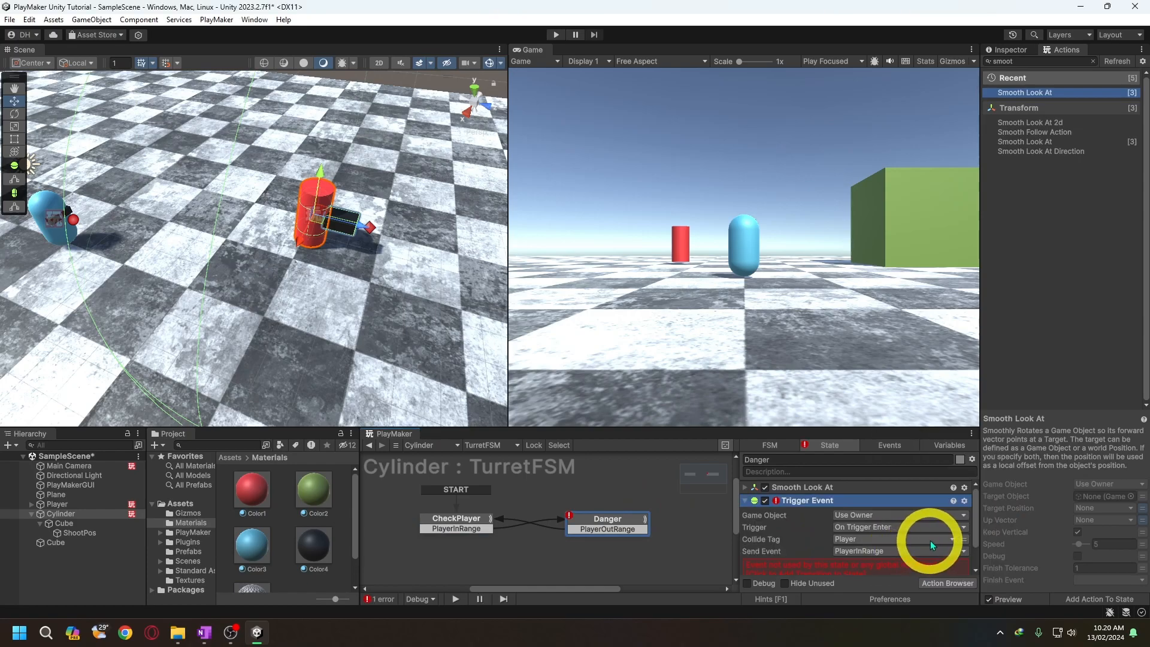
- Set the Danger state's Trigger Event to On Trigger Exit and make it send PlayerOutRange
left_click(917, 527)
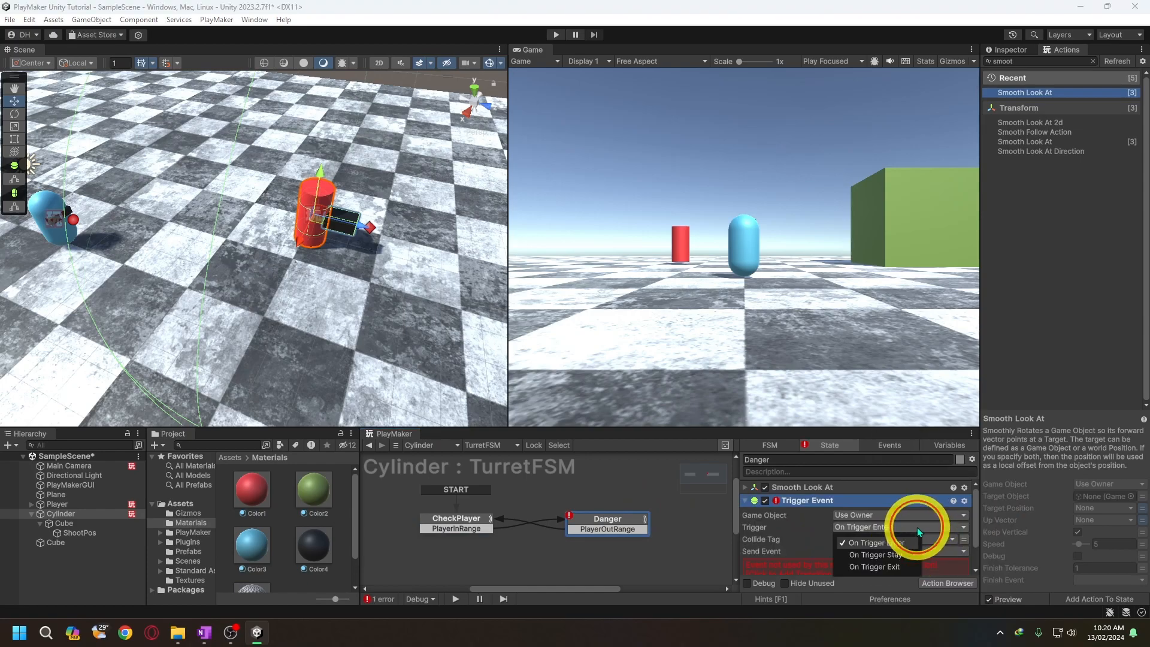
left_click(894, 568)
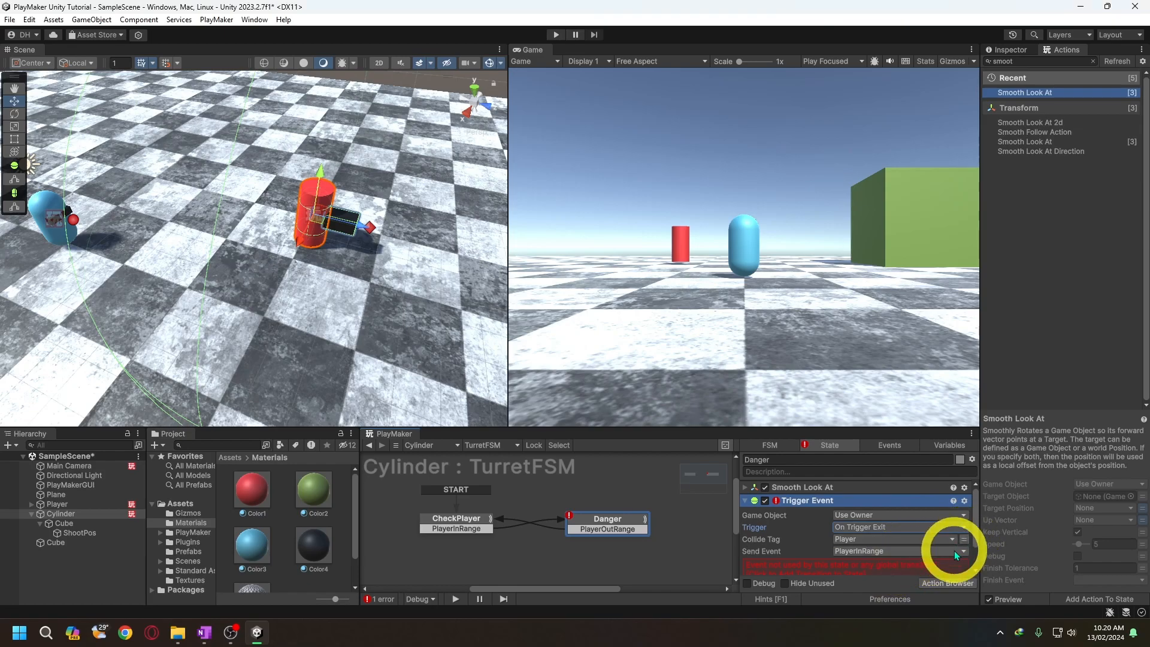
left_click(954, 551)
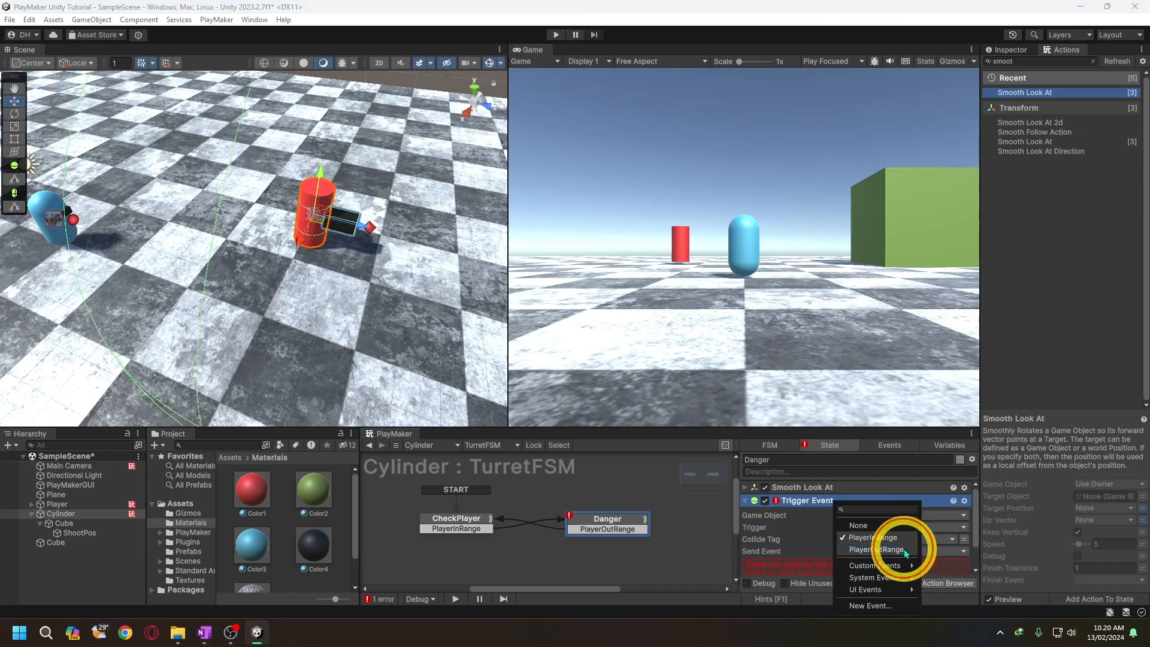
left_click(903, 548)
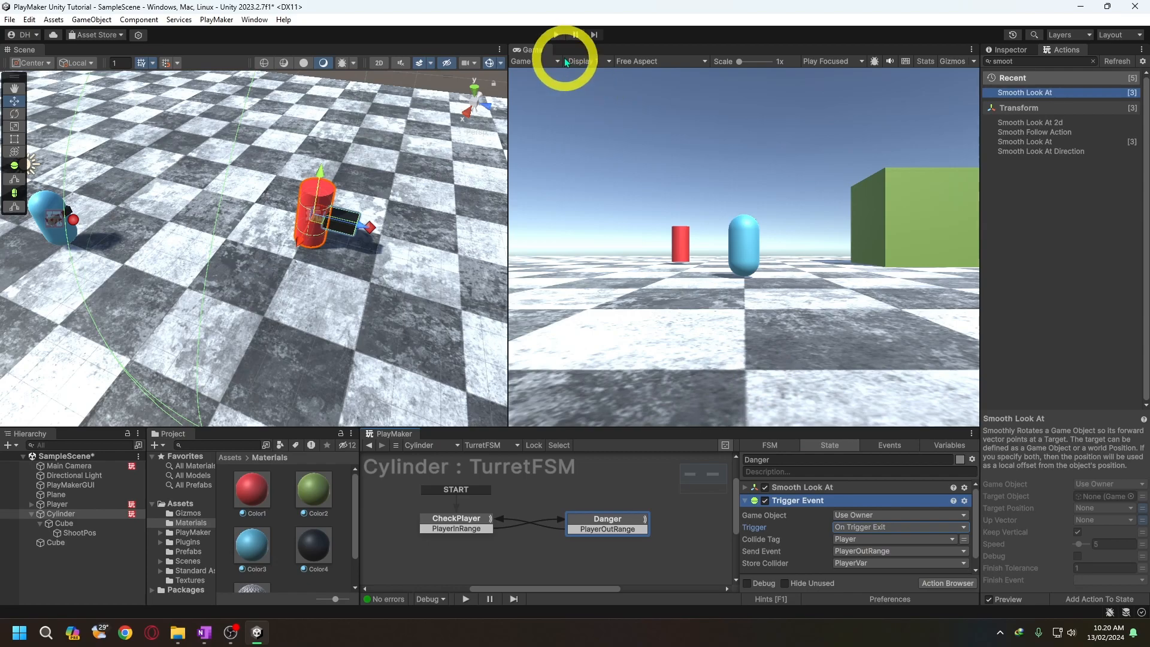
- Play-test the scene by moving the player into the turret's range, and stop play mode
left_click(556, 36)
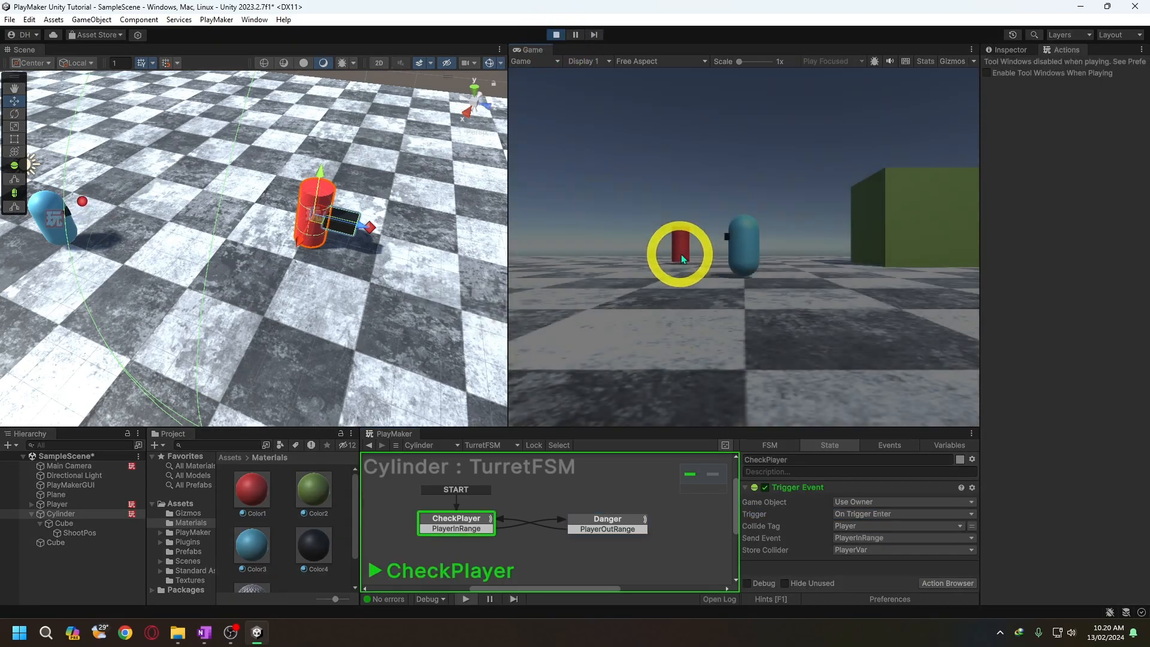
key("w")
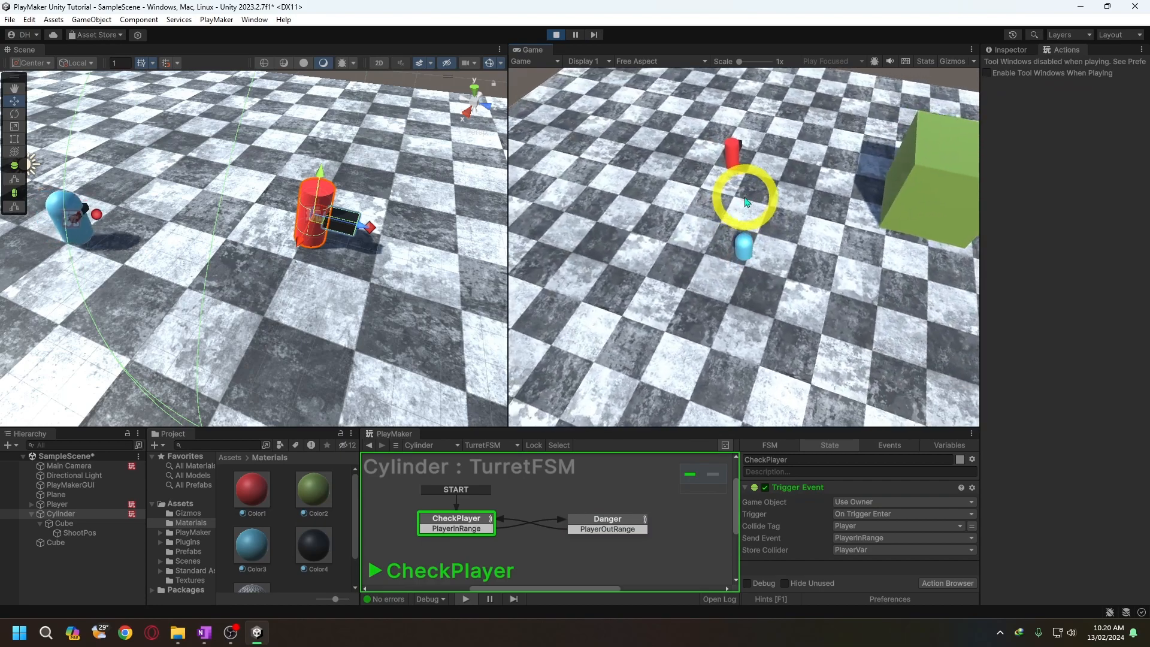
key("a")
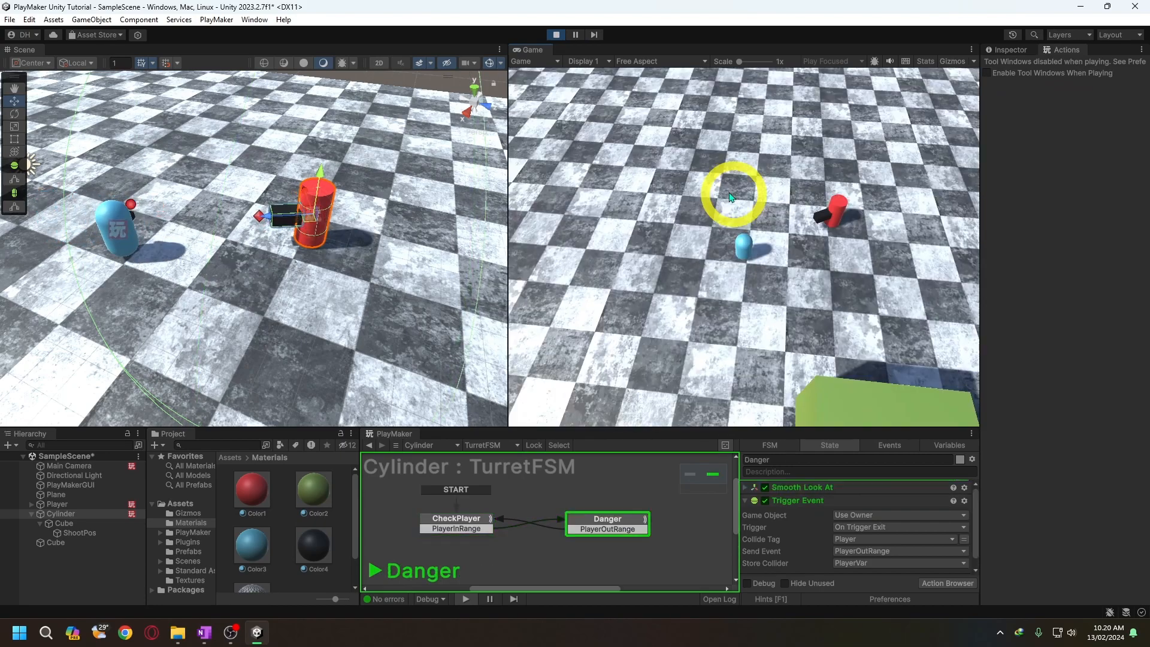
key("Escape")
left_click(556, 33)
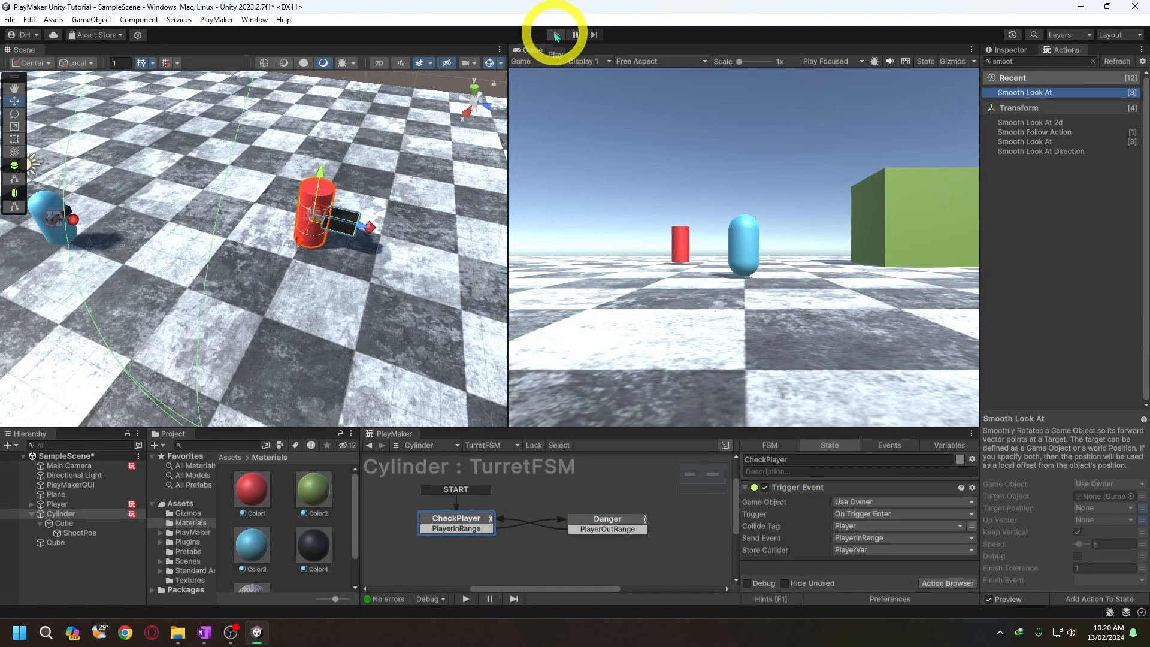
- Add a second FSM to the Cylinder and name it CombatFSM
left_click(509, 444)
mouse_move(503, 504)
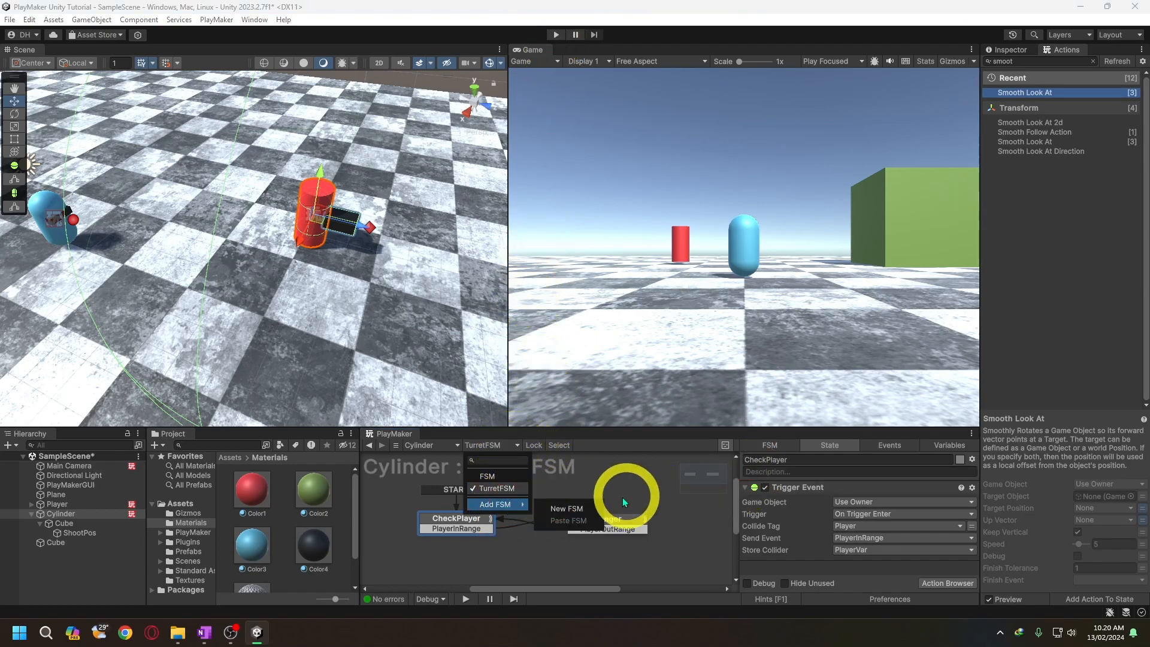
left_click(567, 508)
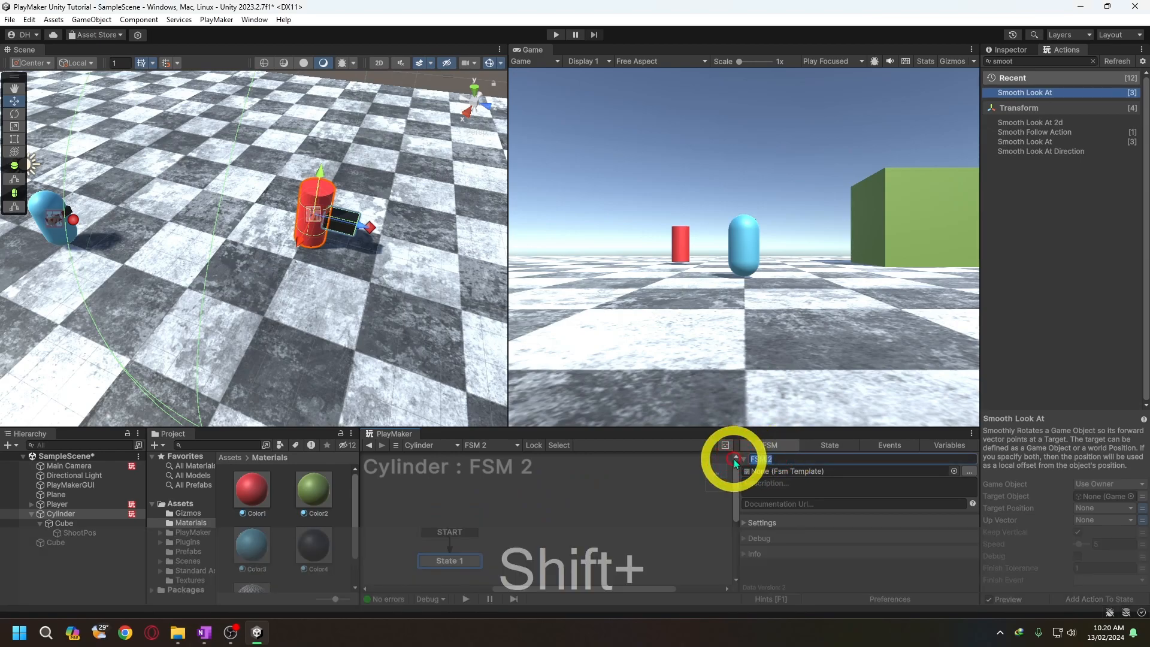
type("CombatFSM")
key("Return")
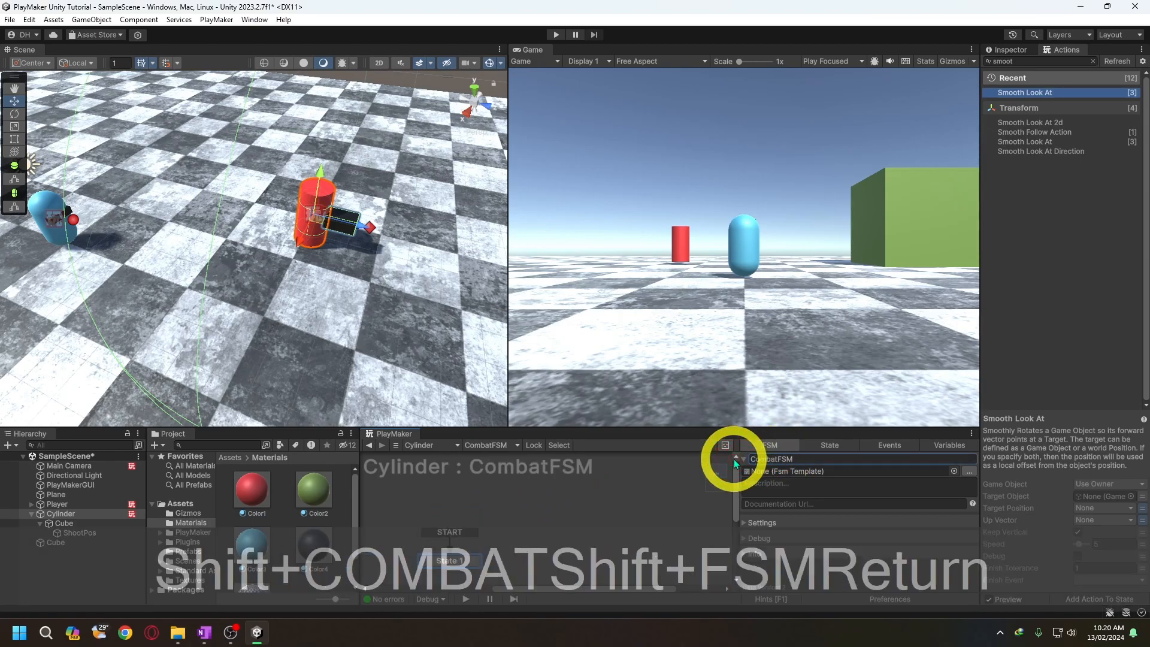
- Create the events OutCombat and InCombat in CombatFSM
left_click(882, 446)
left_click(815, 565)
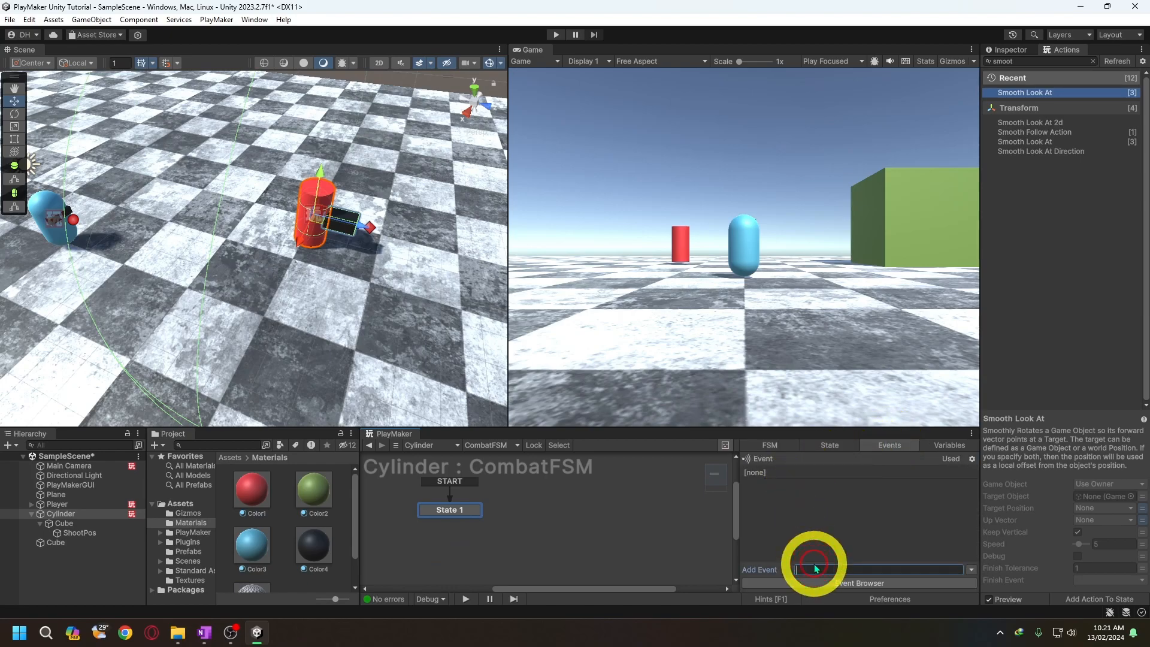
type("Iyu")
key("BackSpace")
key("BackSpace")
key("BackSpace")
type("OutCombat")
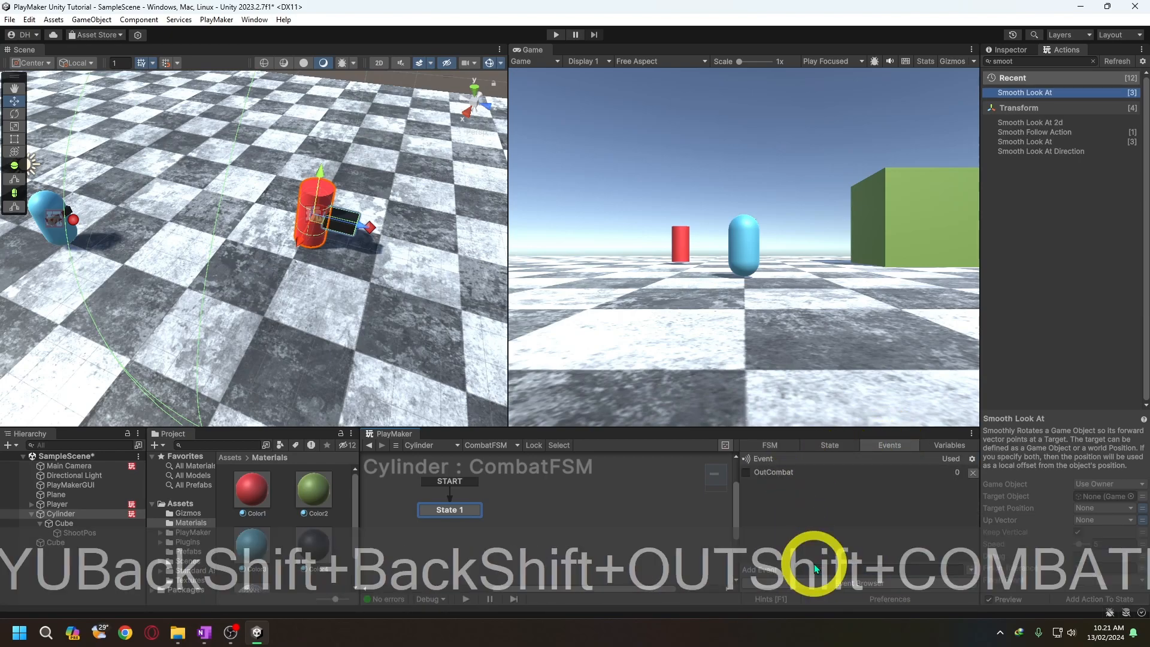
key("Return")
type("InCombat")
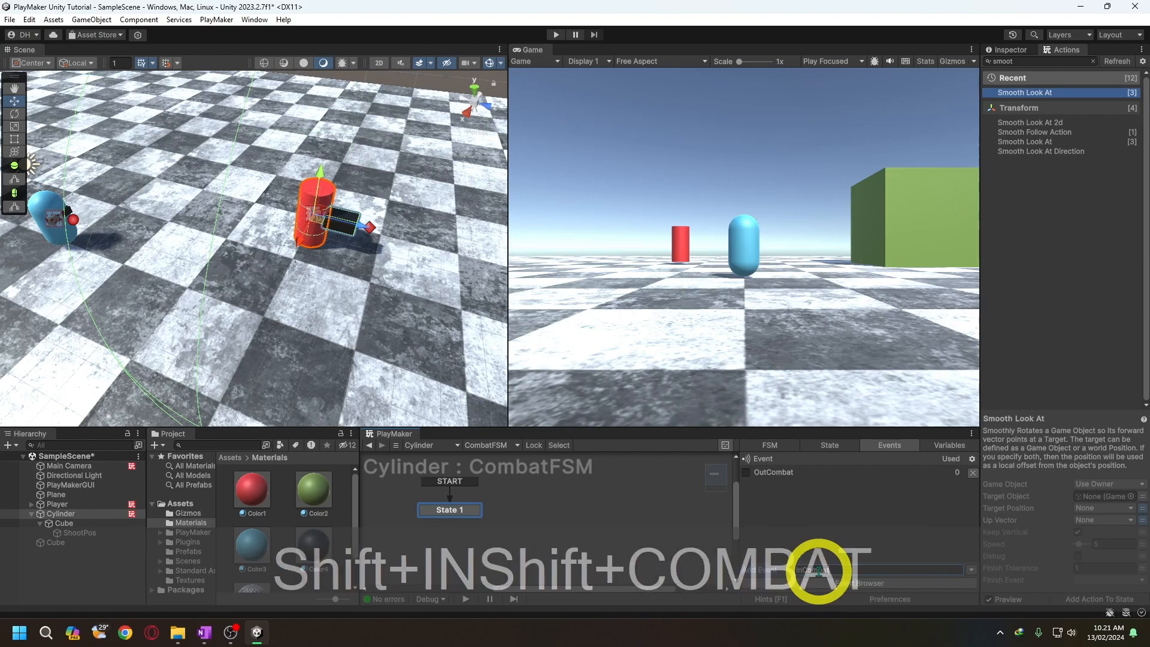
key("Return")
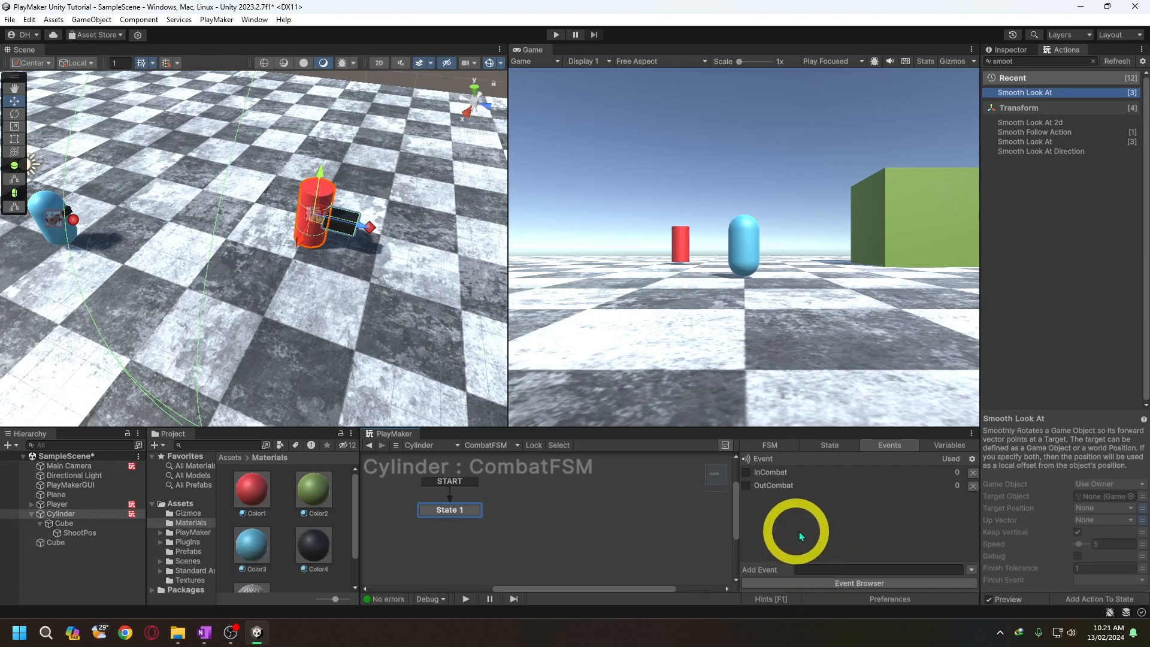
- Add an InCombat transition to the start state of CombatFSM and rename that state Idle
left_click(455, 508)
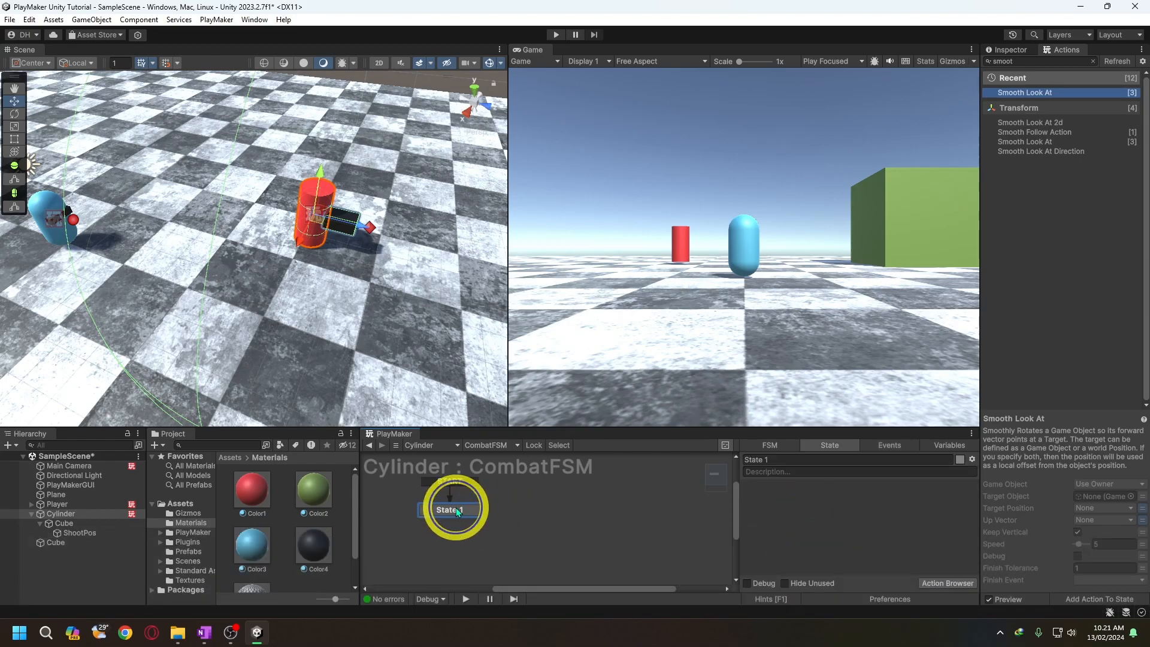
right_click(455, 507)
mouse_move(469, 510)
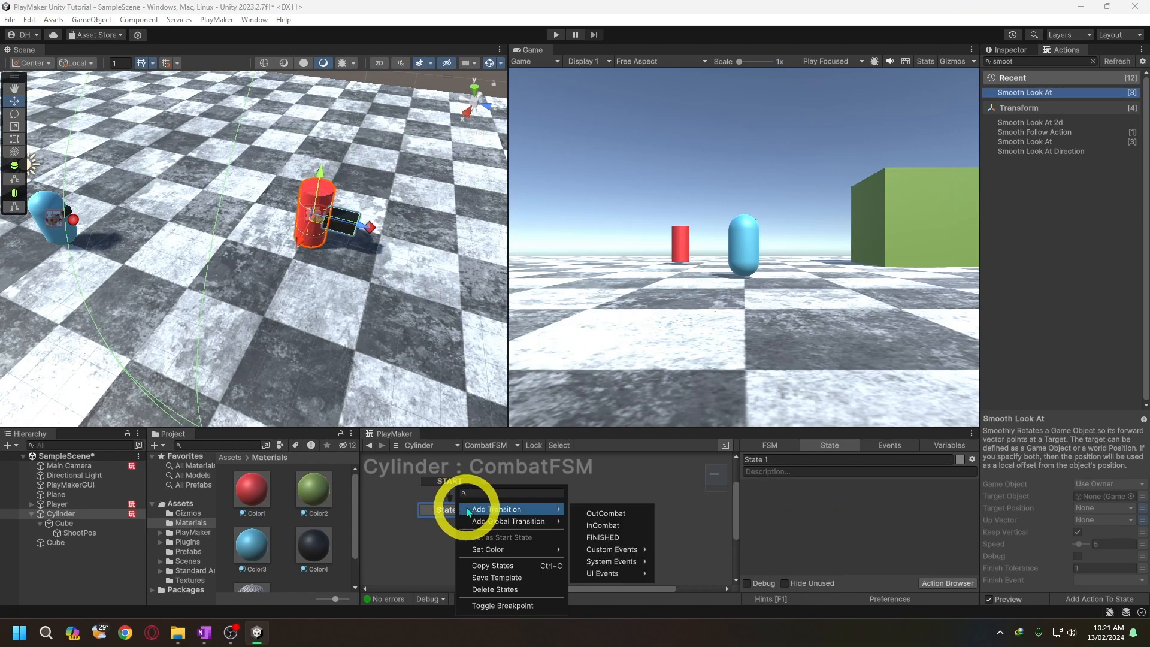
left_click(611, 526)
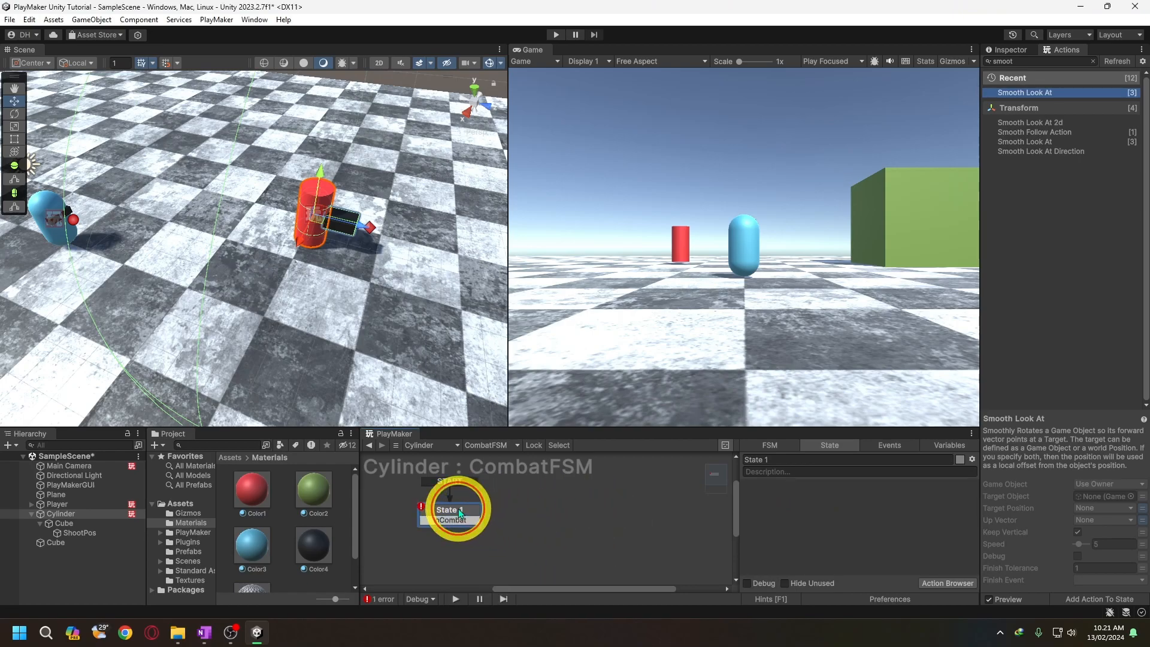
left_click(770, 459)
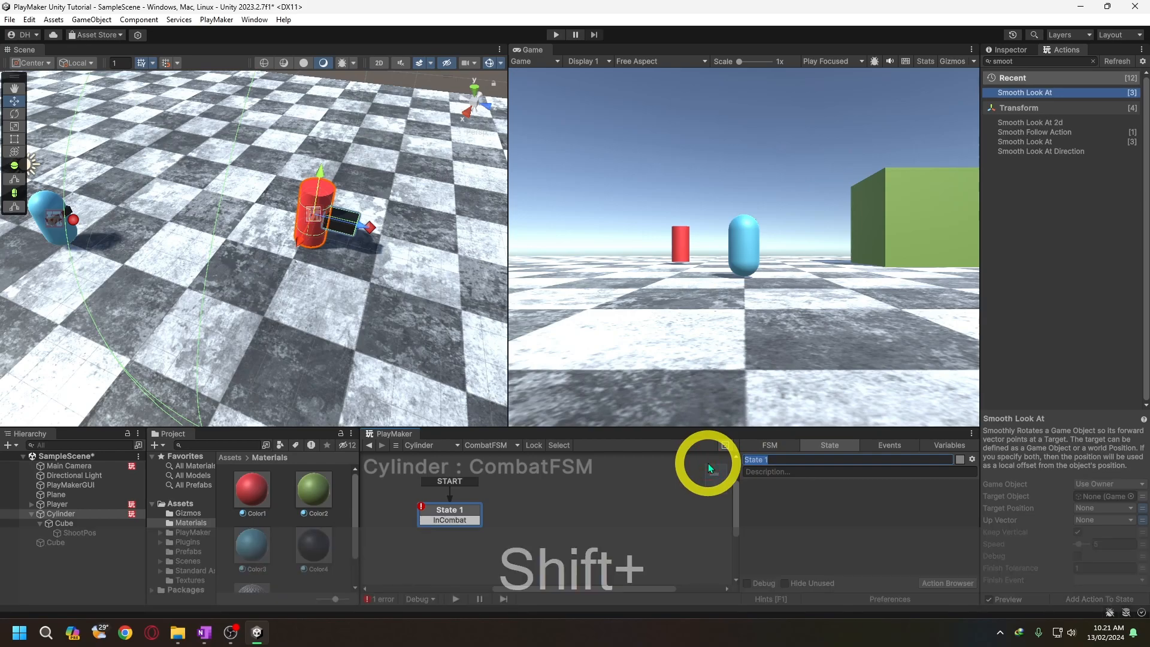
type("Idle")
key("Return")
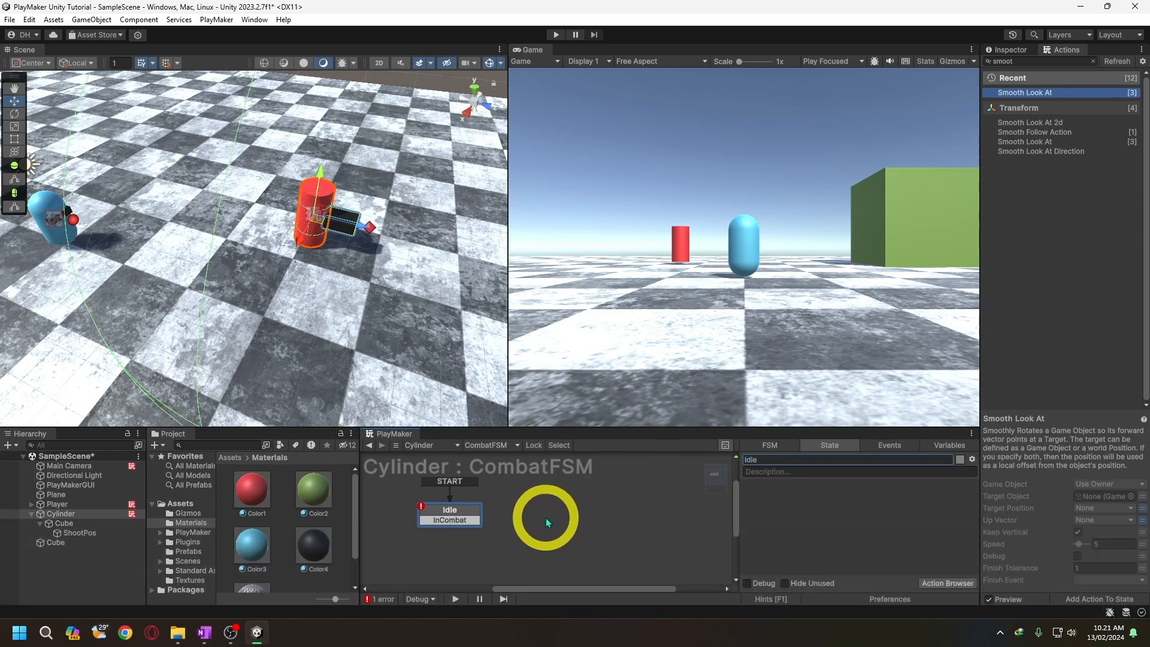
- Add a new state to the right of Idle in CombatFSM and name it Delay
right_click(596, 504)
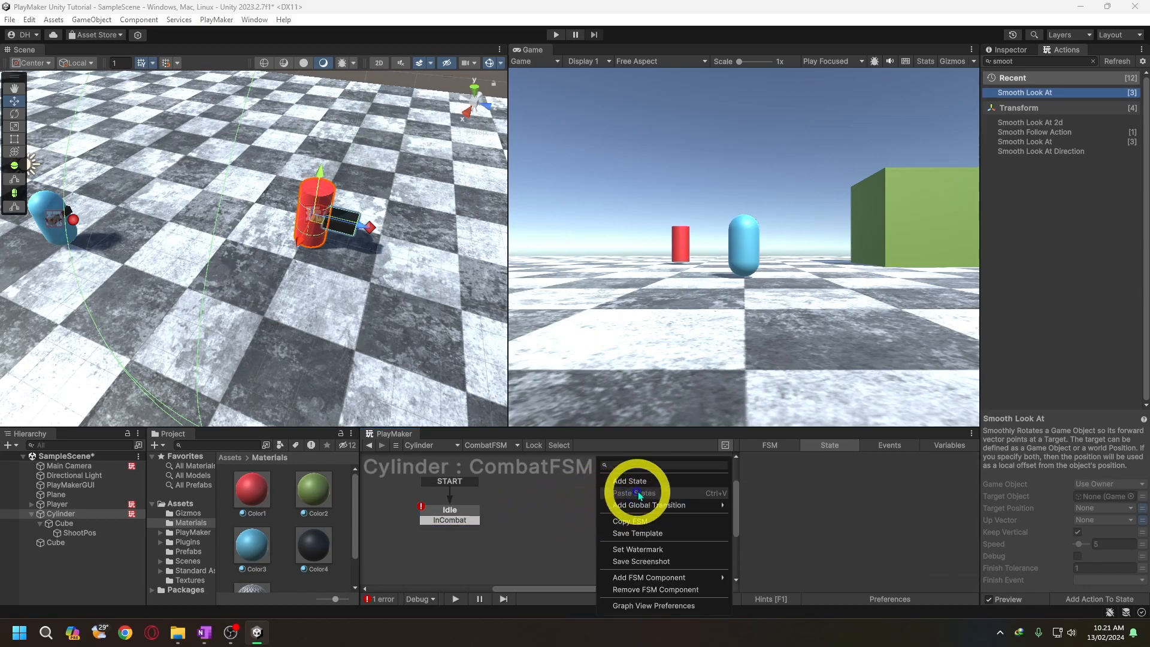
left_click(635, 482)
left_click_drag(637, 502, 590, 508)
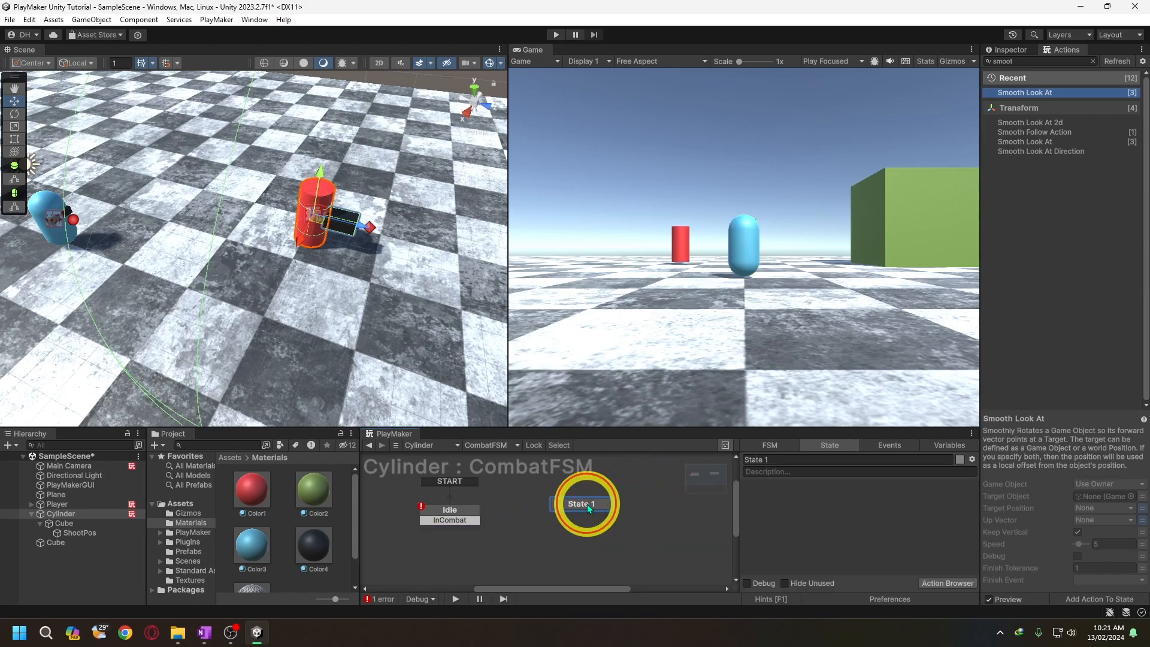
left_click(763, 460)
type("Dela")
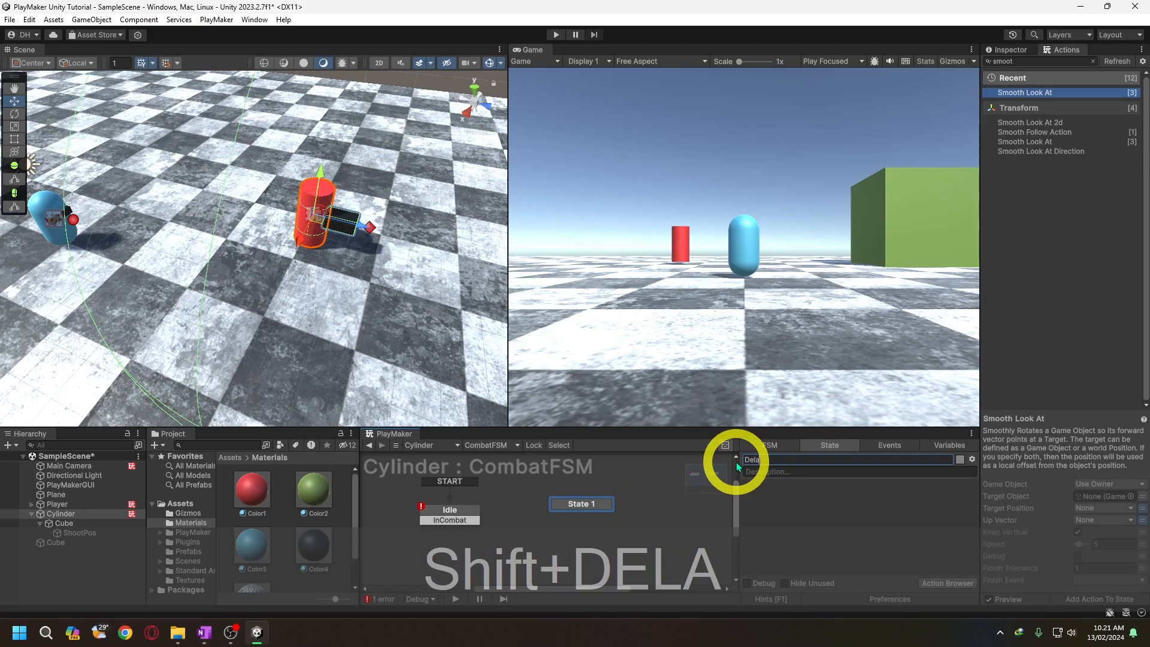
type("y")
key("Return")
left_click_drag(603, 504, 592, 497)
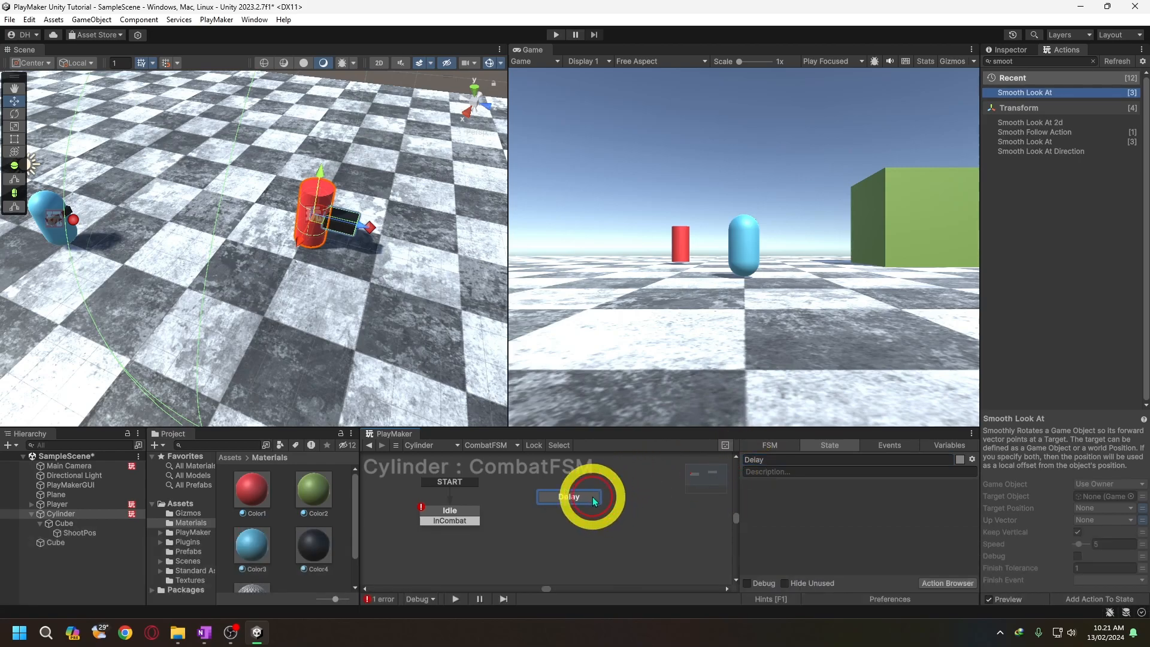
- Add another state to the right of Delay and name it Shooting
right_click(653, 511)
left_click(686, 482)
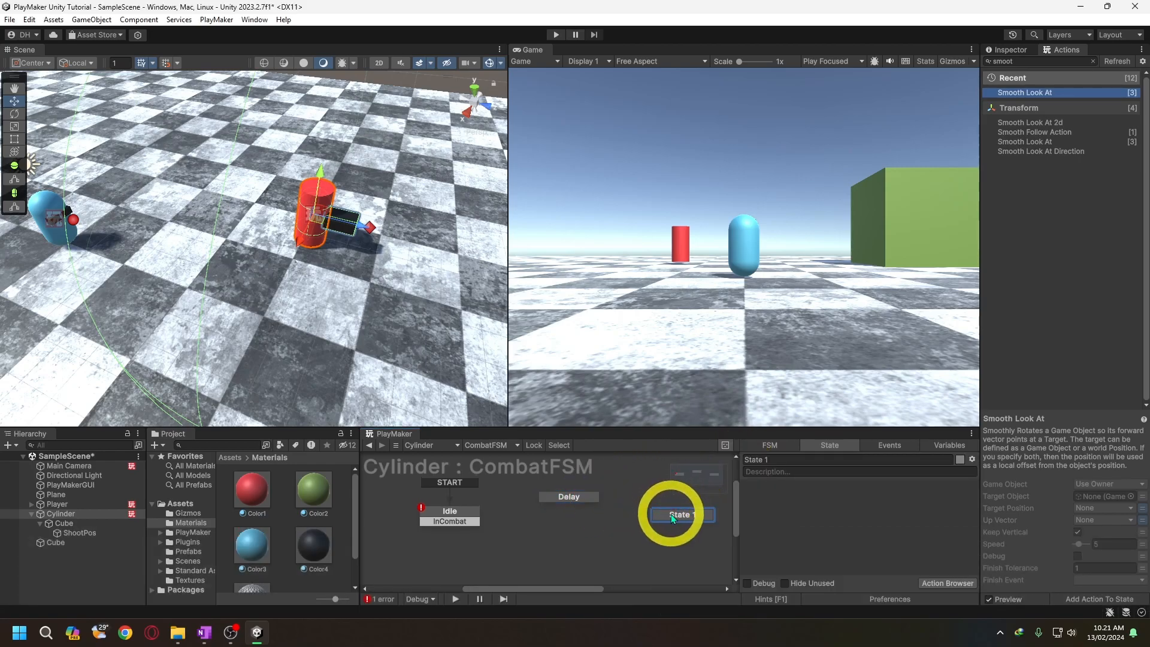
left_click_drag(788, 461, 730, 460)
type("Shooting")
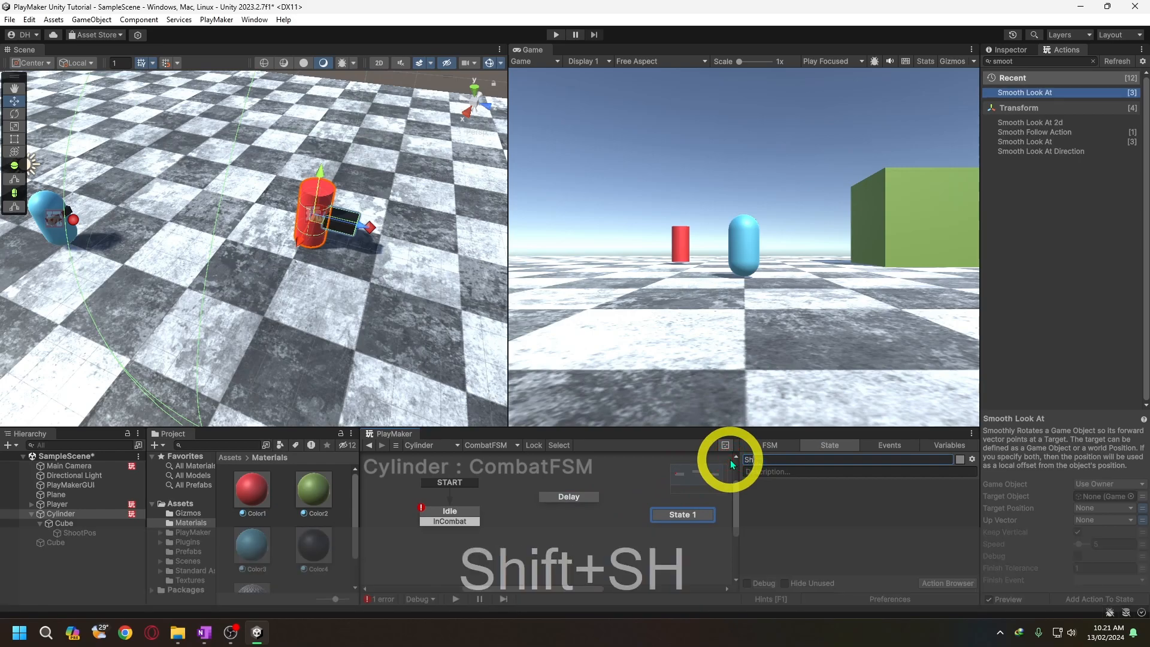
key("Return")
left_click_drag(696, 515, 673, 522)
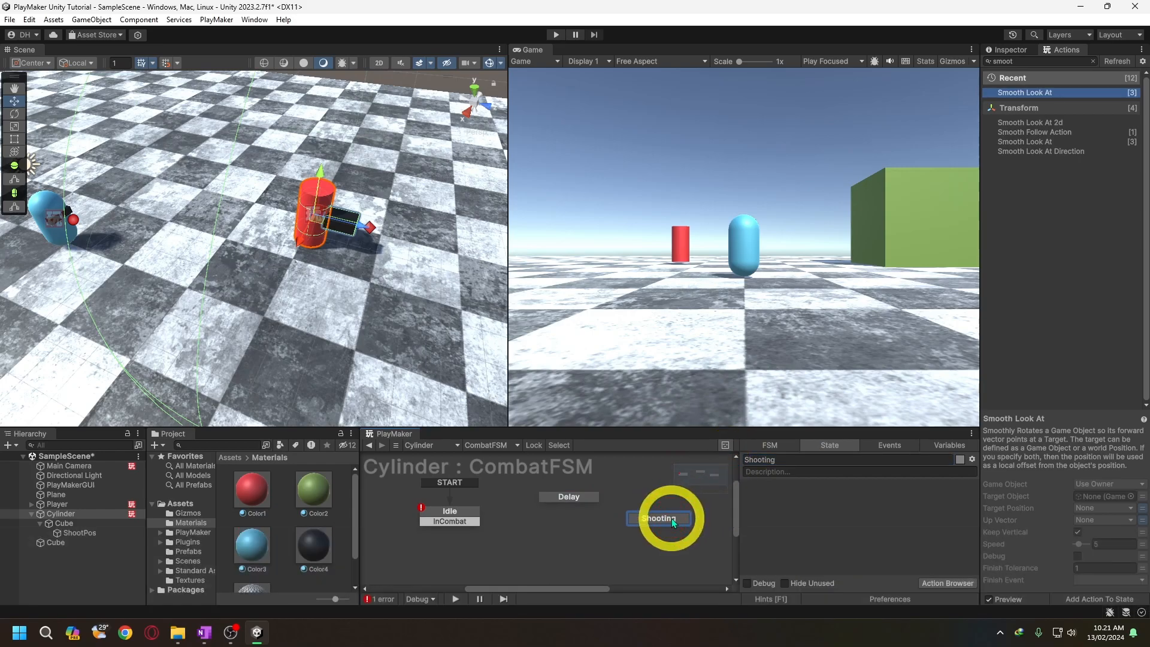
- Add a Wait action to the Delay state
left_click(580, 495)
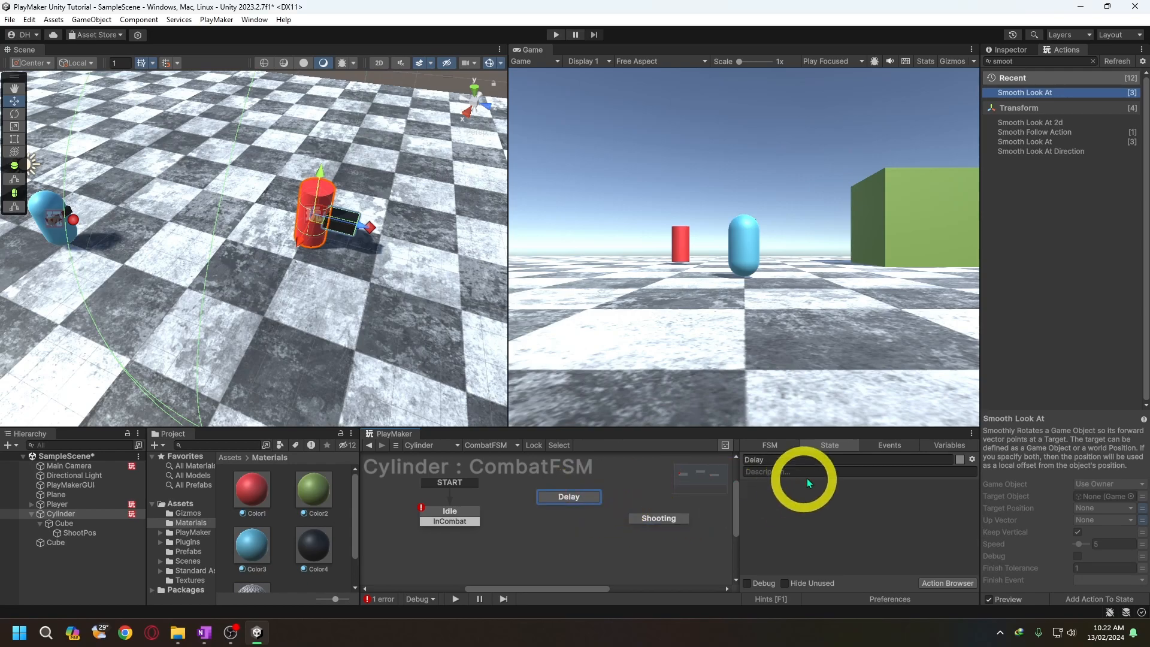
double_click(1031, 60)
type("wa")
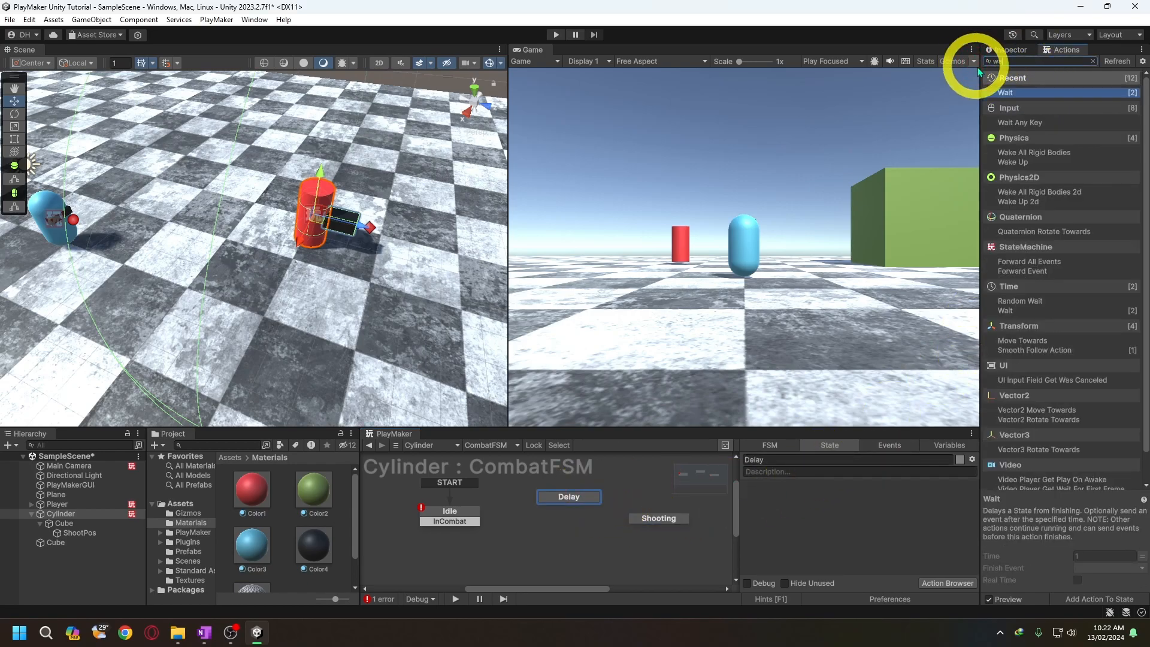
left_click_drag(1017, 91, 811, 496)
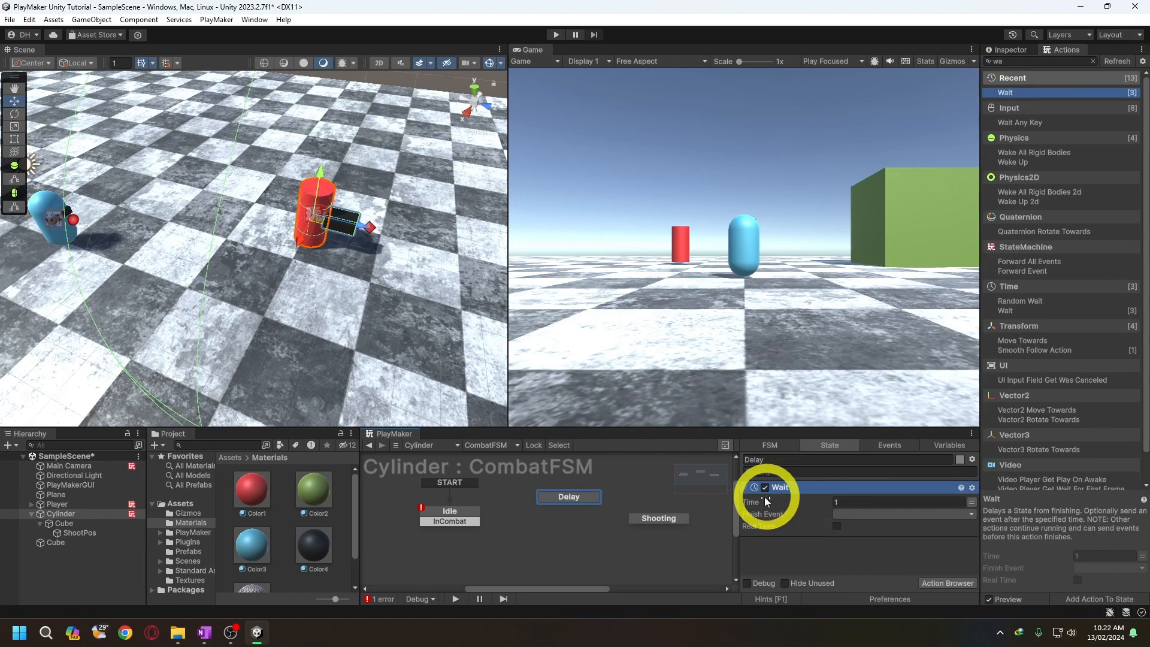
- Give Delay a FINISHED transition linked to Shooting, and link Idle's InCombat transition to Delay
right_click(583, 498)
mouse_move(596, 509)
left_click(713, 510)
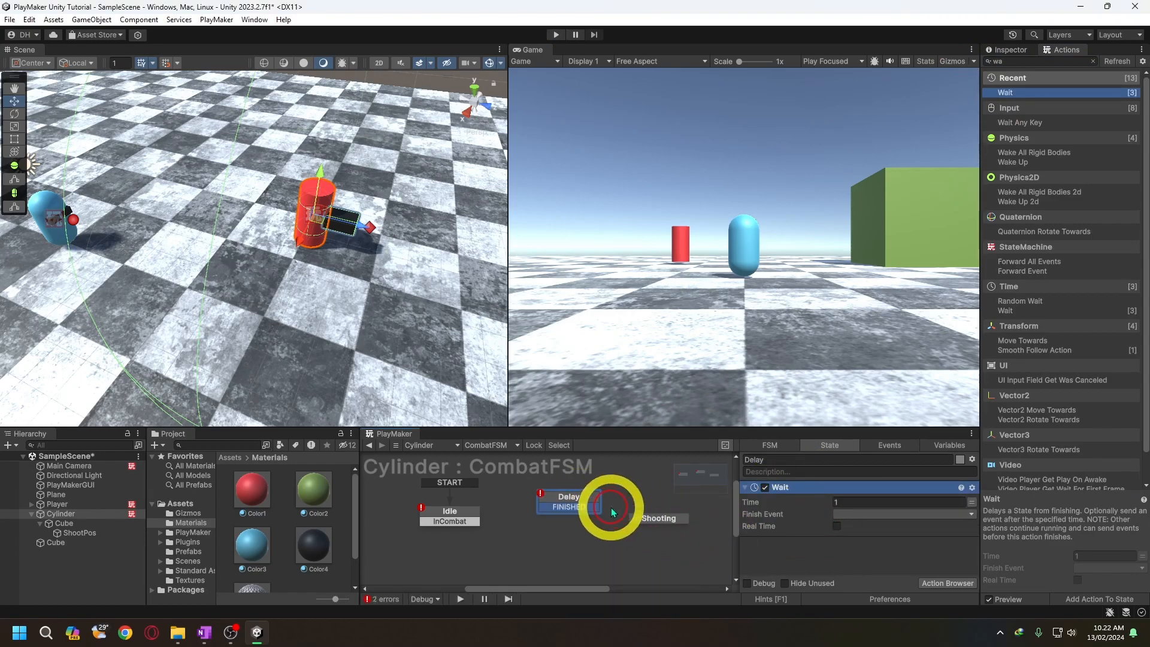
left_click_drag(592, 511, 641, 520)
left_click(473, 523)
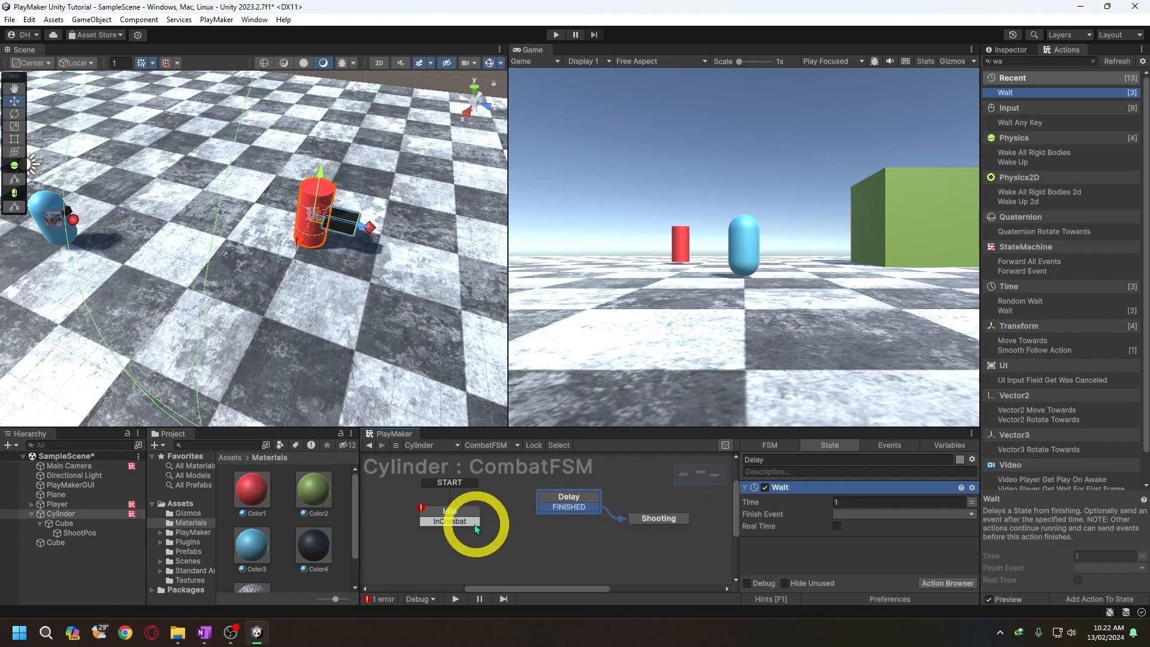
left_click_drag(473, 522, 544, 500)
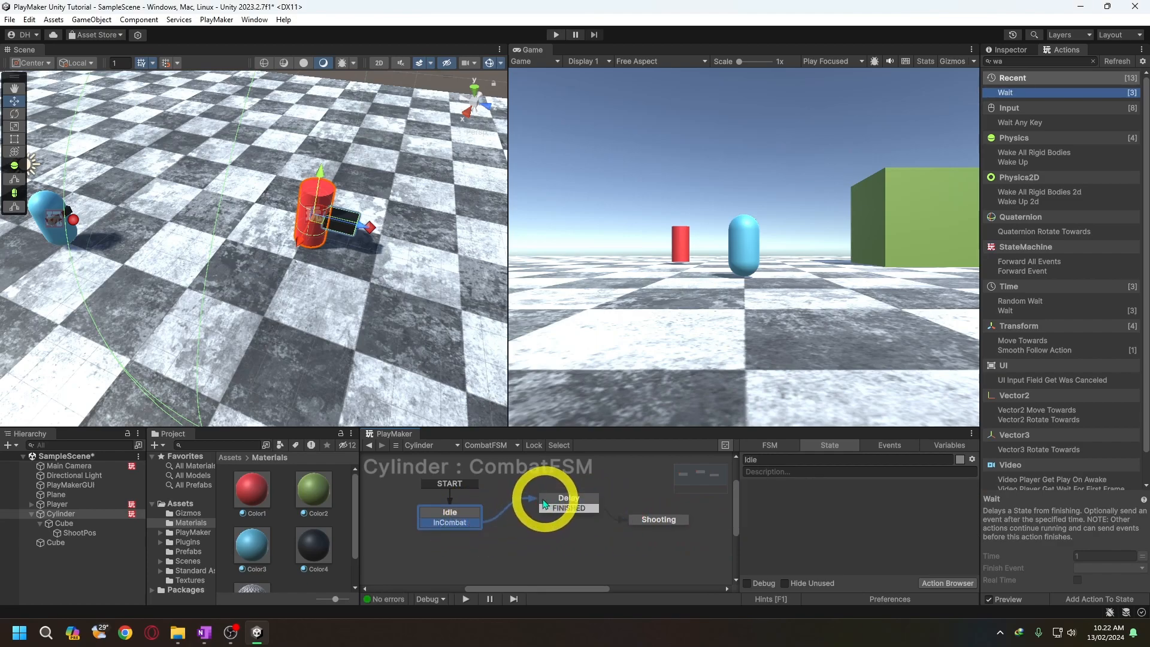
- Add a Create Object action to the Shooting state
left_click(674, 522)
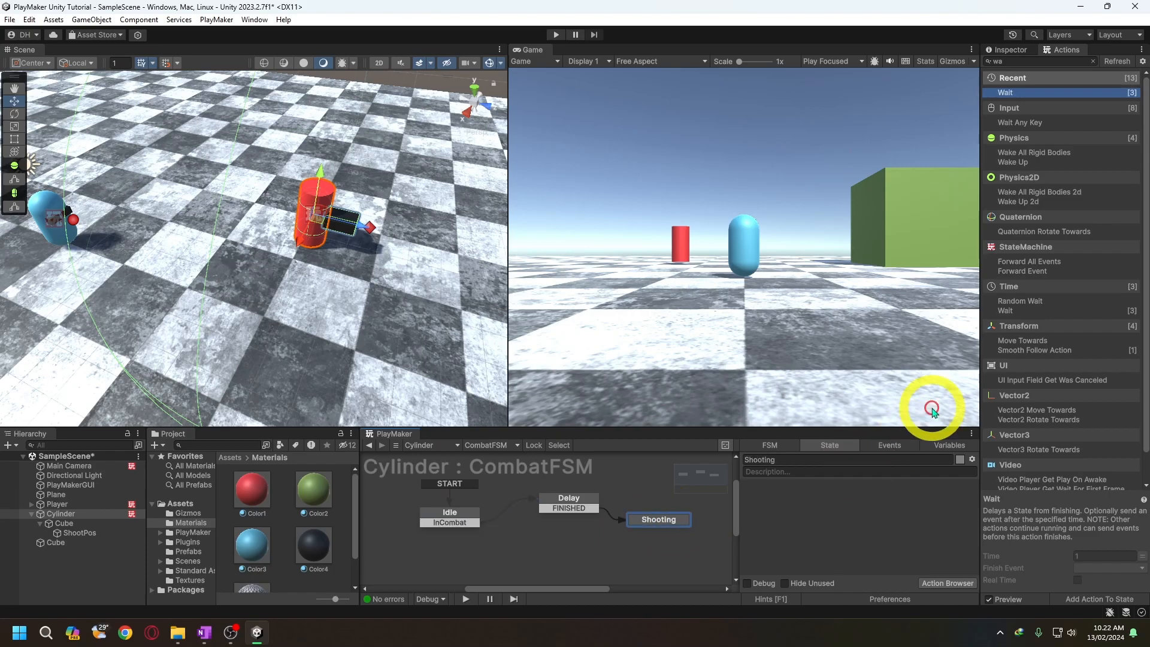
type("wac")
key("BackSpace")
key("BackSpace")
key("BackSpace")
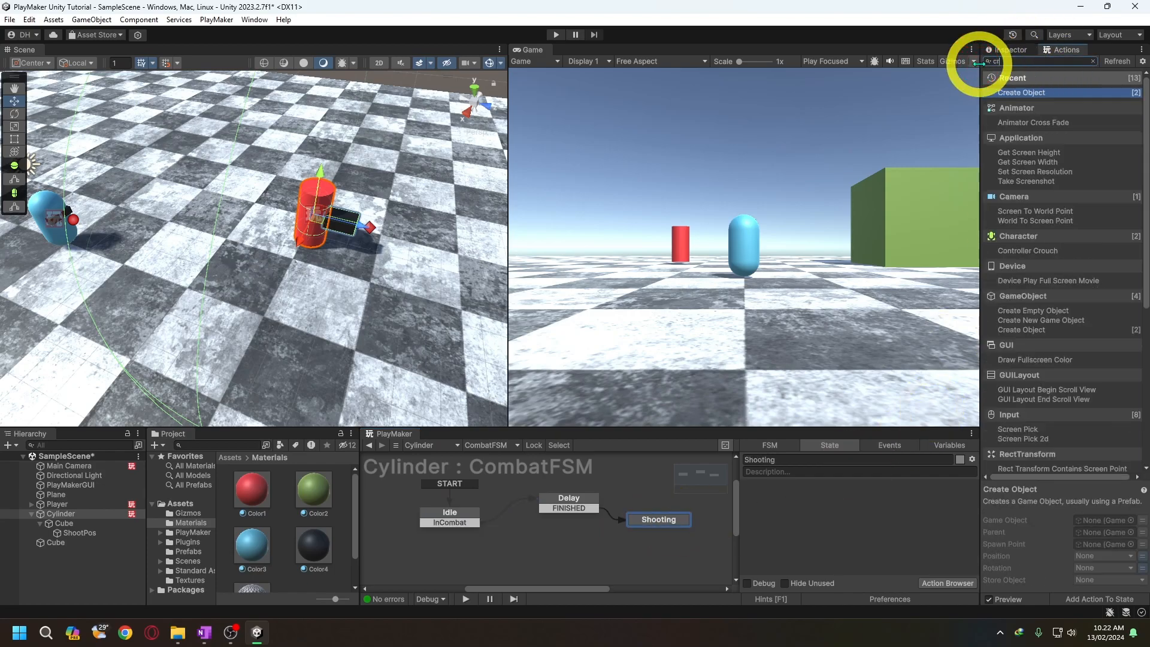
type("cre")
left_click_drag(868, 346, 811, 500)
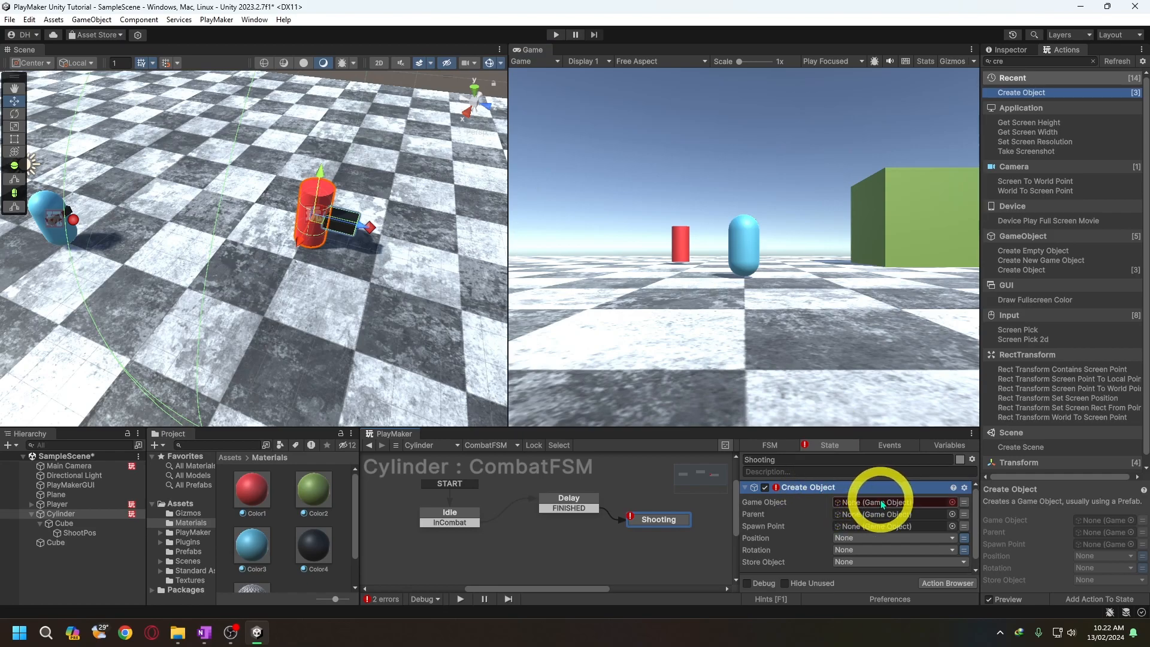
- Duplicate the Bullet prefab in the Prefabs folder, rename the copy BulletEnemy and open it for editing
left_click(189, 551)
left_click(244, 494)
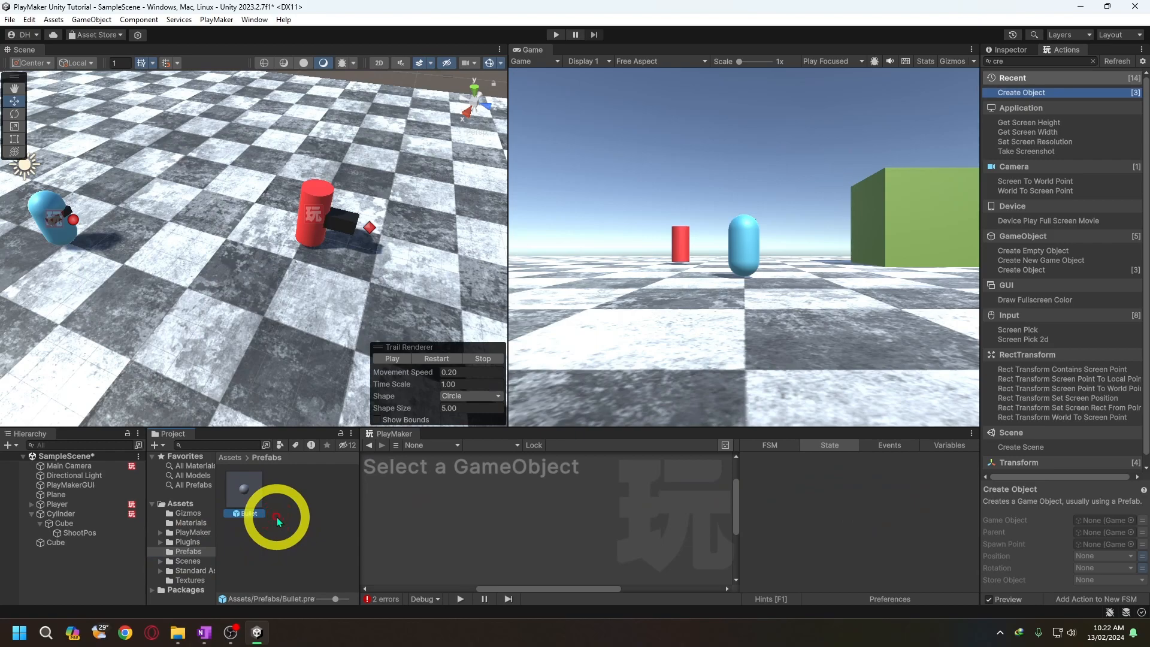
key("ctrl+c")
key("ctrl+v")
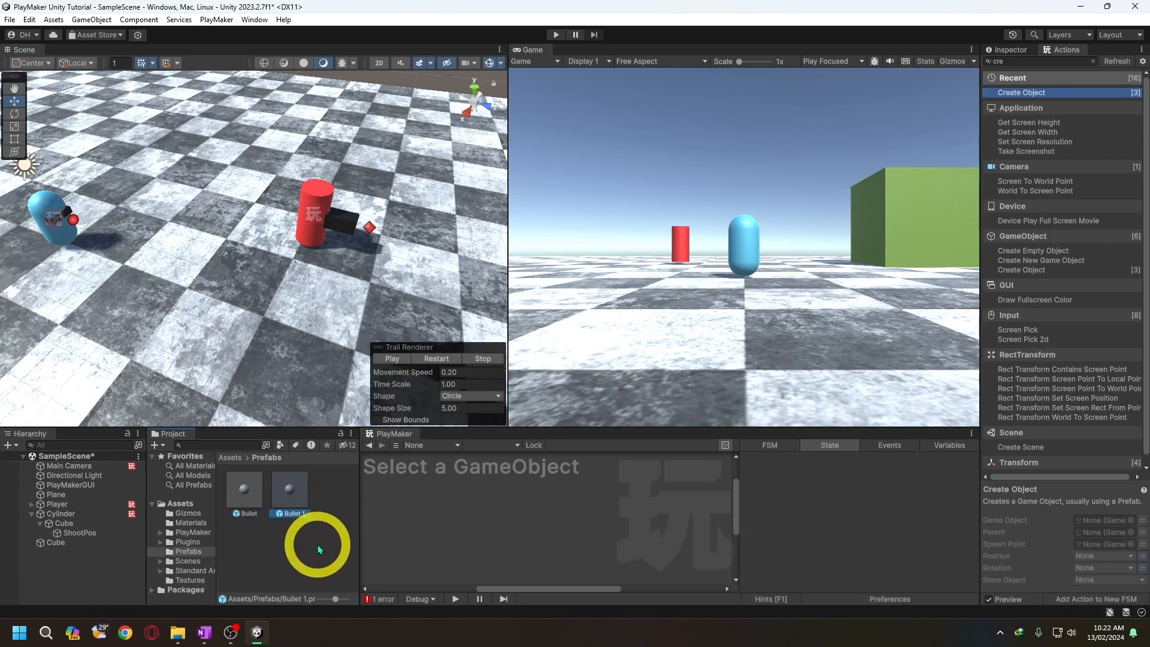
key("F2")
key("Right")
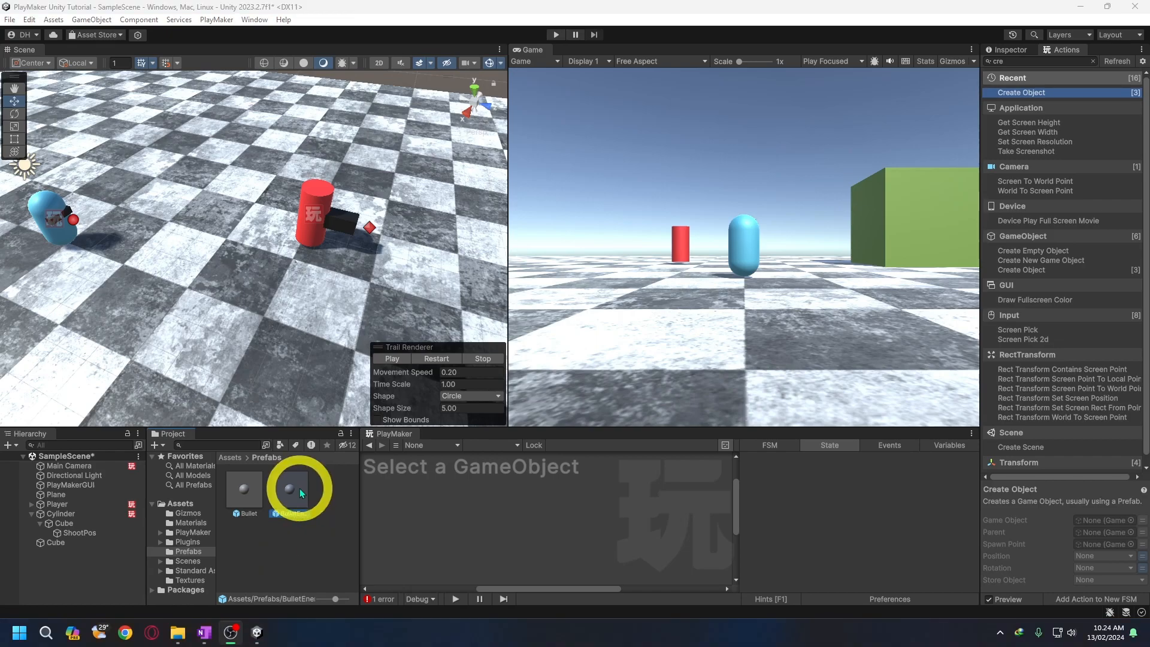
double_click(289, 488)
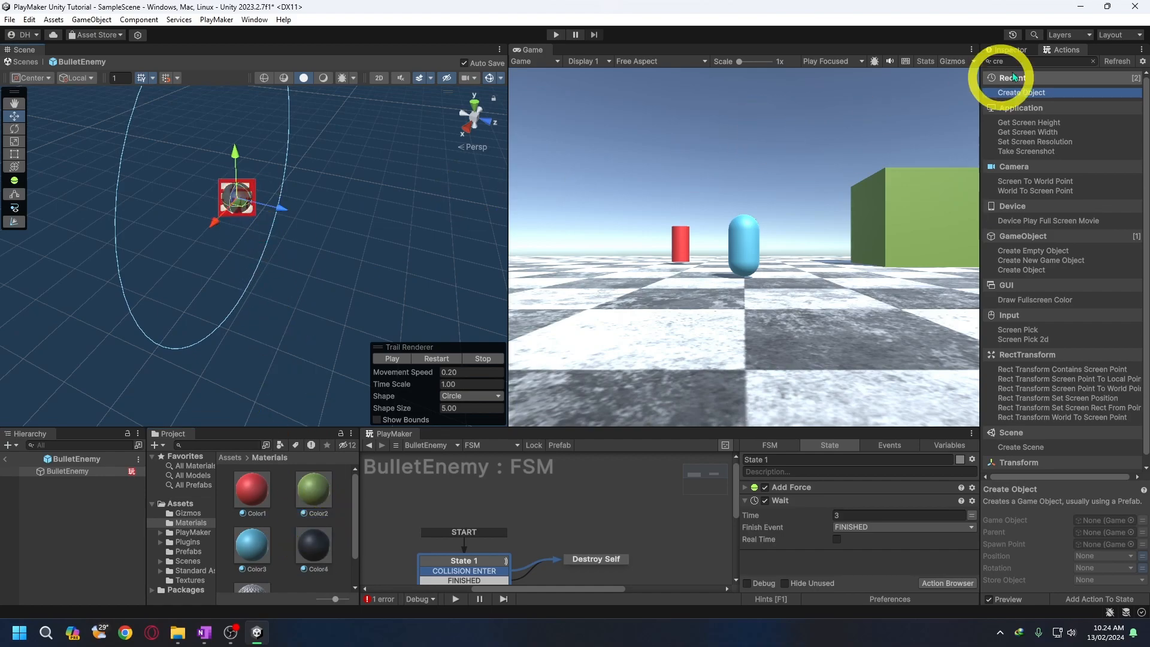
- Set the end colour key of BulletEnemy's Trail Renderer gradient to black
left_click(1009, 50)
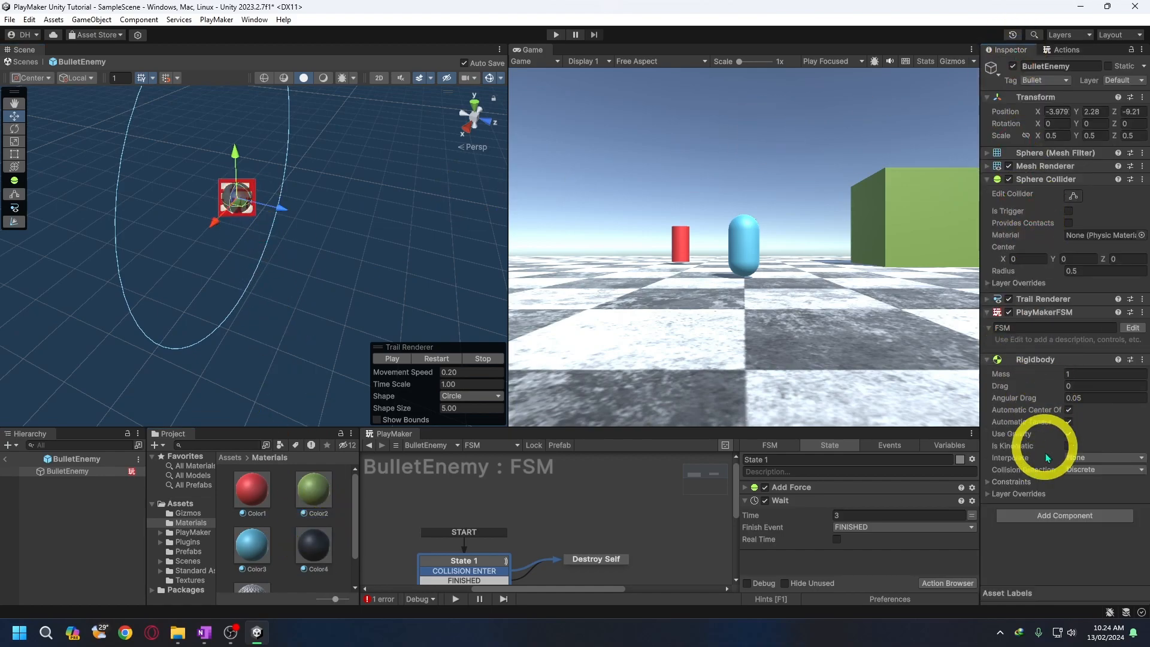
left_click(988, 299)
left_click(1084, 449)
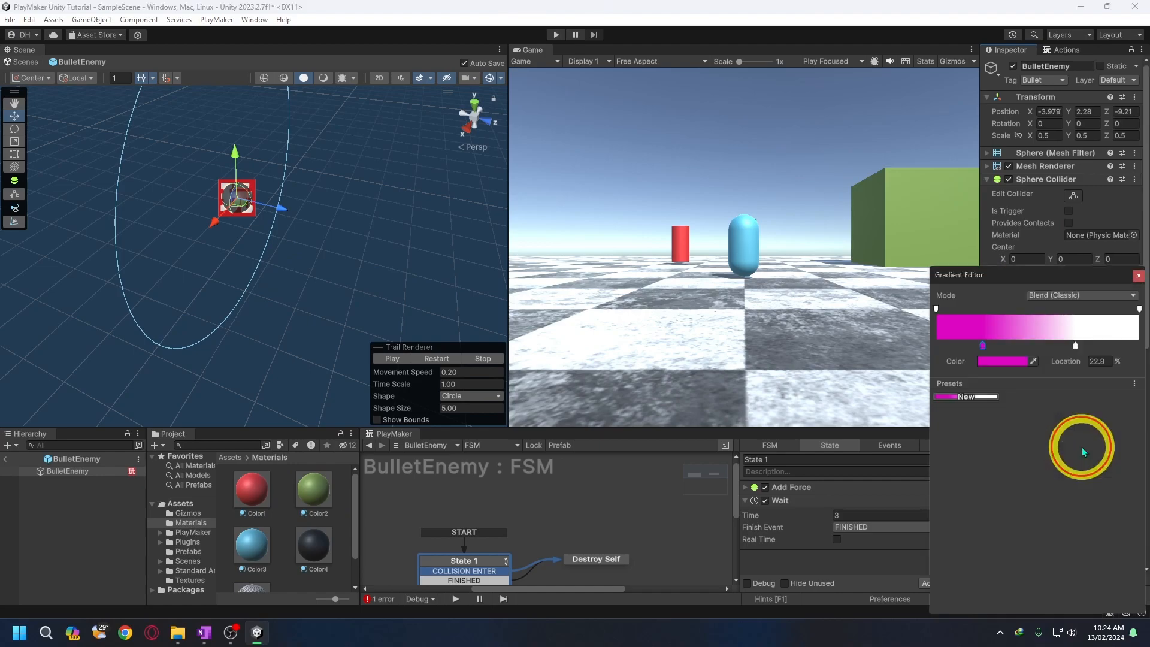
double_click(1075, 346)
left_click(1084, 465)
left_click(1137, 337)
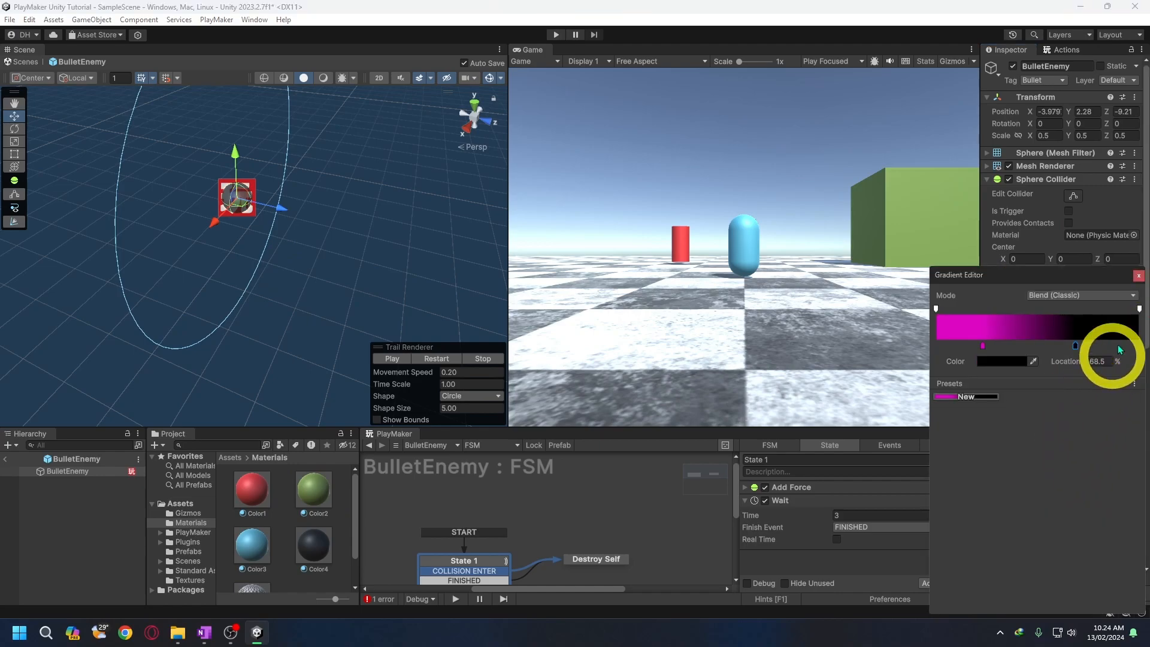
left_click(1139, 275)
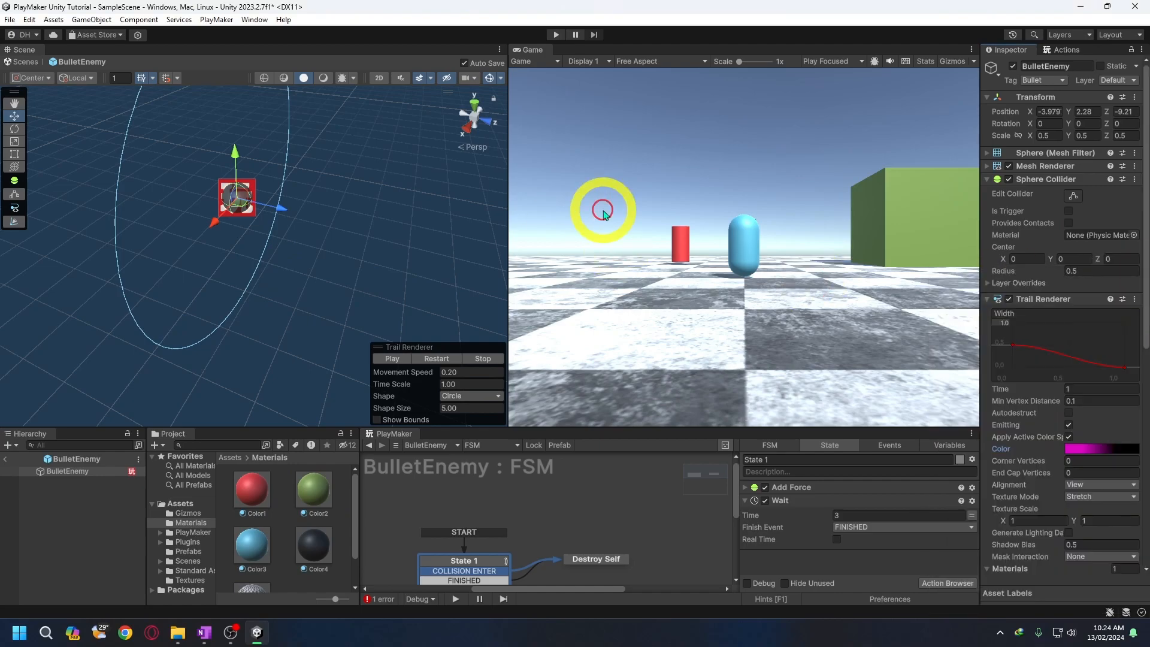
- Return to the scene and, in Cylinder's Shooting state, set Create Object's Game Object to the BulletEnemy prefab and its Spawn Point to ShootPos
left_click(30, 62)
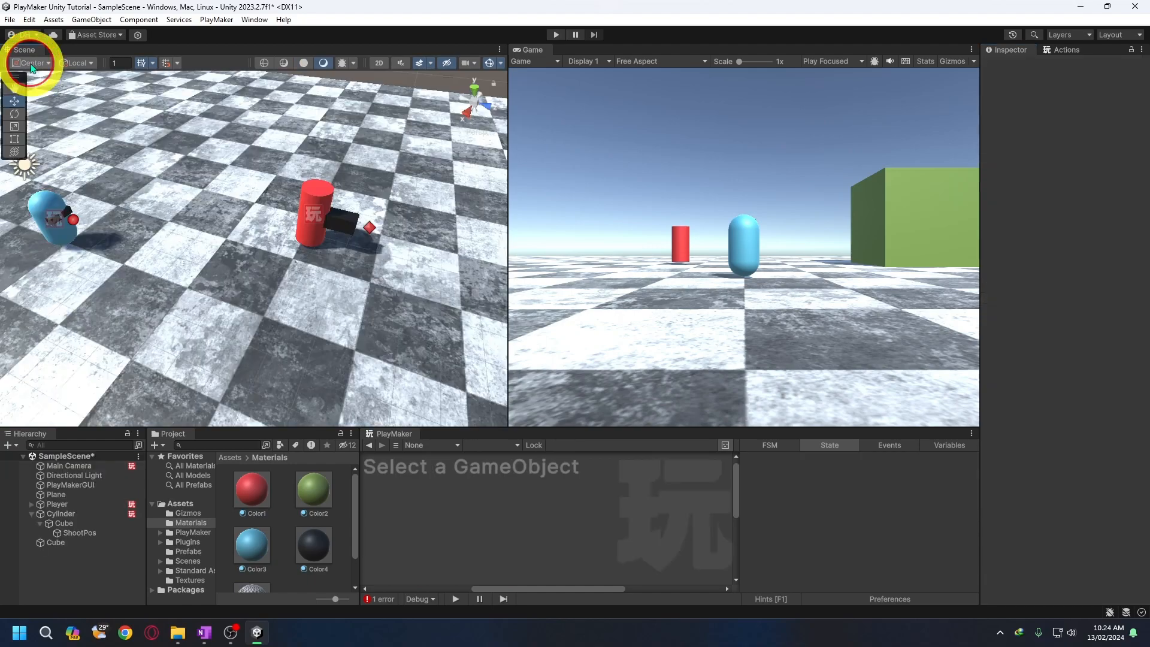
left_click(84, 514)
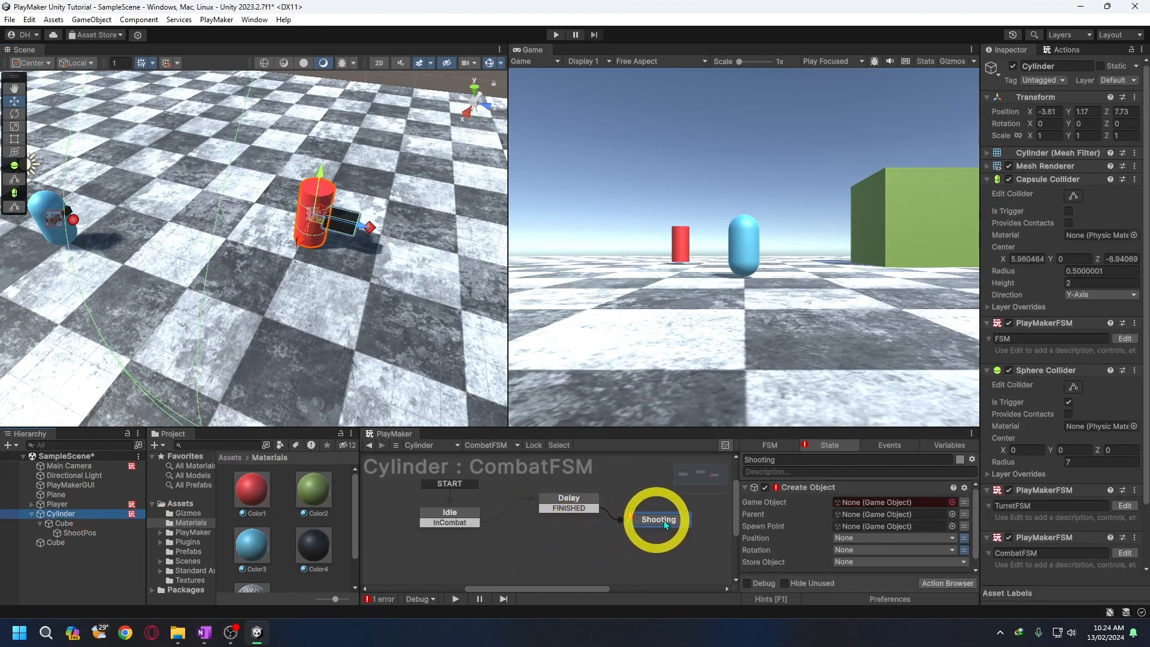
left_click(188, 551)
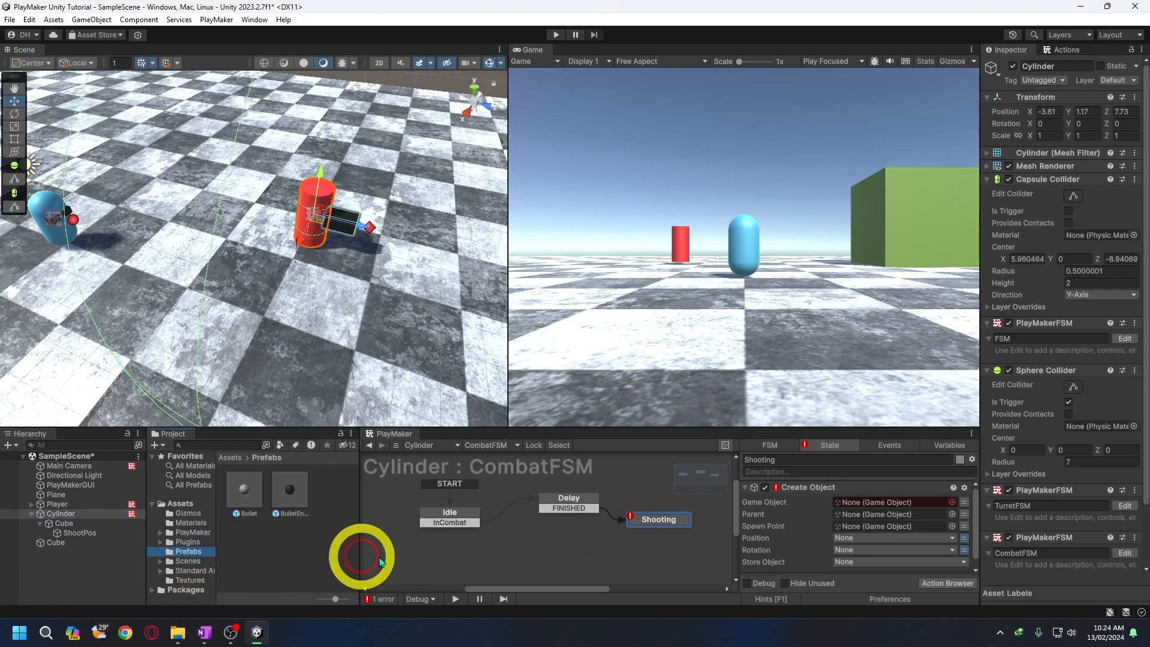
mouse_move(288, 494)
left_mouse_down()
mouse_move(857, 515)
mouse_move(862, 501)
left_mouse_up()
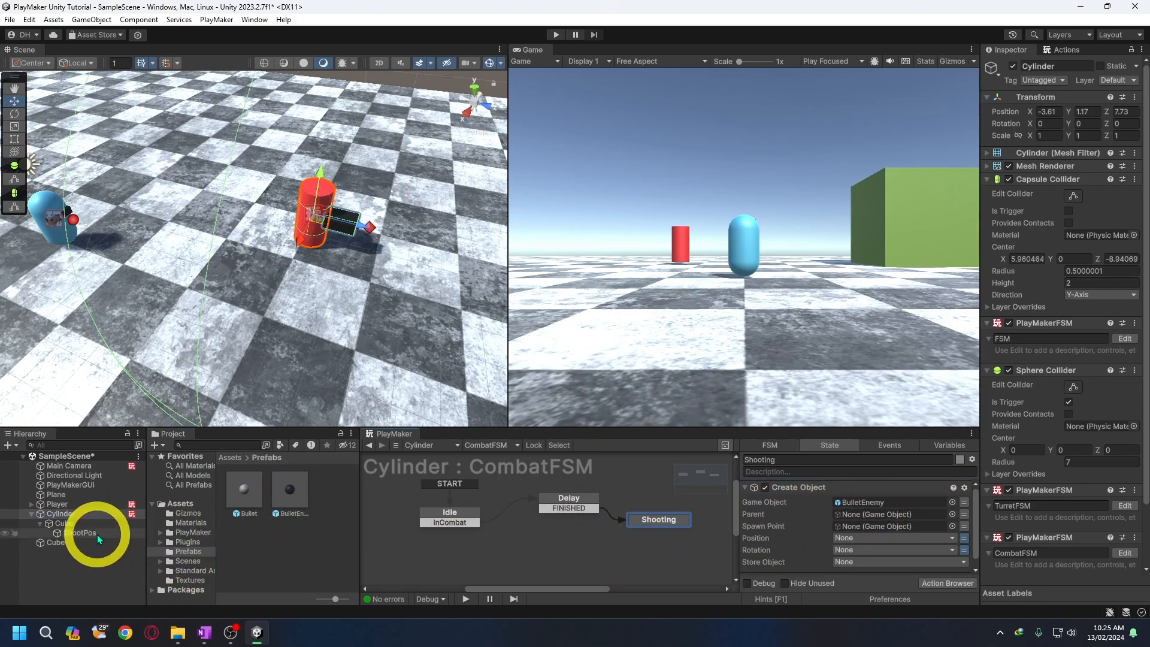
left_click_drag(97, 534, 864, 528)
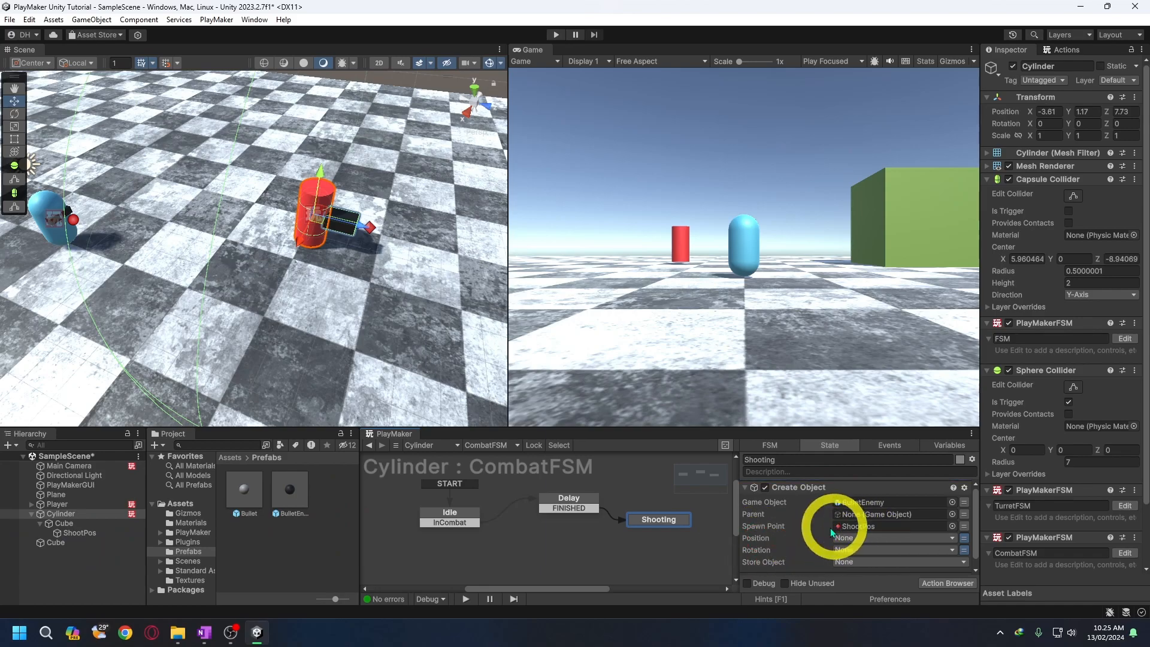
scroll(829, 528, "down", 1)
- Add a FINISHED transition to the Shooting state and link it back to Delay
right_click(673, 523)
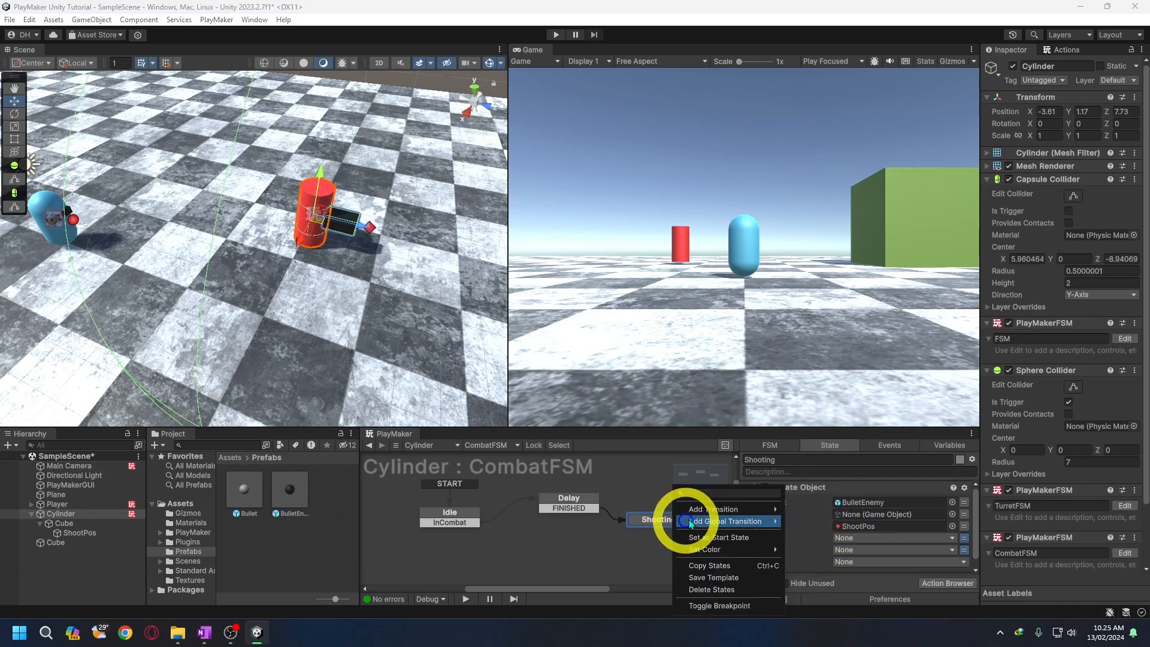
mouse_move(698, 506)
left_click(800, 537)
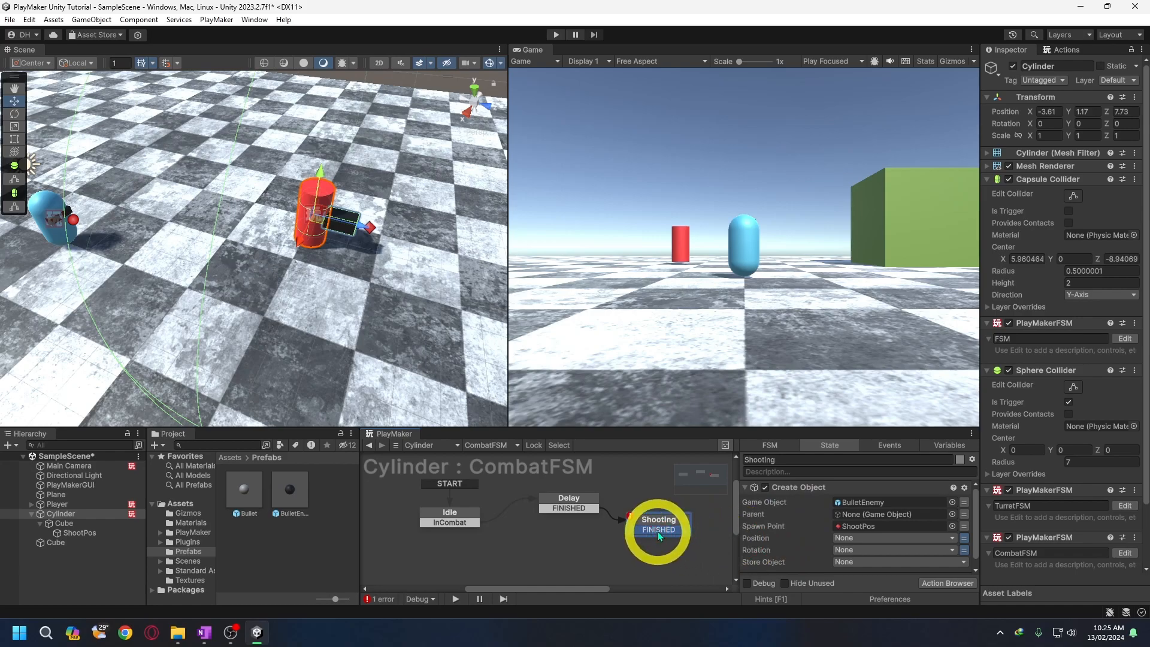
left_click_drag(658, 531, 554, 498)
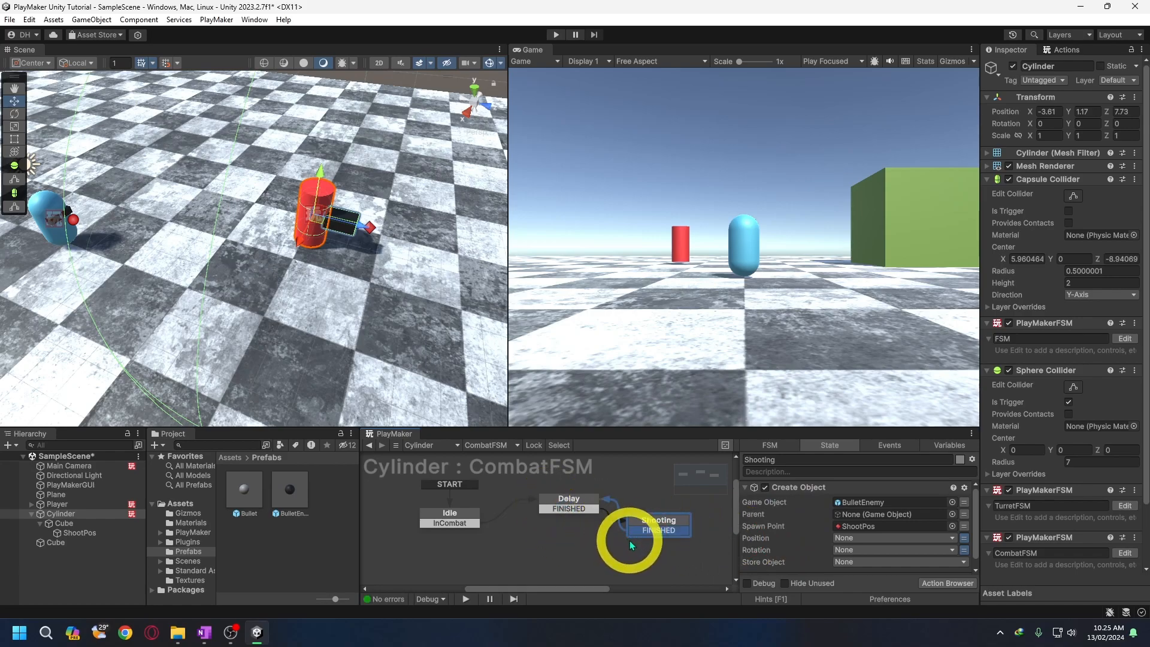
- Add an OutCombat transition to the Delay state and link it to Idle
left_click(579, 501)
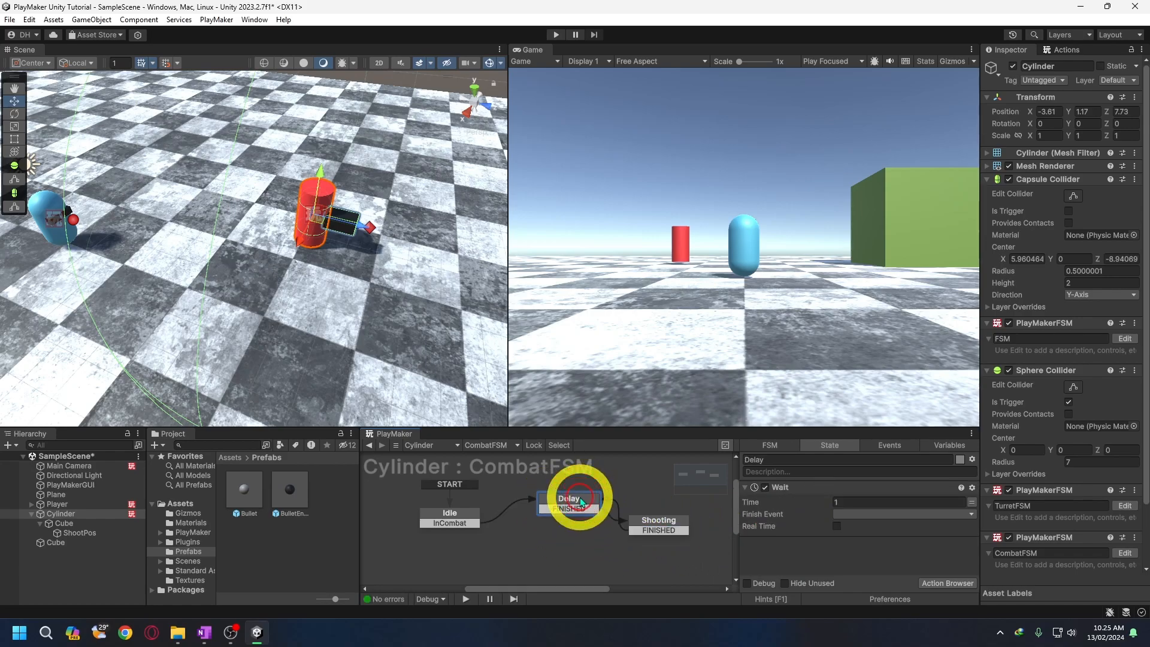
right_click(580, 501)
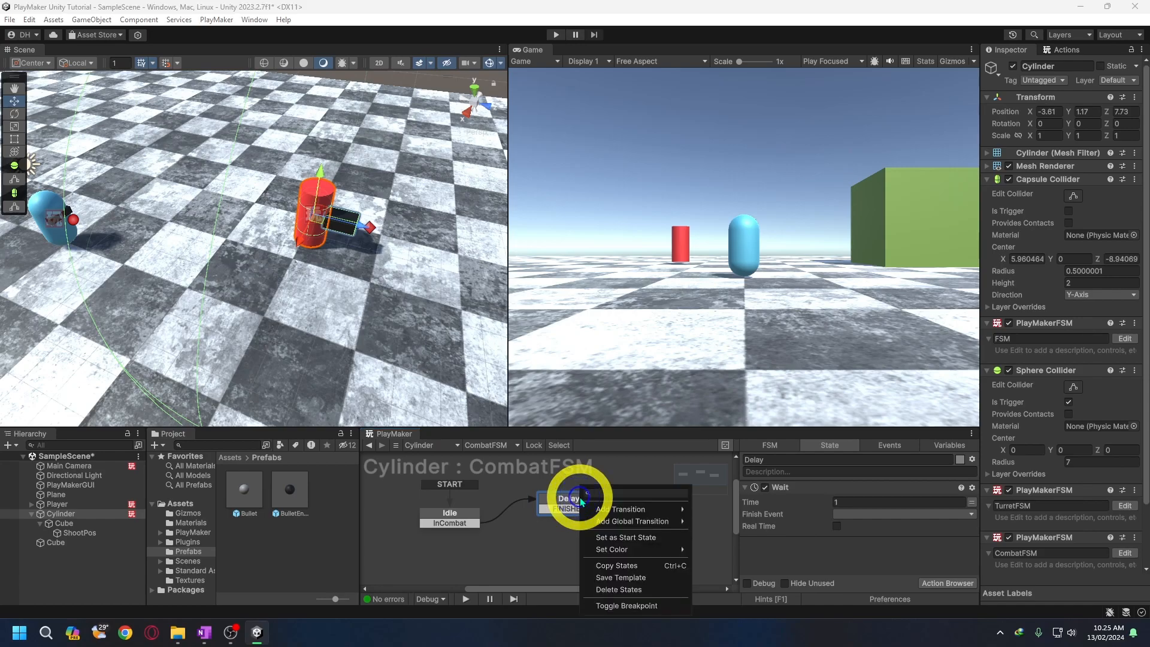
mouse_move(605, 509)
left_click(721, 512)
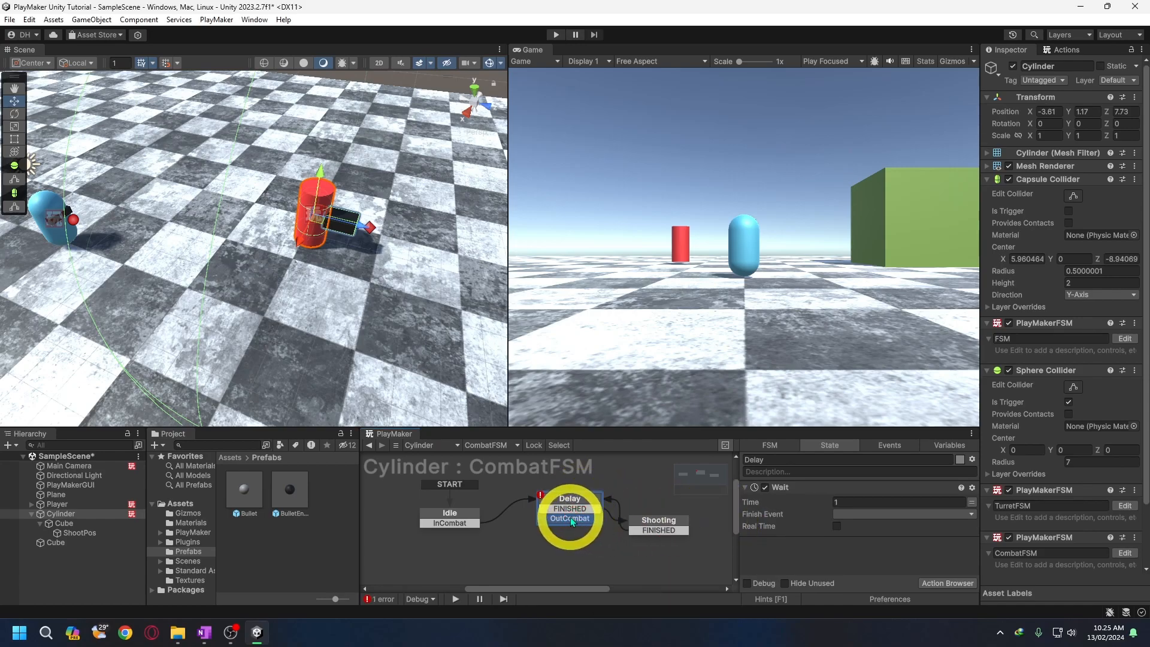
left_click_drag(568, 518, 455, 516)
- Give the Shooting state an OutCombat transition linked to Idle
left_click(633, 528)
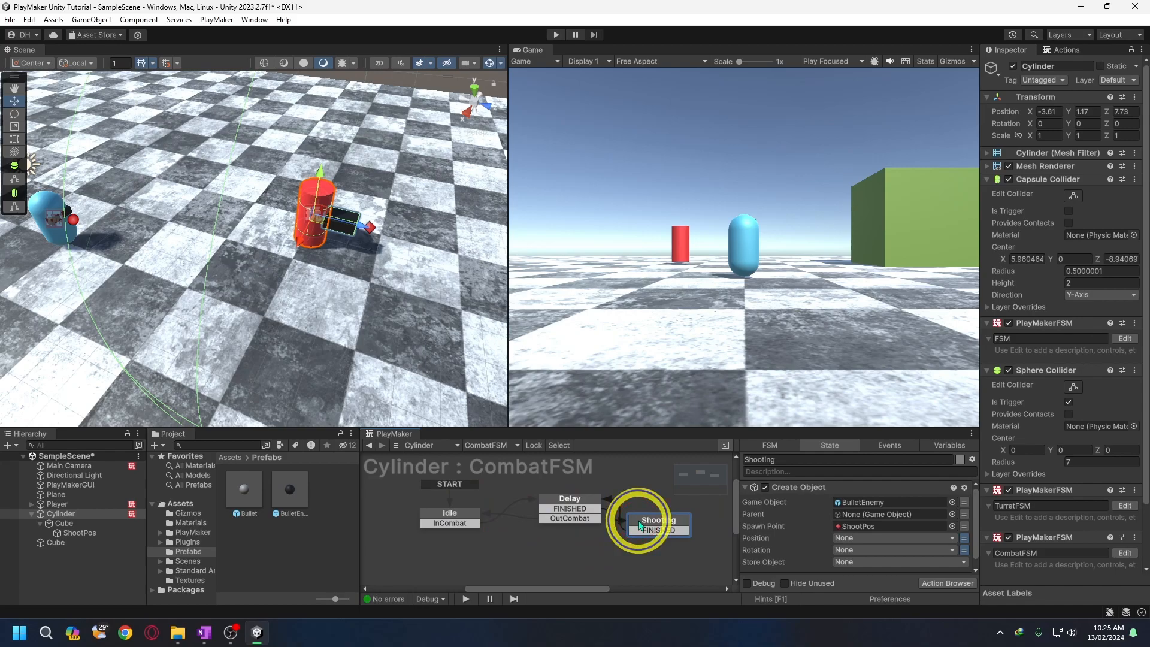
right_click(632, 529)
mouse_move(674, 510)
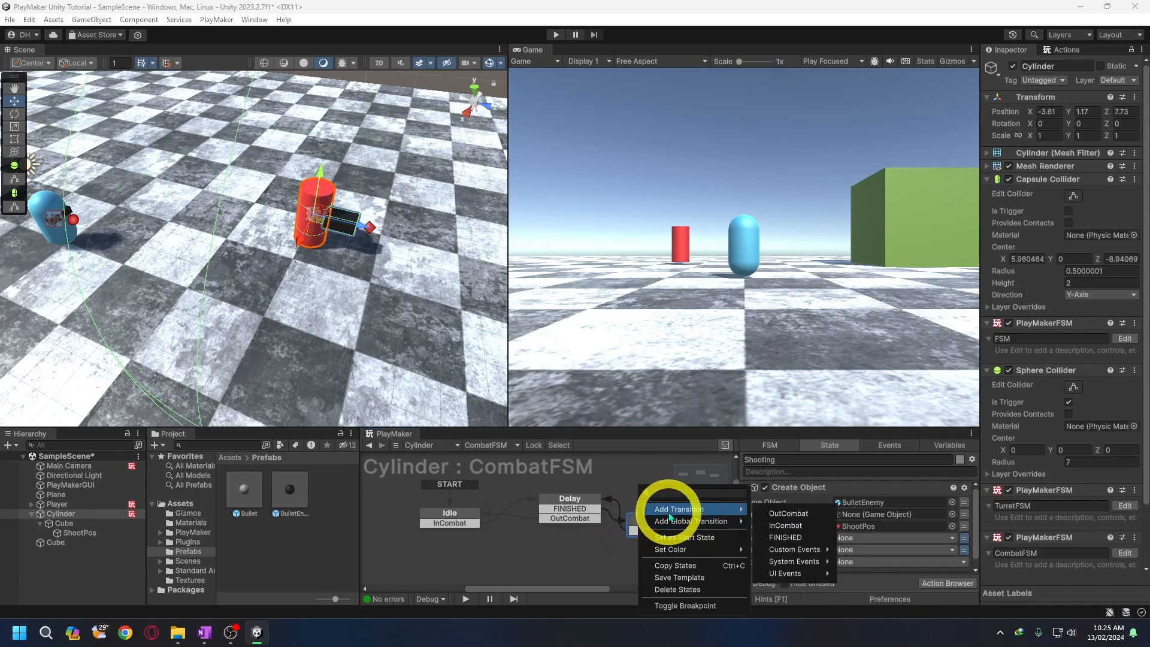
left_click(786, 513)
left_click_drag(645, 541, 470, 516)
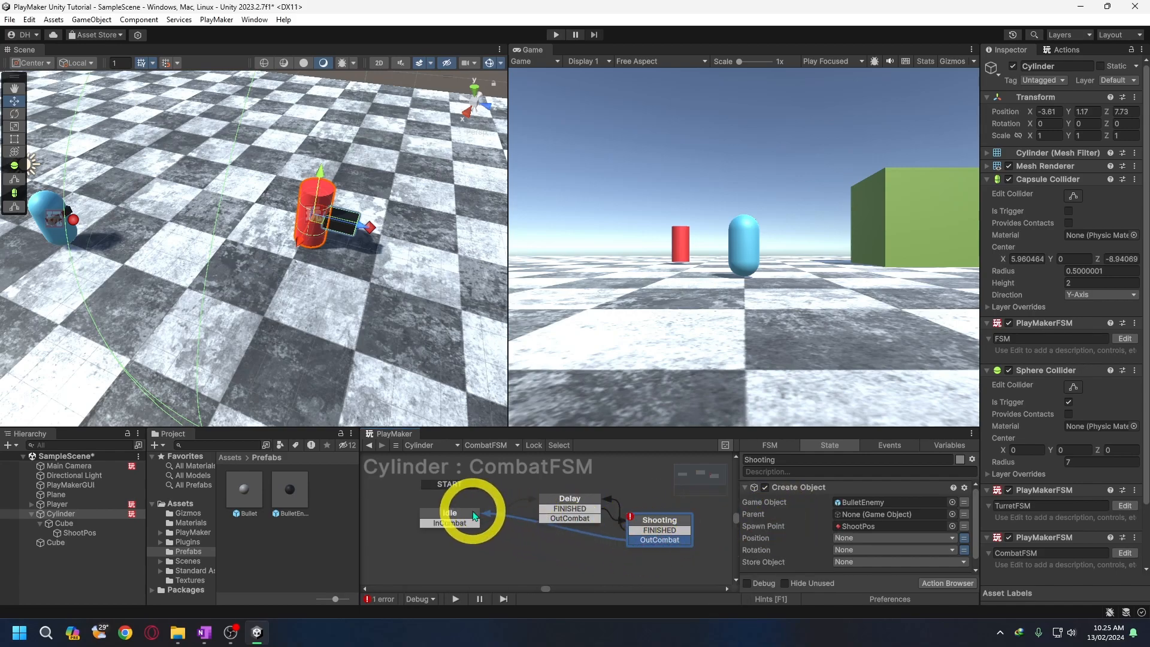
left_click(587, 519)
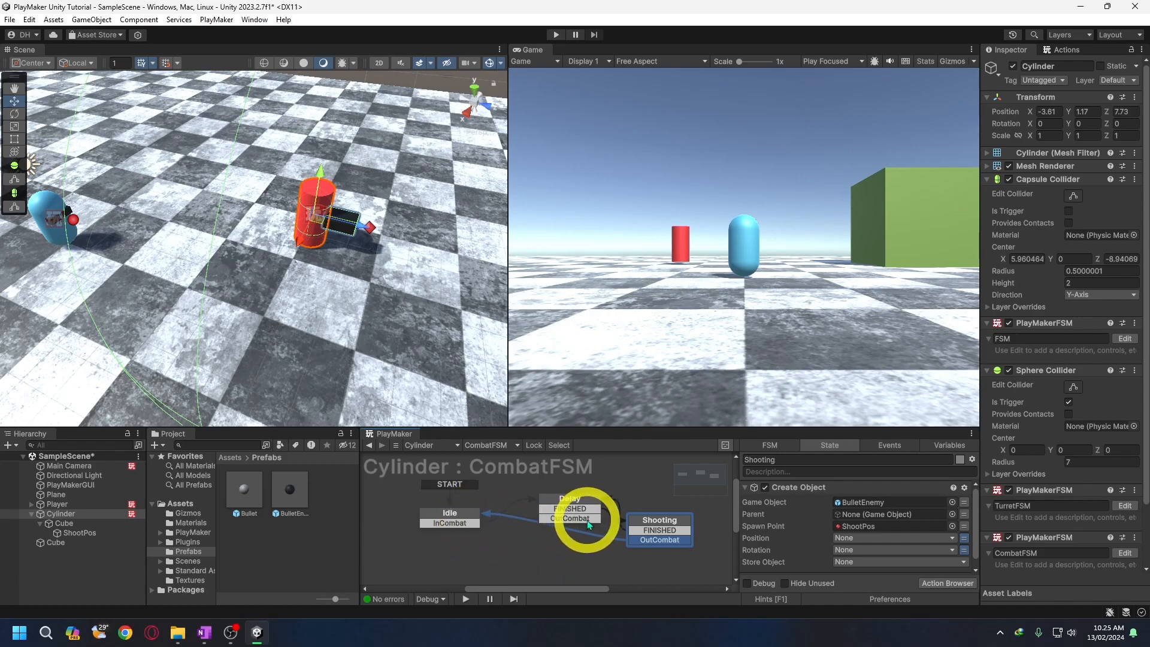
- Switch to TurretFSM and add a Send Event action below Trigger Event in the CheckPlayer state
left_click(505, 446)
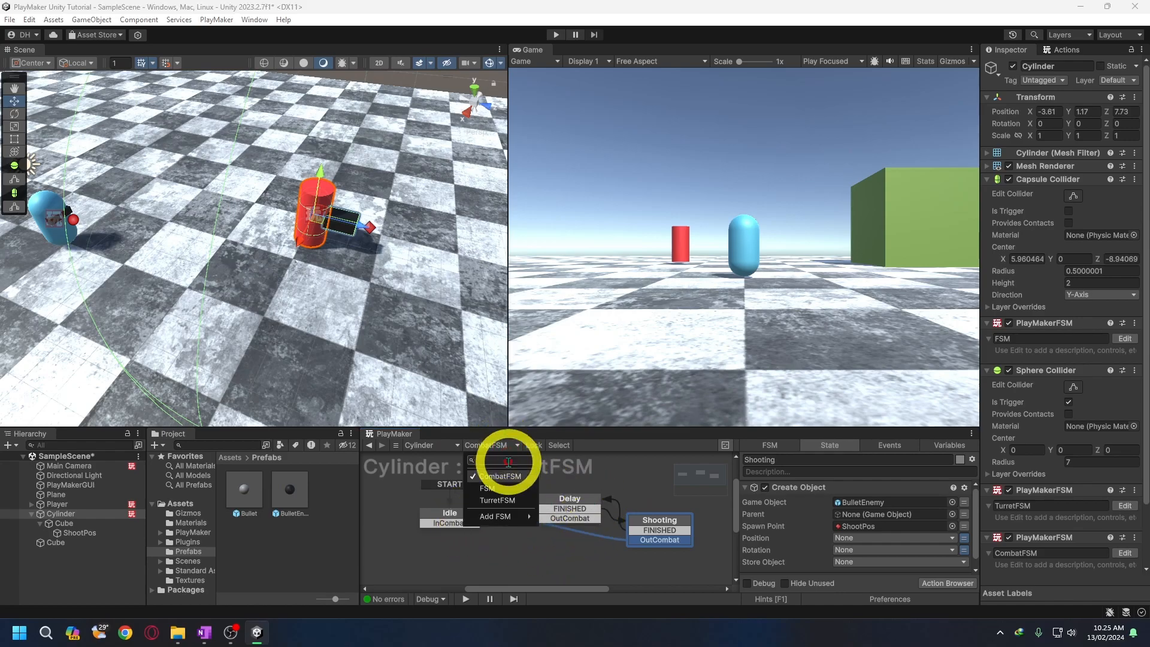
left_click(507, 500)
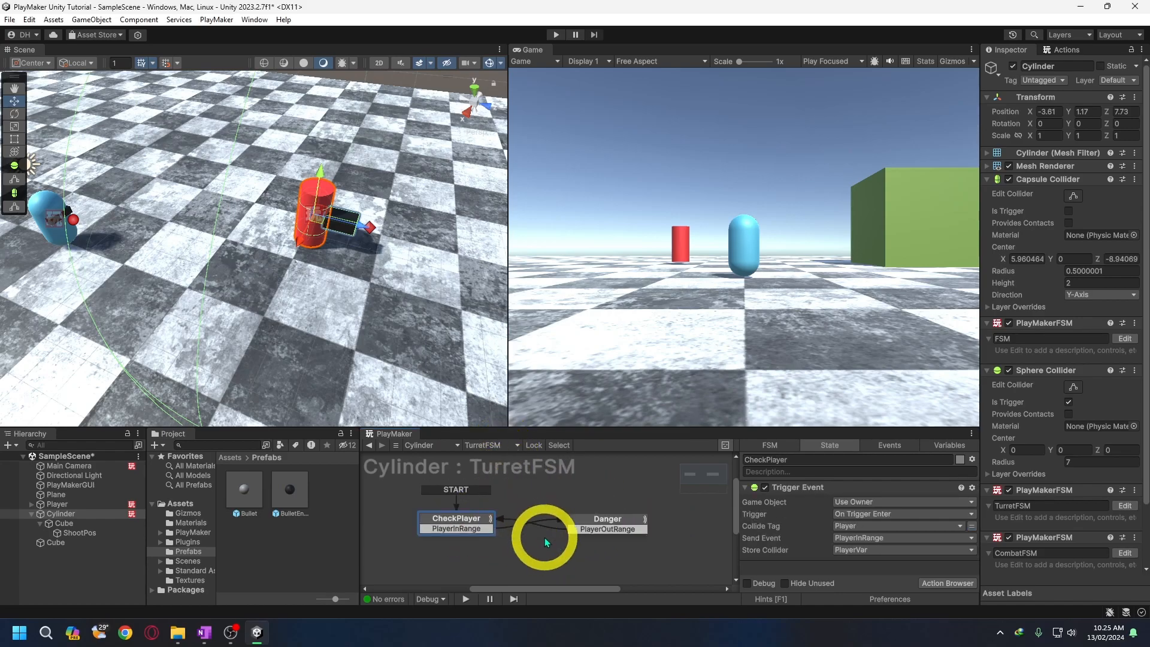
left_click(1061, 50)
type("send")
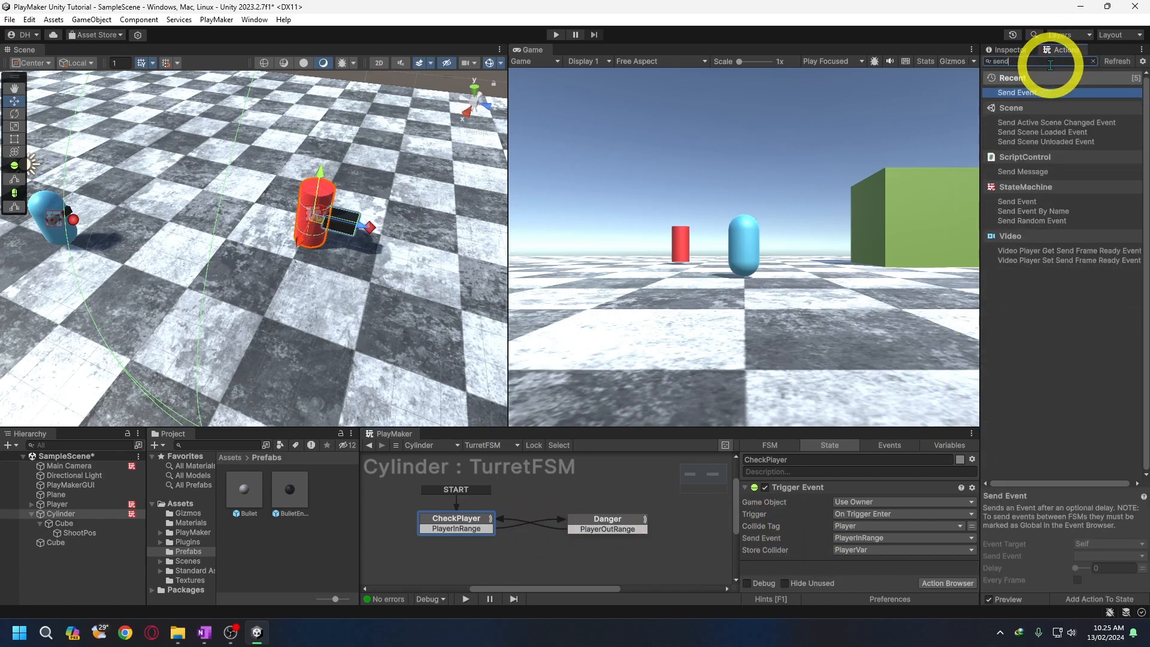
left_click_drag(1016, 201, 784, 565)
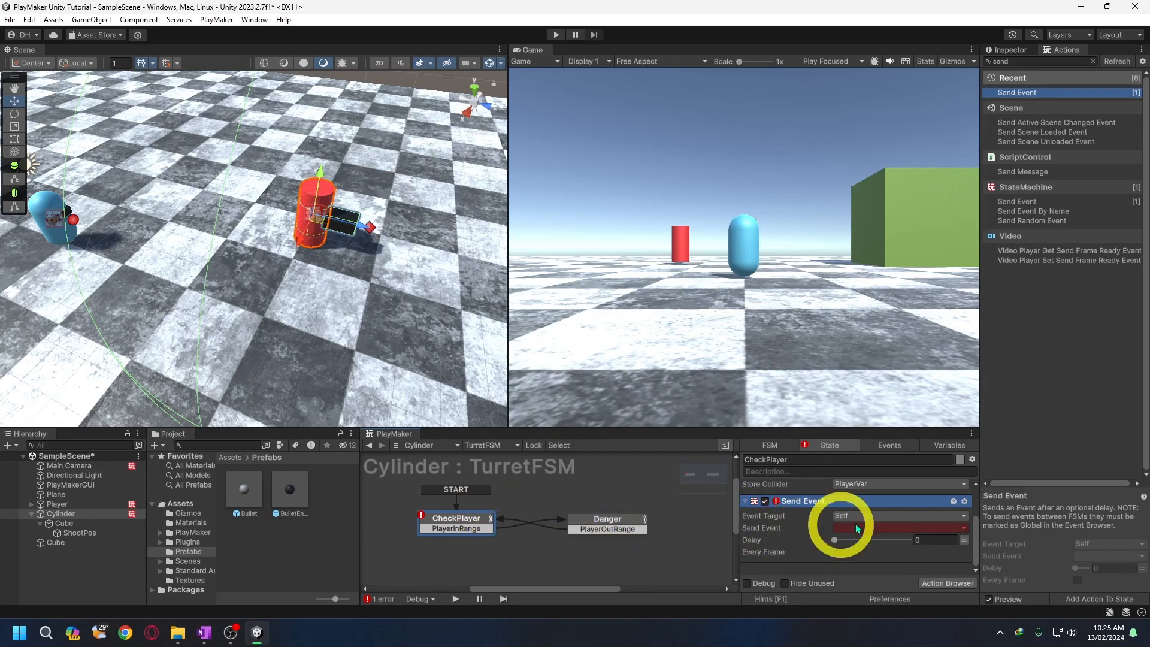
- Set the Send Event action's Event Target to Game Object FSM and its FSM Name to CombatFSM
left_click(886, 512)
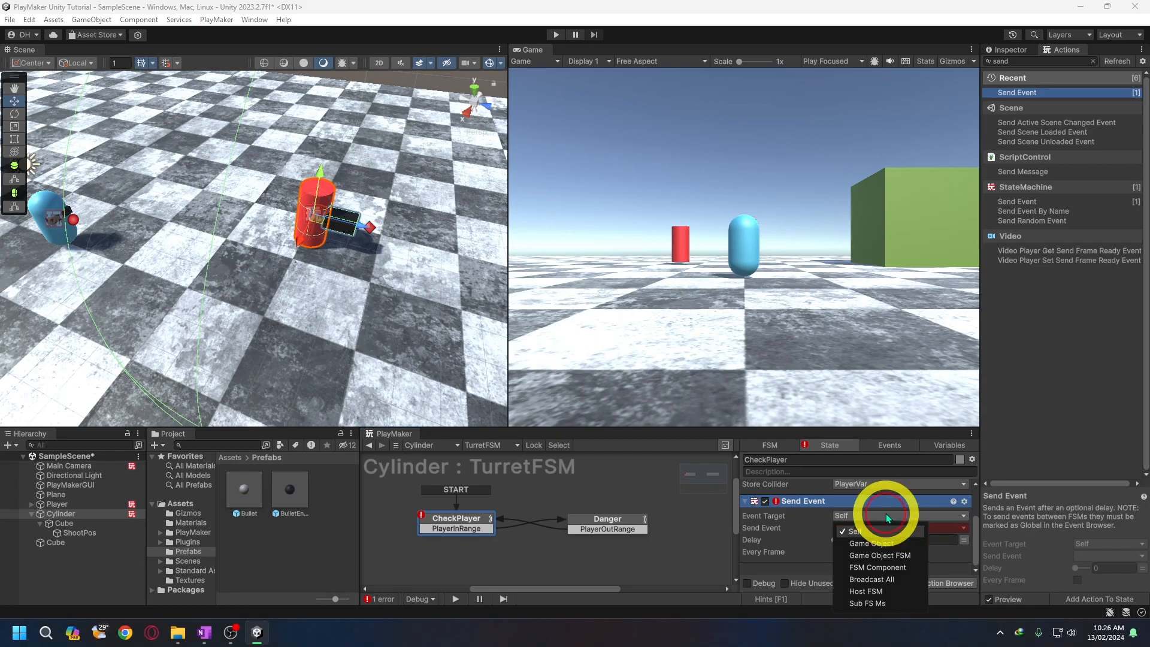
left_click(897, 552)
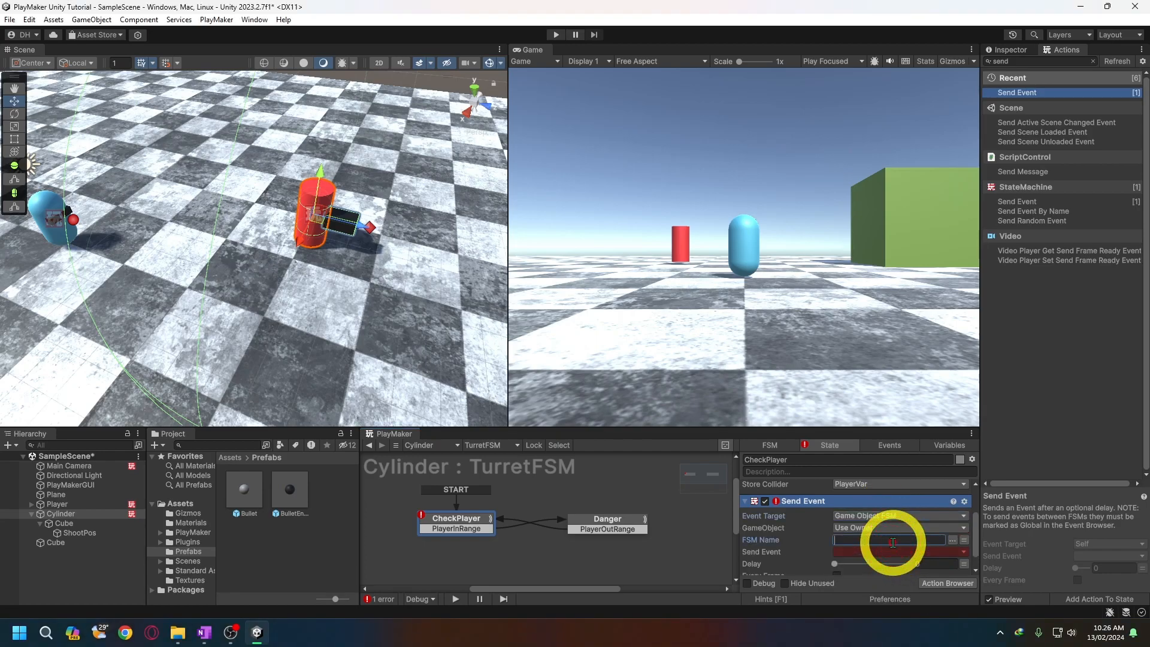
left_click(508, 445)
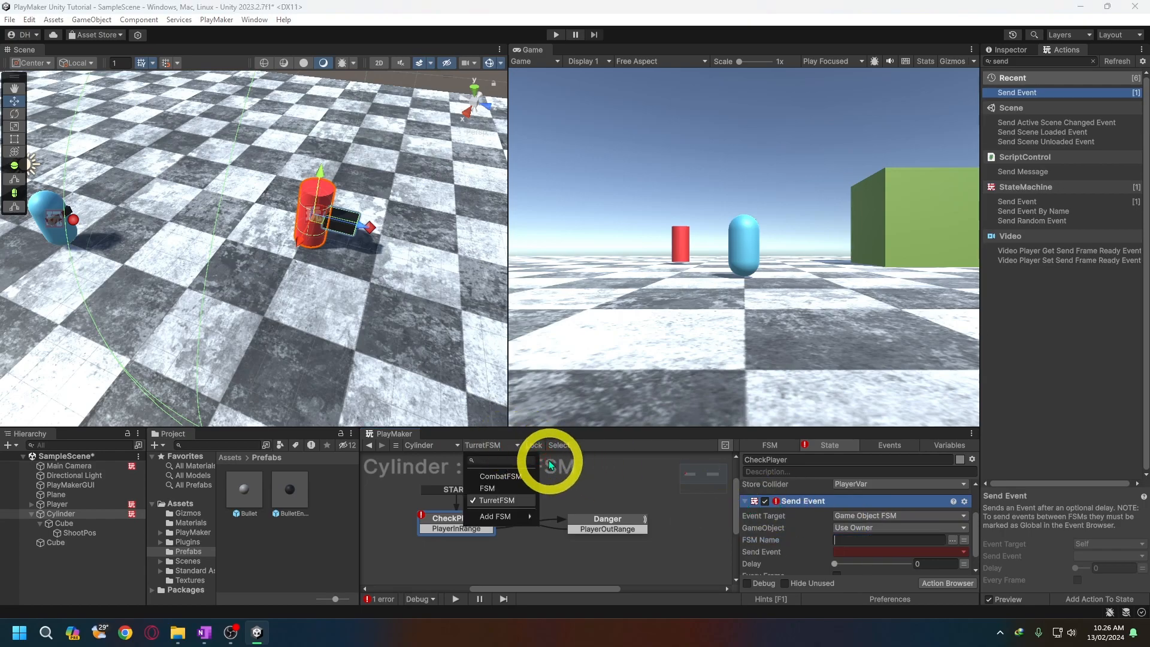
left_click(838, 538)
type("C")
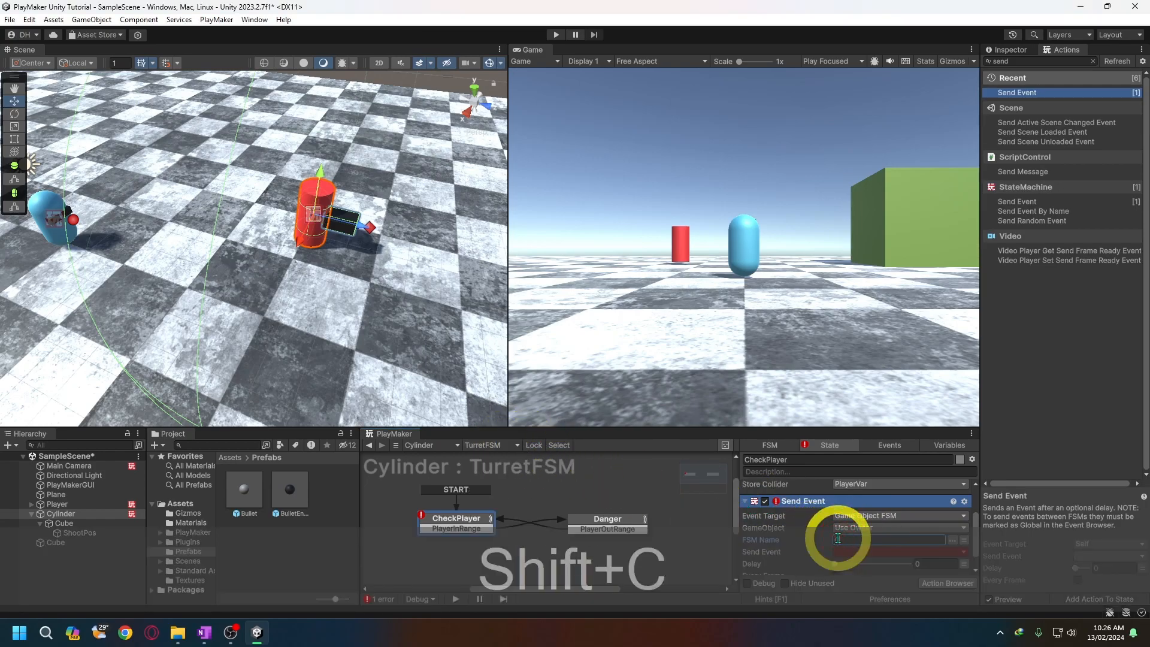
type("ombatFSM")
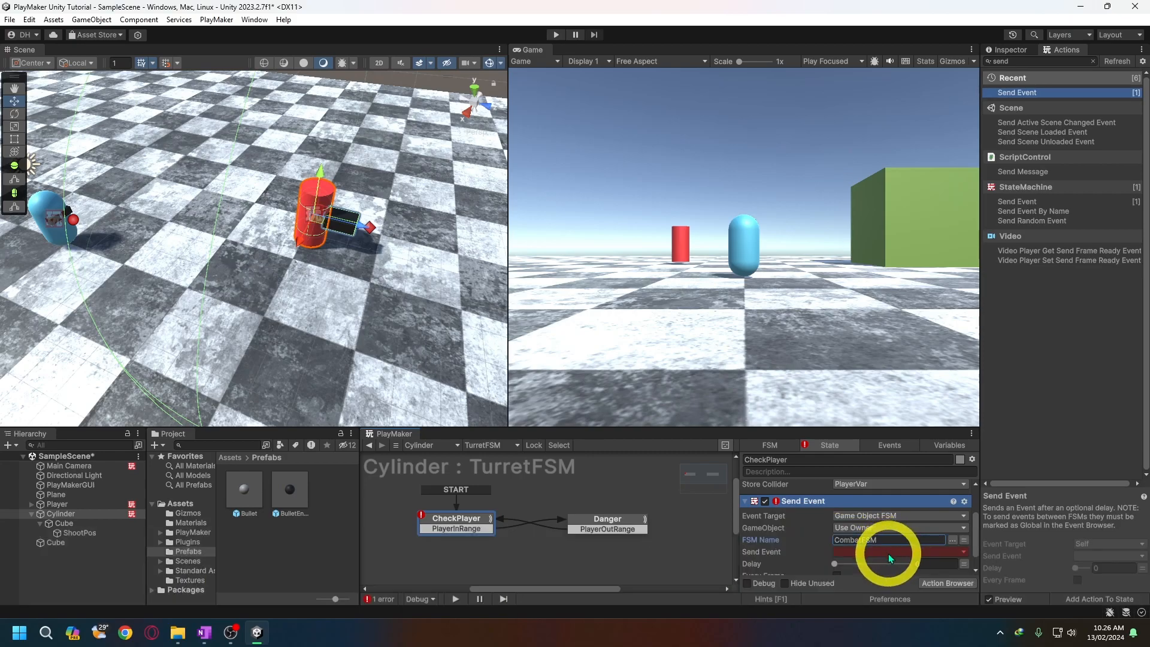
left_click(888, 551)
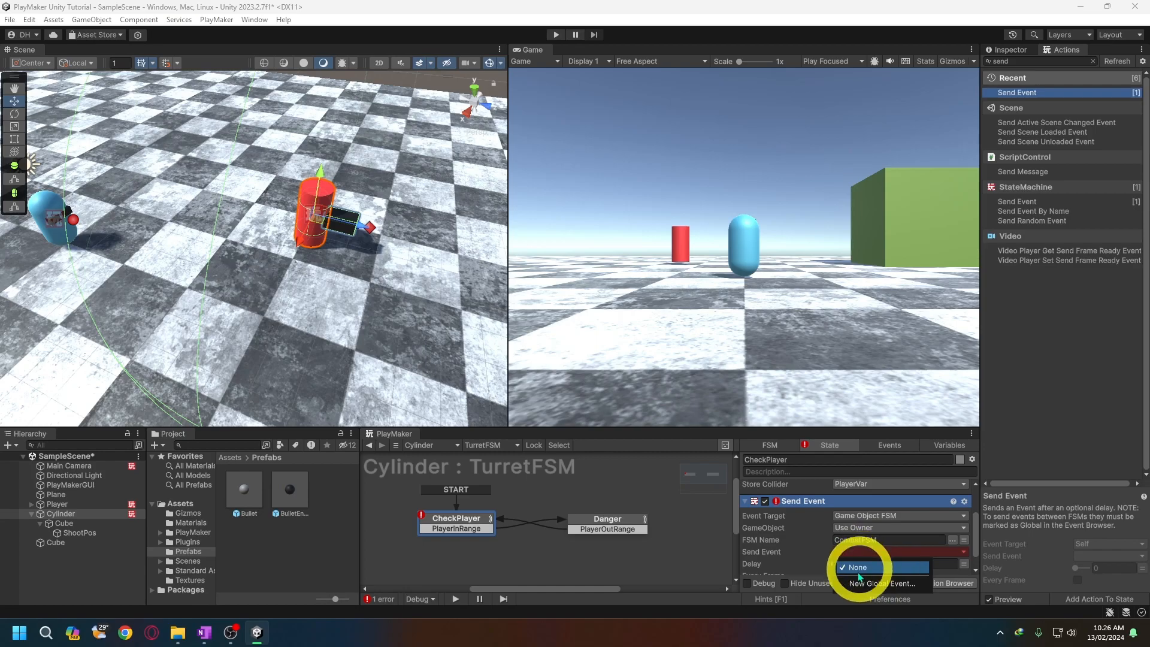
left_click(875, 554)
left_click(875, 552)
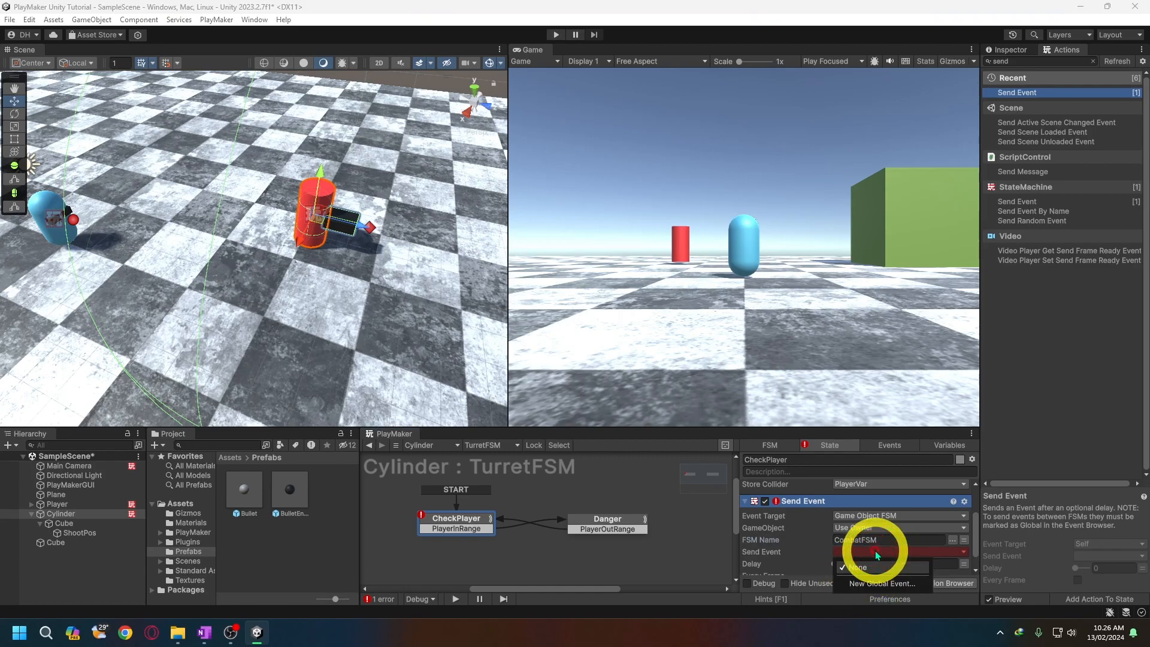
- Switch to CombatFSM and mark its InCombat and OutCombat events as global
left_click(506, 445)
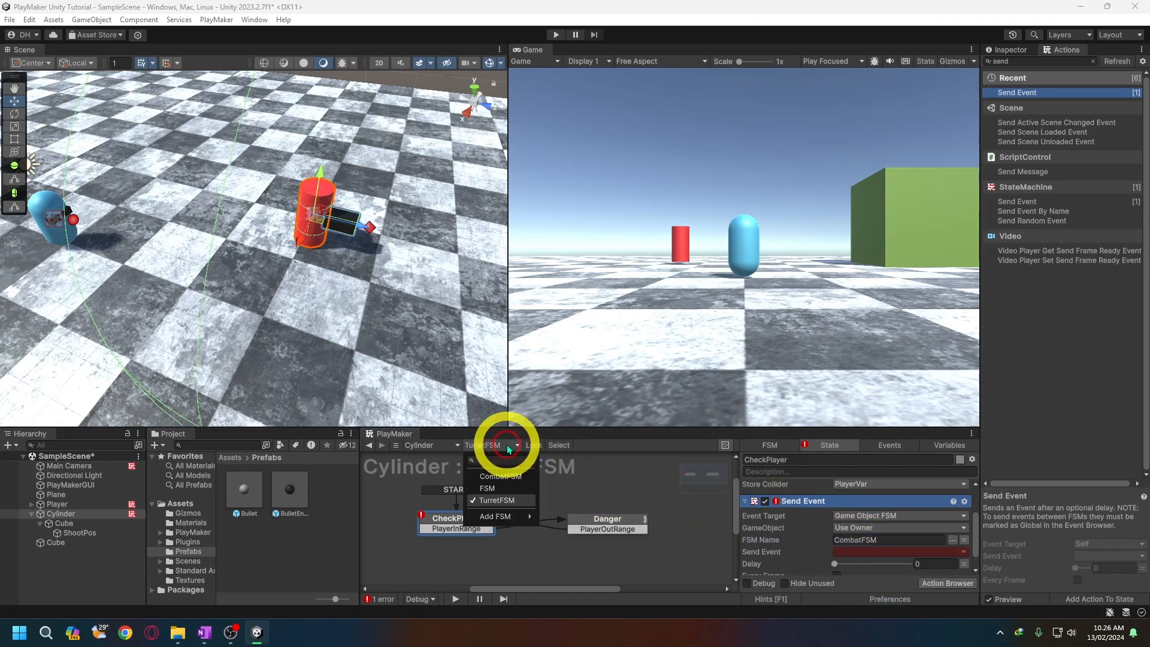
left_click(504, 477)
left_click(887, 446)
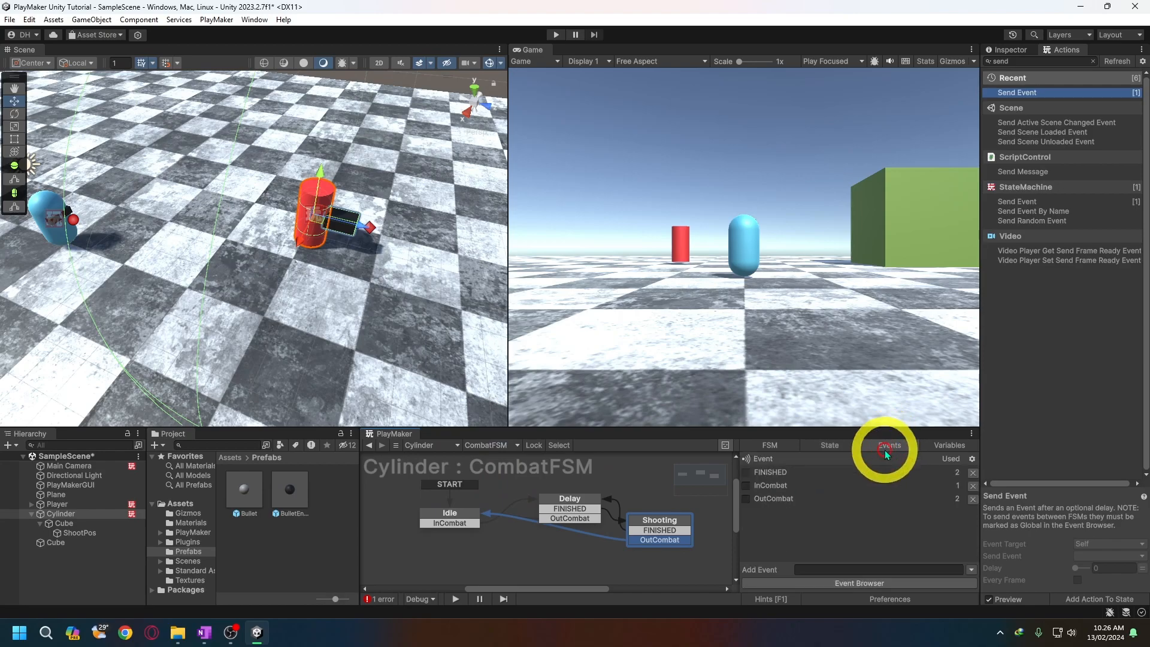
left_click(746, 486)
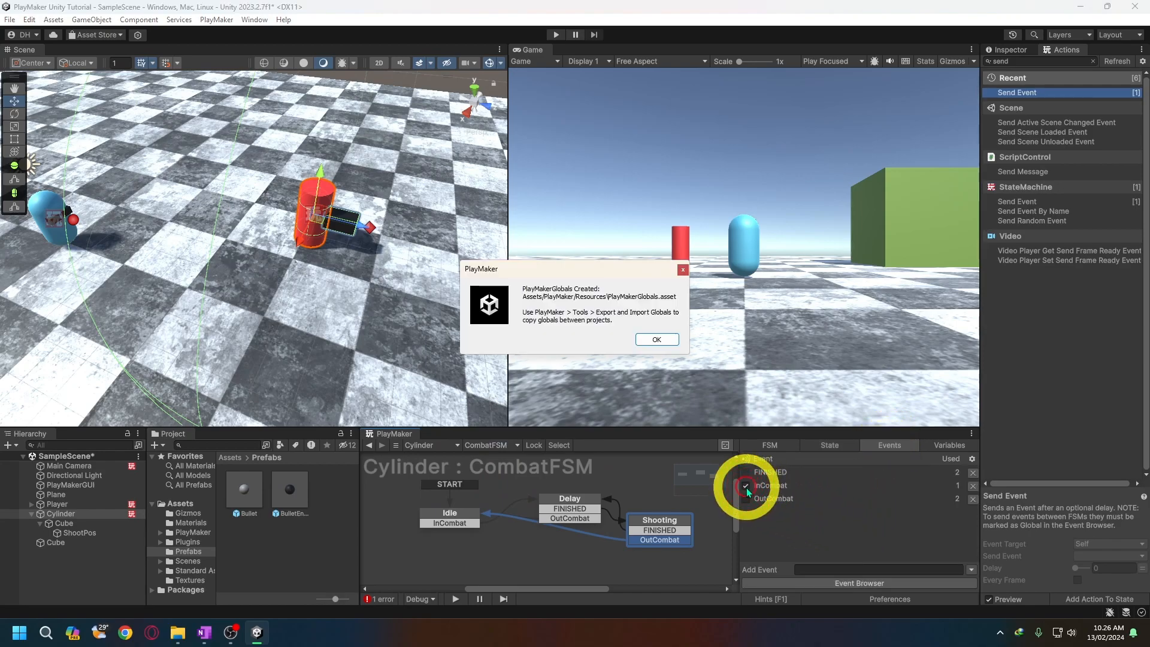
left_click(653, 340)
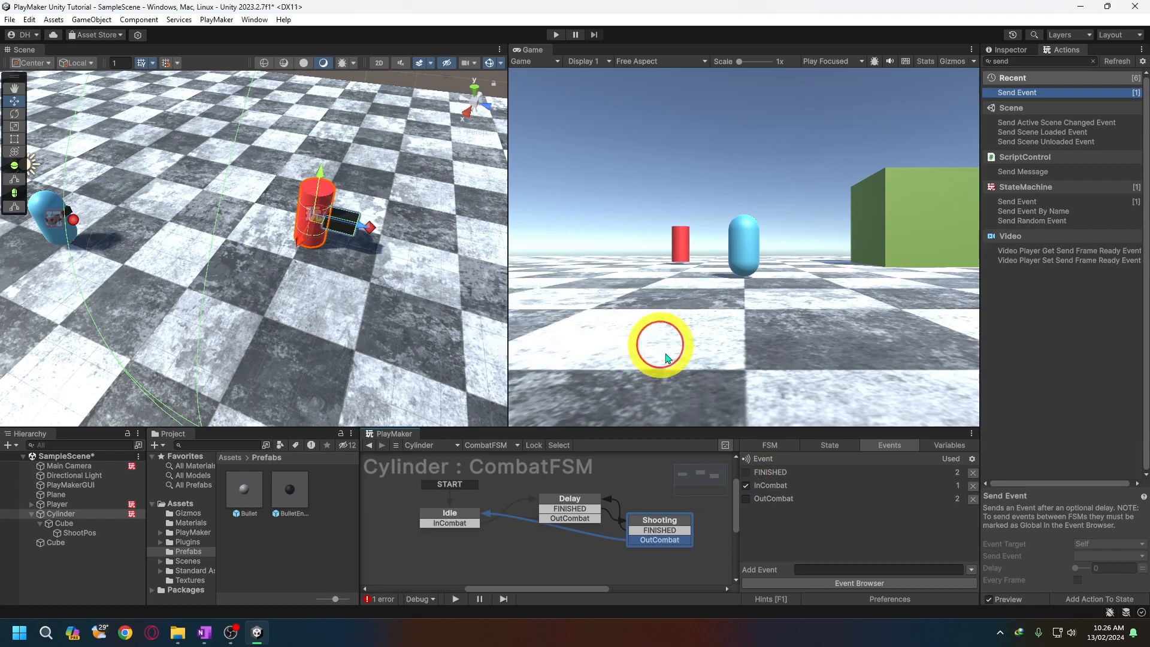
left_click(745, 499)
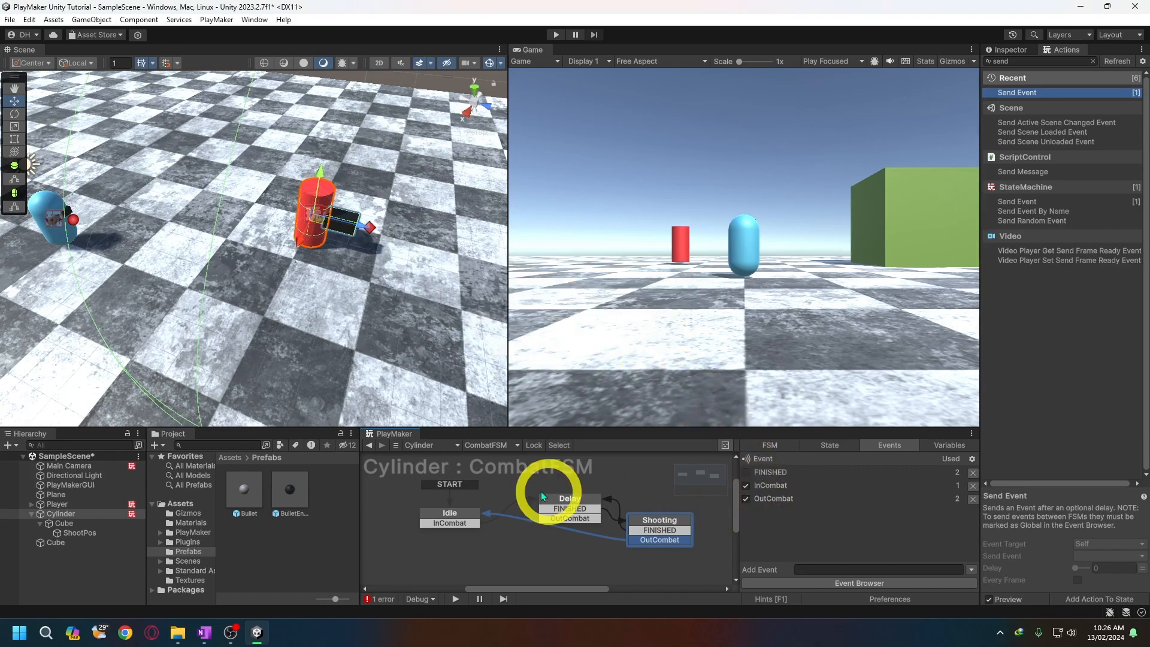
- Switch to TurretFSM and set the CheckPlayer state's Send Event action to send InCombat
left_click(513, 444)
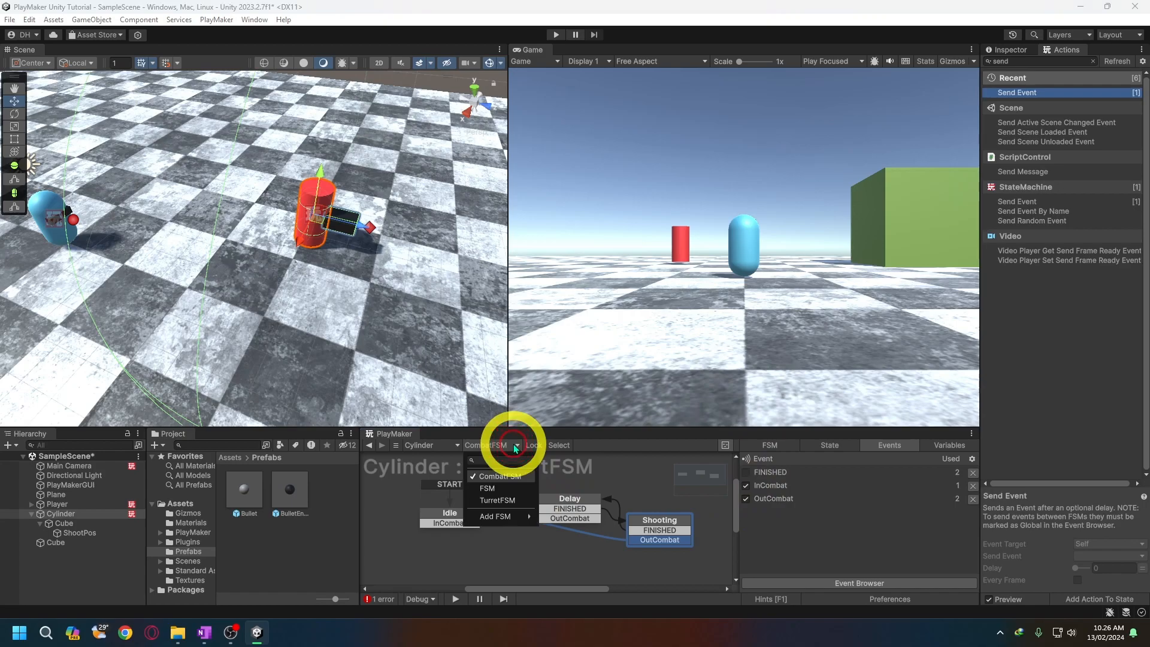
left_click(505, 500)
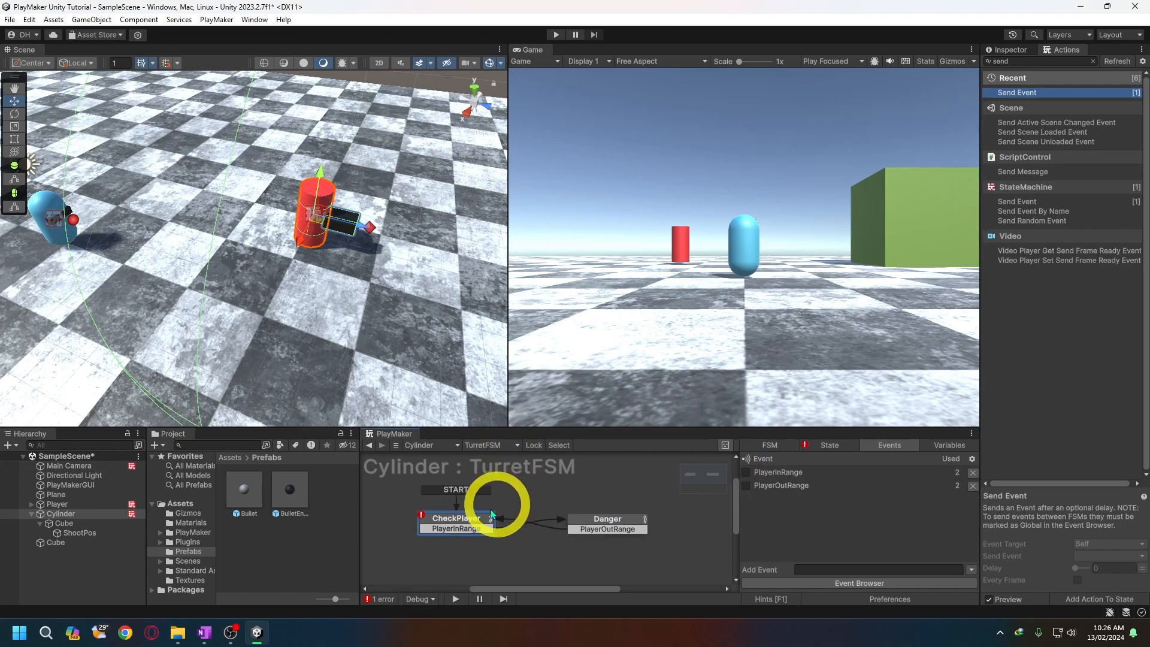
left_click(813, 448)
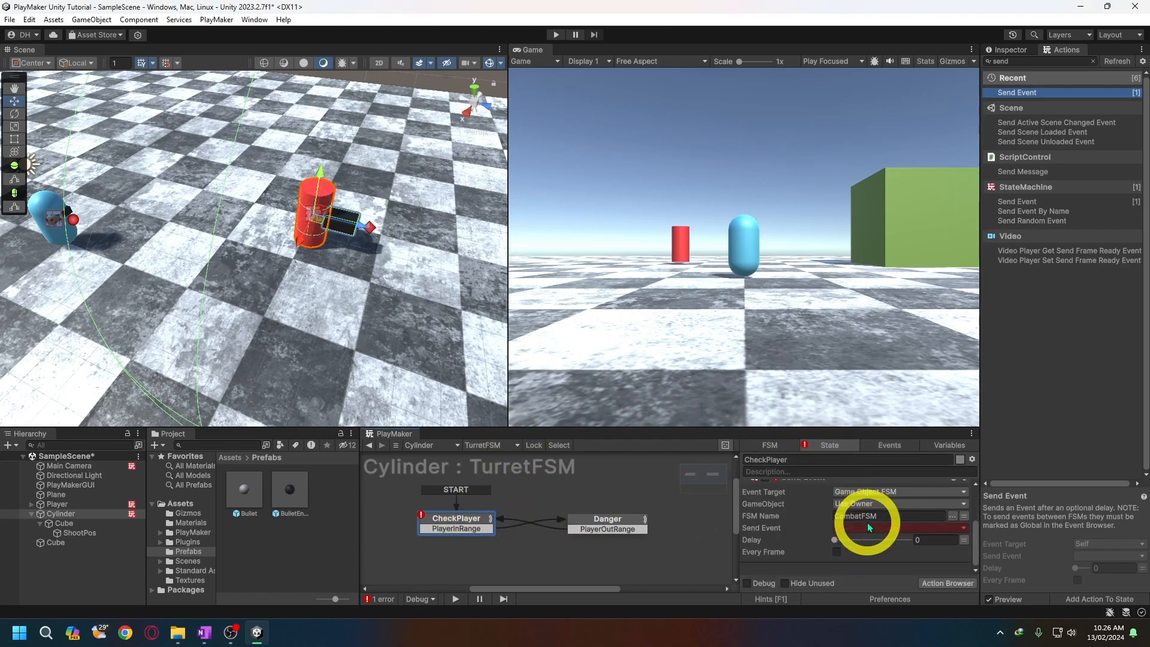
left_click(881, 528)
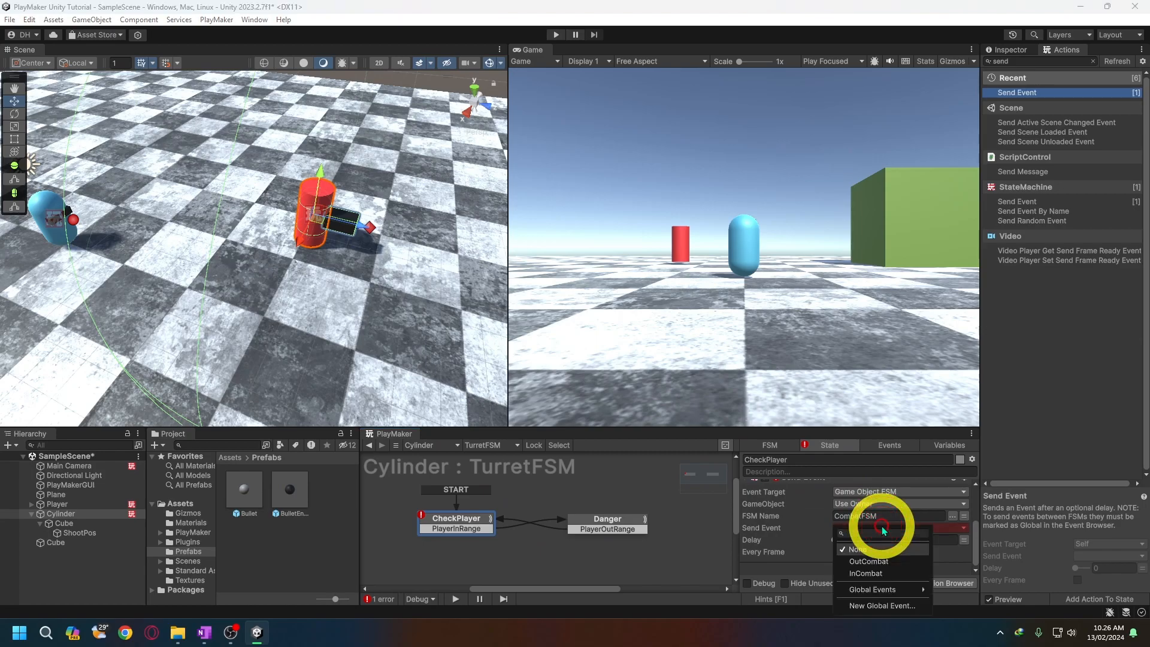
left_click(873, 573)
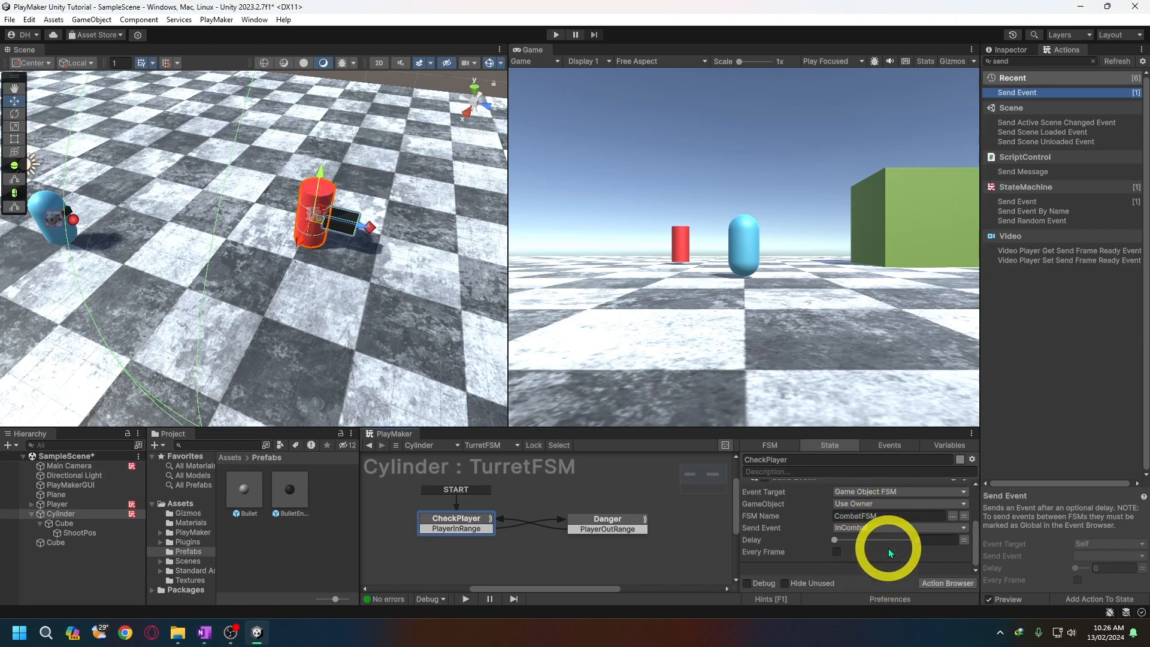
- Copy CheckPlayer's Send Event action into the Danger state and set the pasted action to send OutCombat
left_click(622, 525)
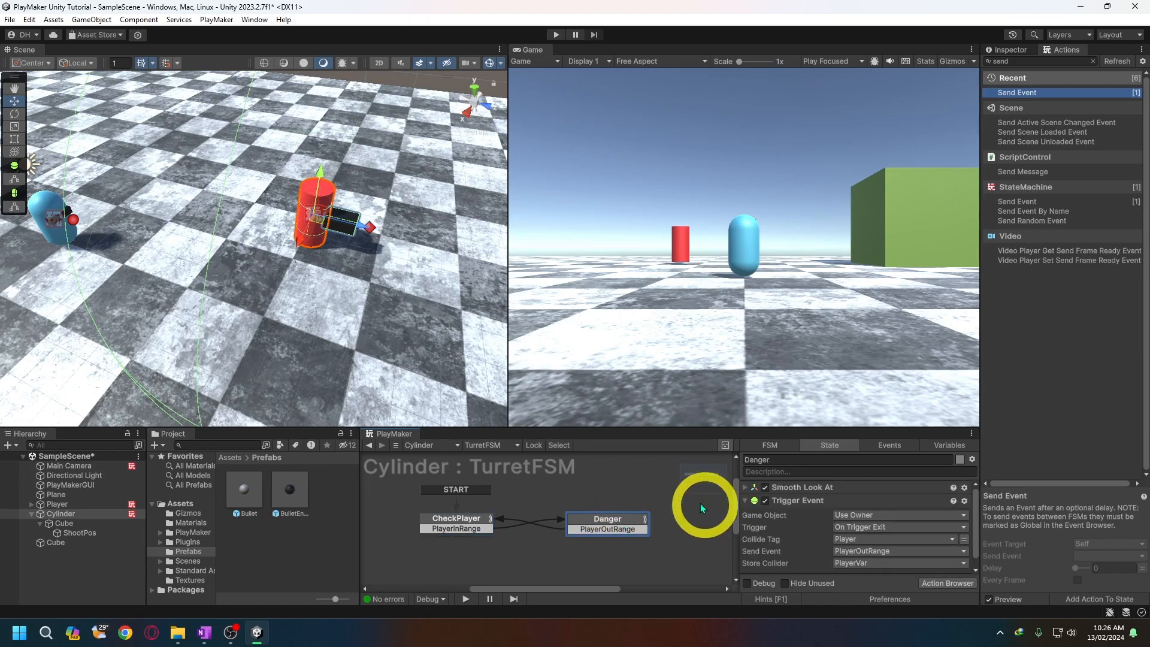
left_click(466, 522)
scroll(943, 505, "down", 3)
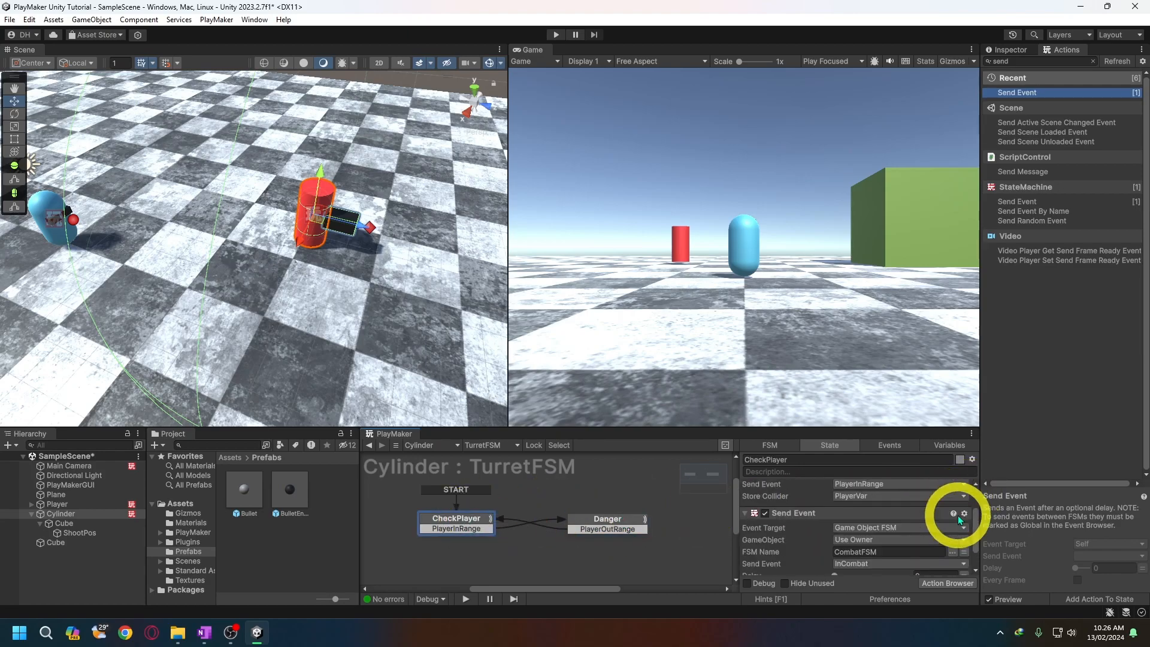
left_click(964, 513)
left_click(991, 535)
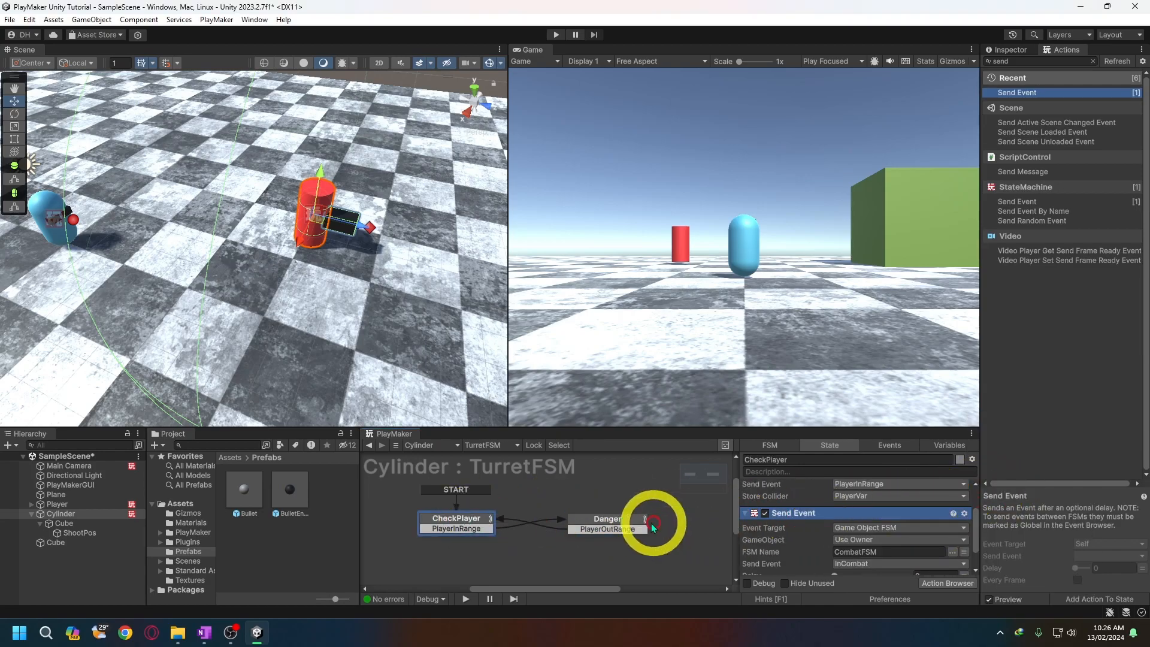
left_click(651, 520)
left_click(972, 459)
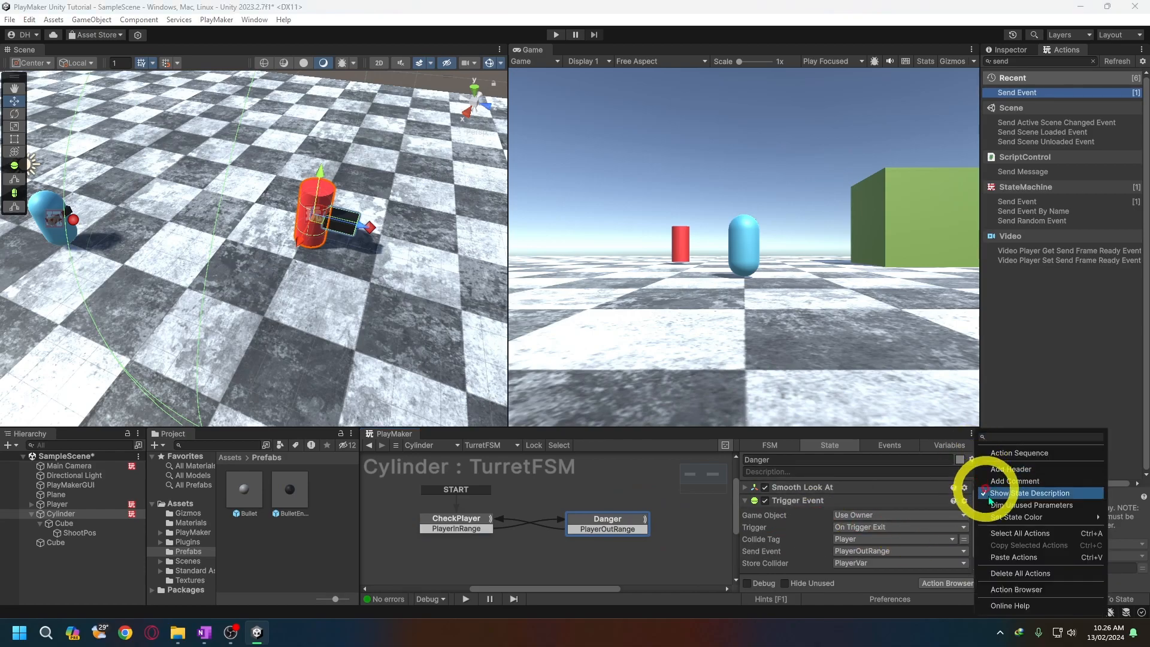
left_click(997, 547)
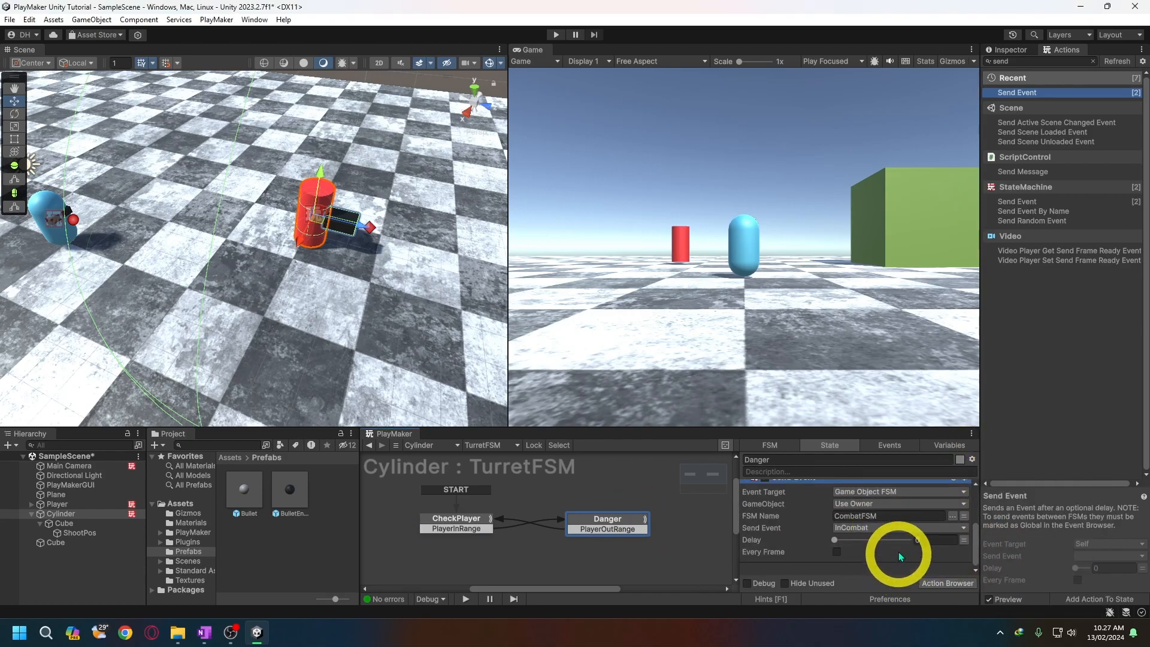
left_click(885, 527)
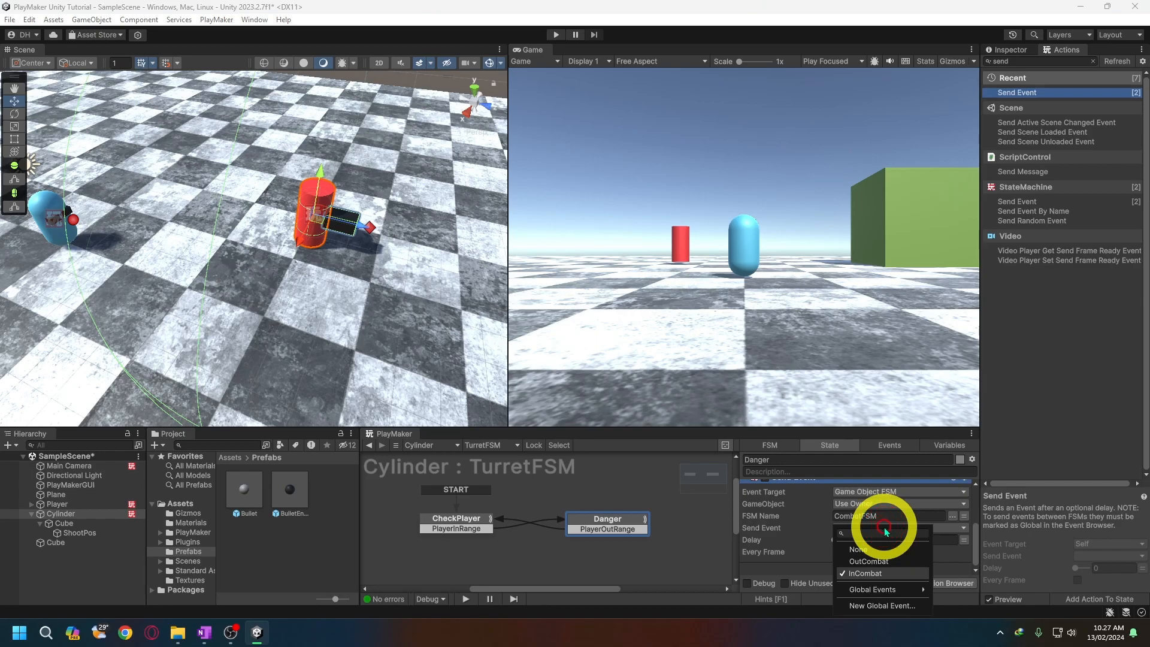
left_click(891, 564)
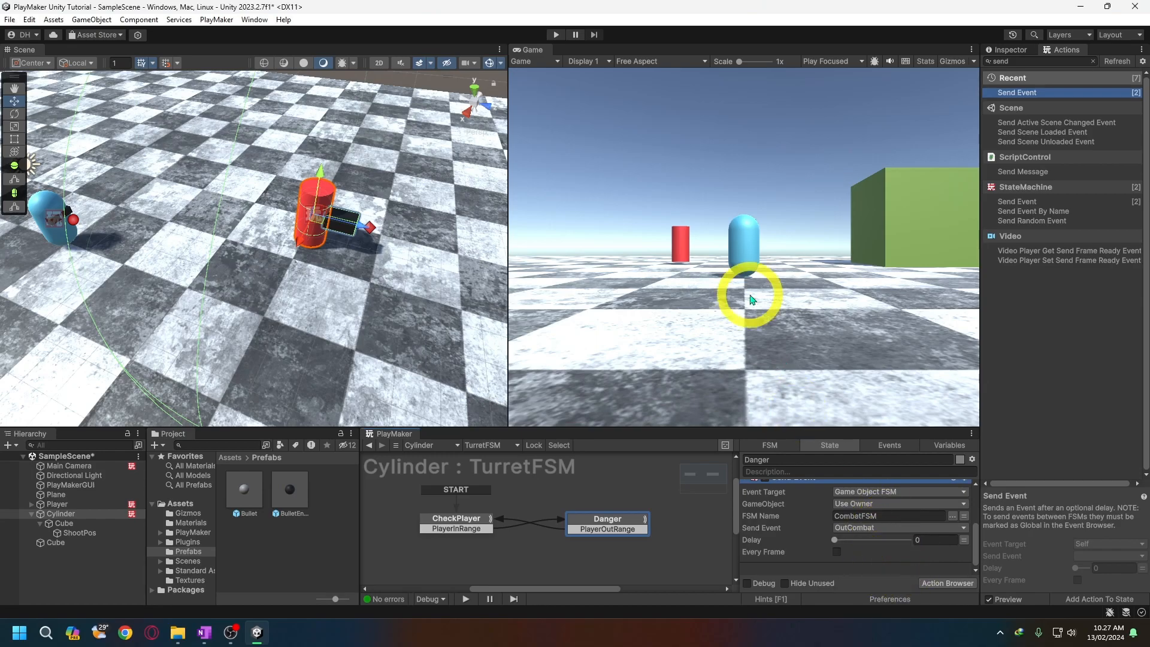
- Play-test the scene by moving the player into and out of the turret's range, and stop the game
left_click(556, 35)
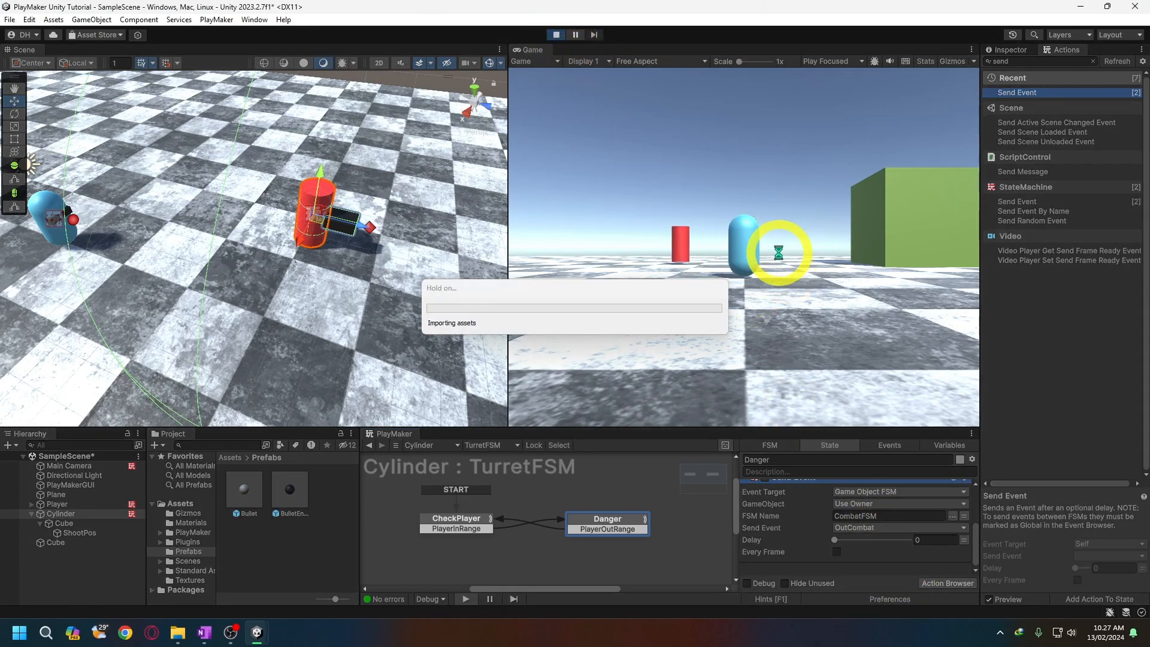
key("w")
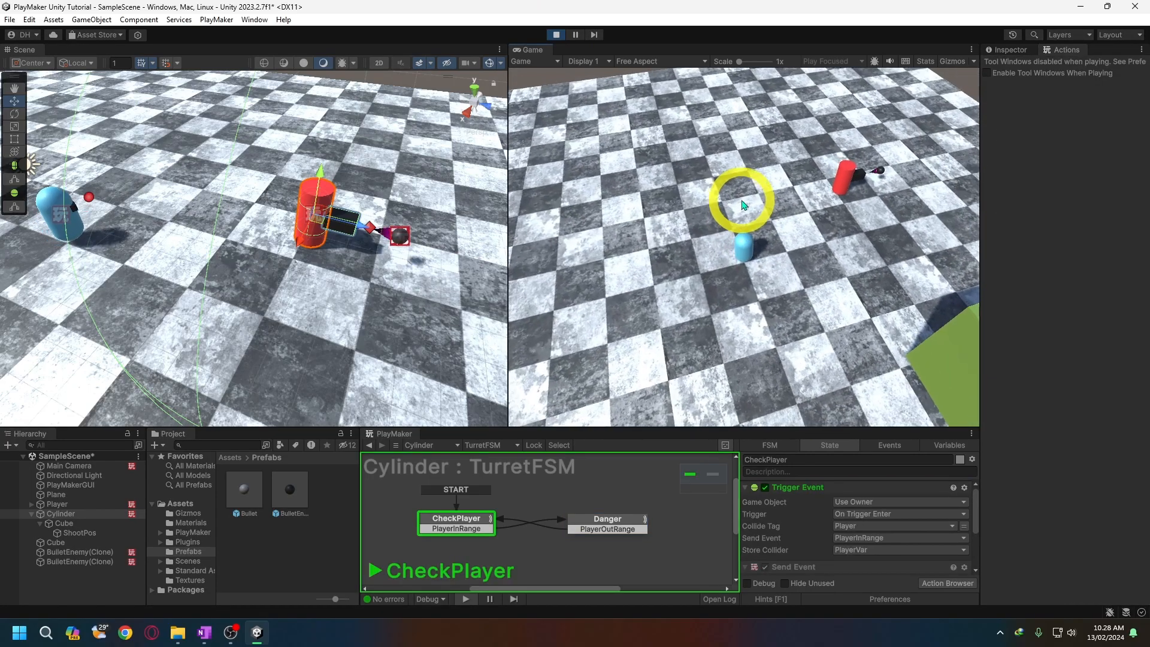
key("w")
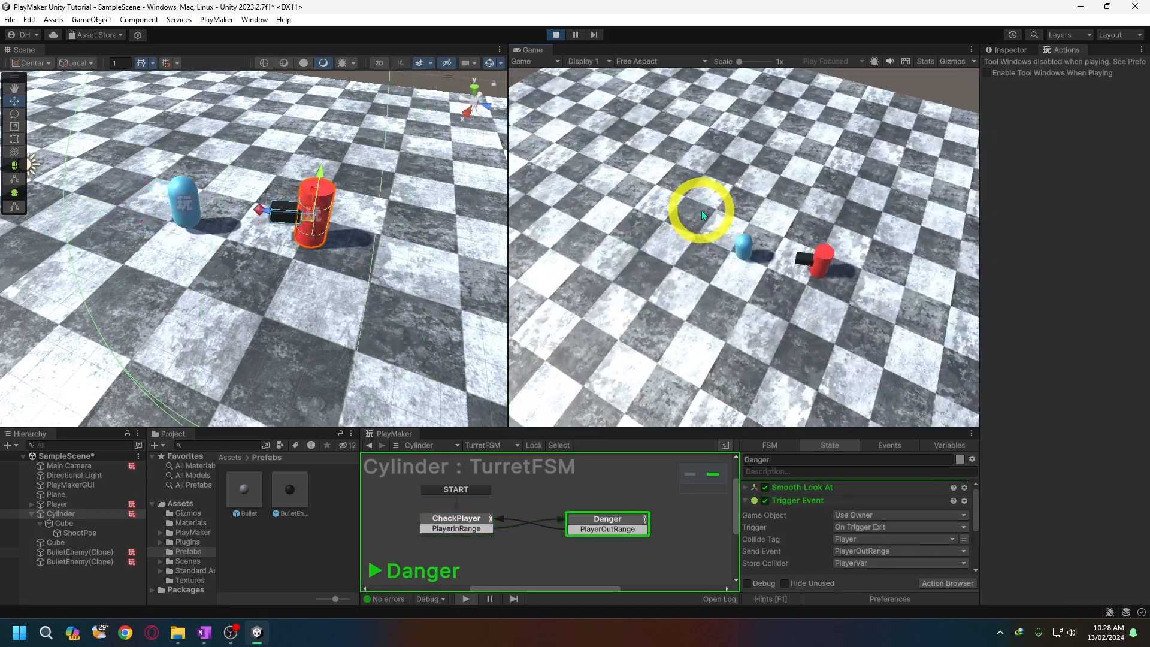
key("w")
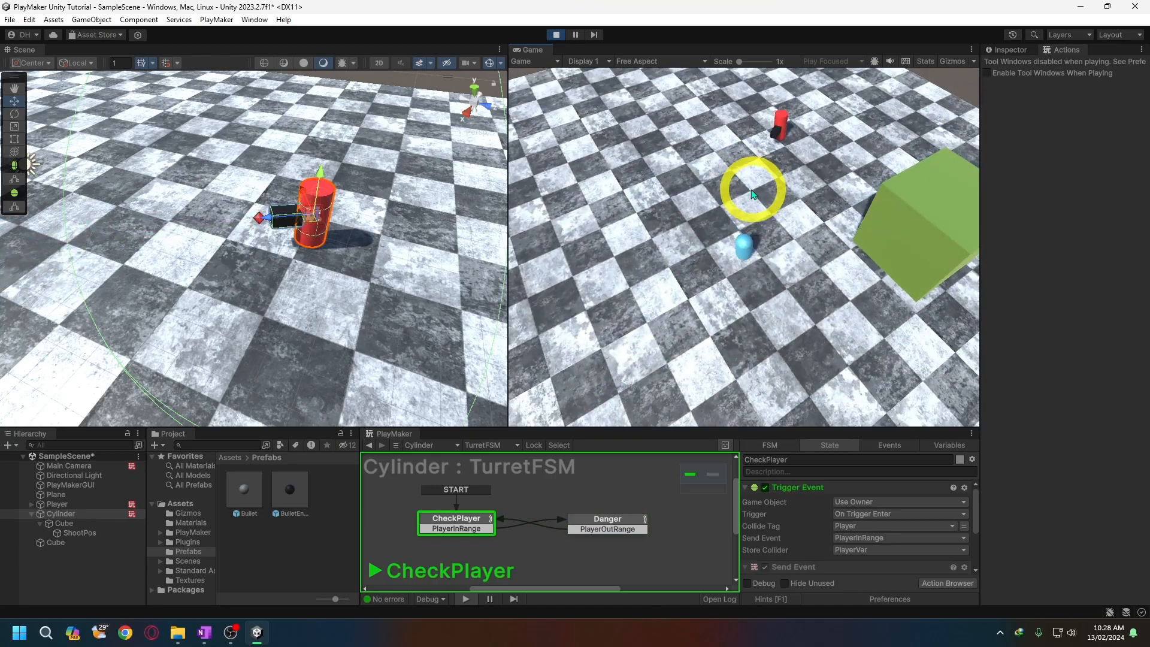
left_click(556, 35)
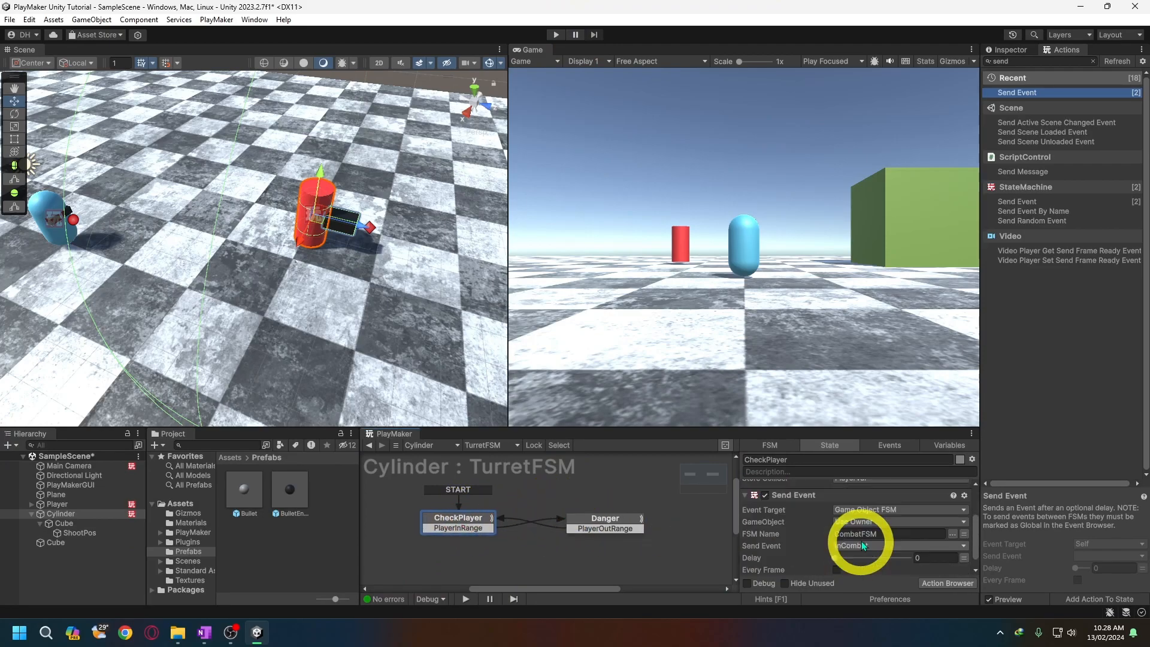
- Swap the sent events so CheckPlayer's Send Event action sends OutCombat and Danger's sends InCombat
scroll(863, 545, "down", 1)
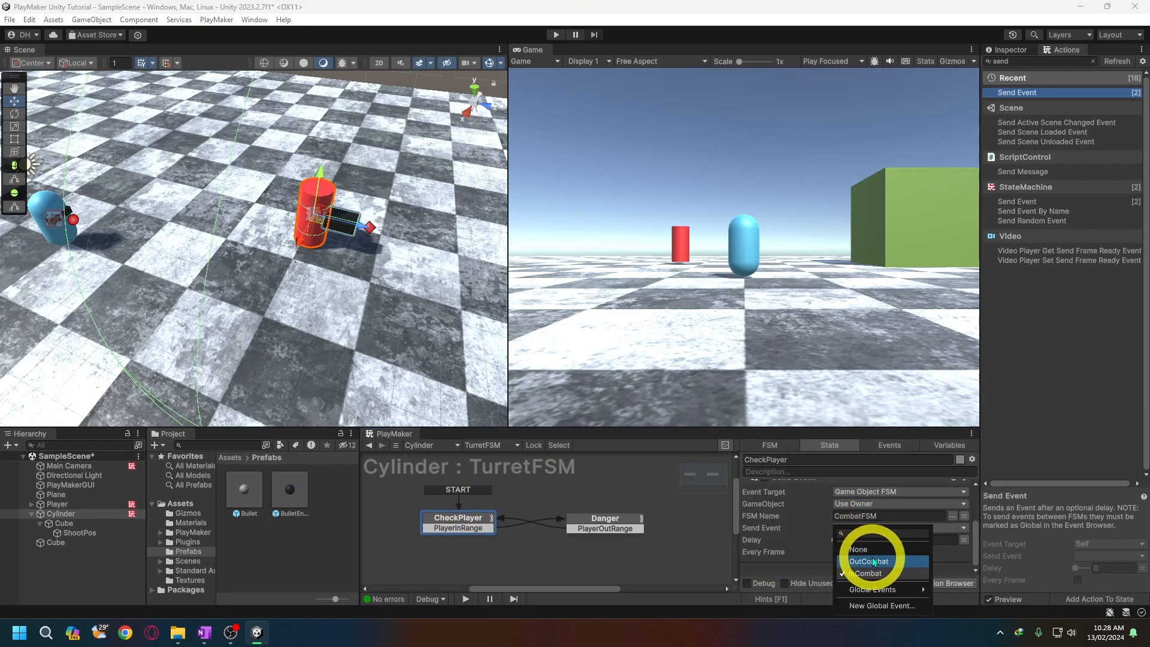
left_click(873, 562)
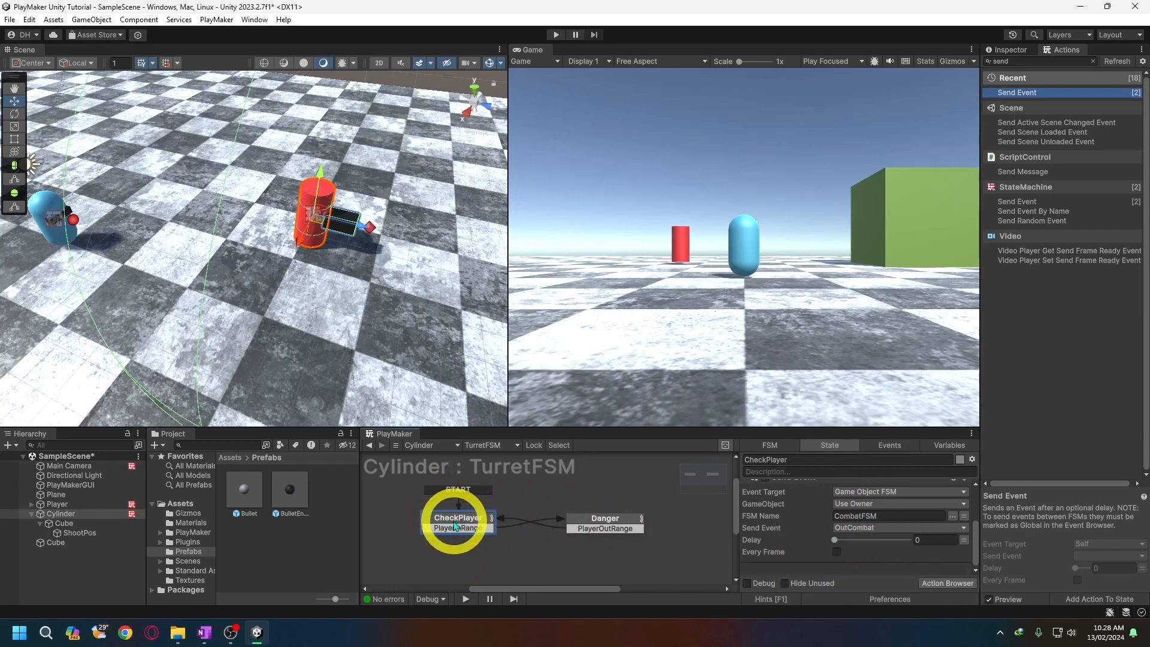
left_click(606, 524)
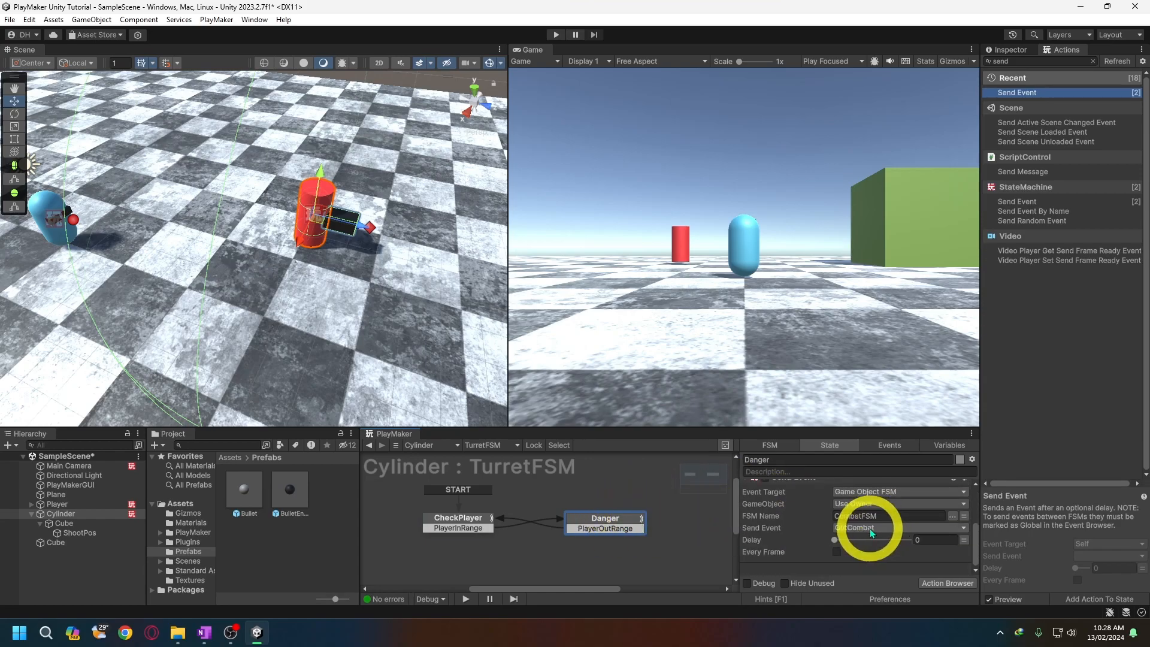
left_click(869, 529)
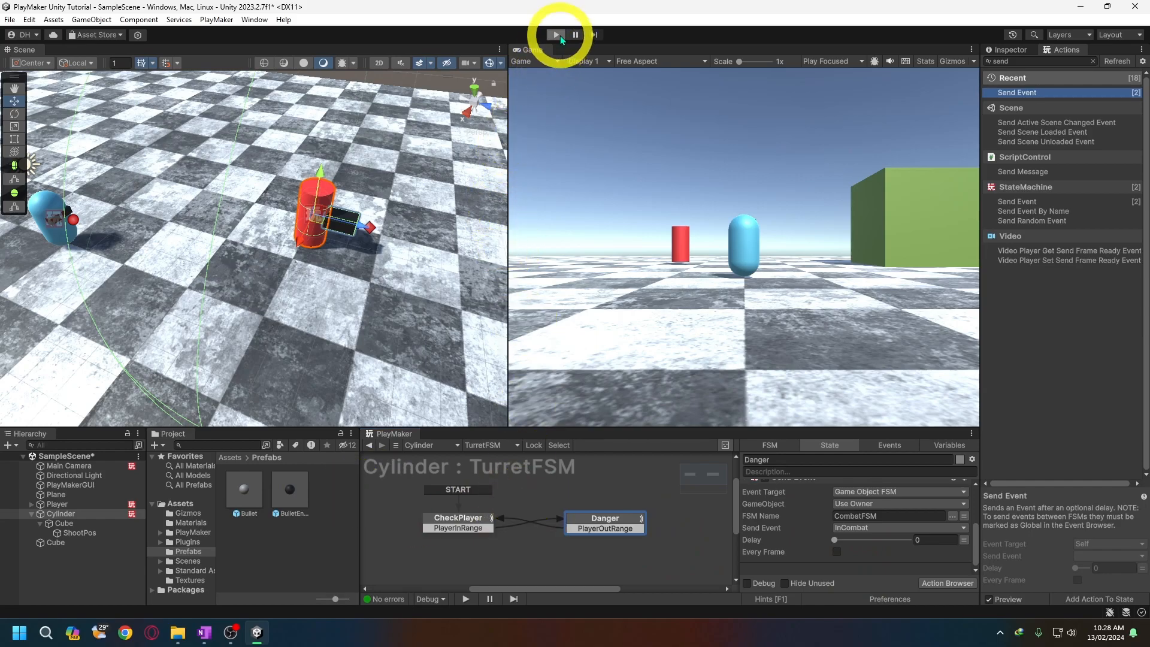
- Run the game again to check the swapped events, moving the player near the turret and away from it, and end play mode
left_click(557, 35)
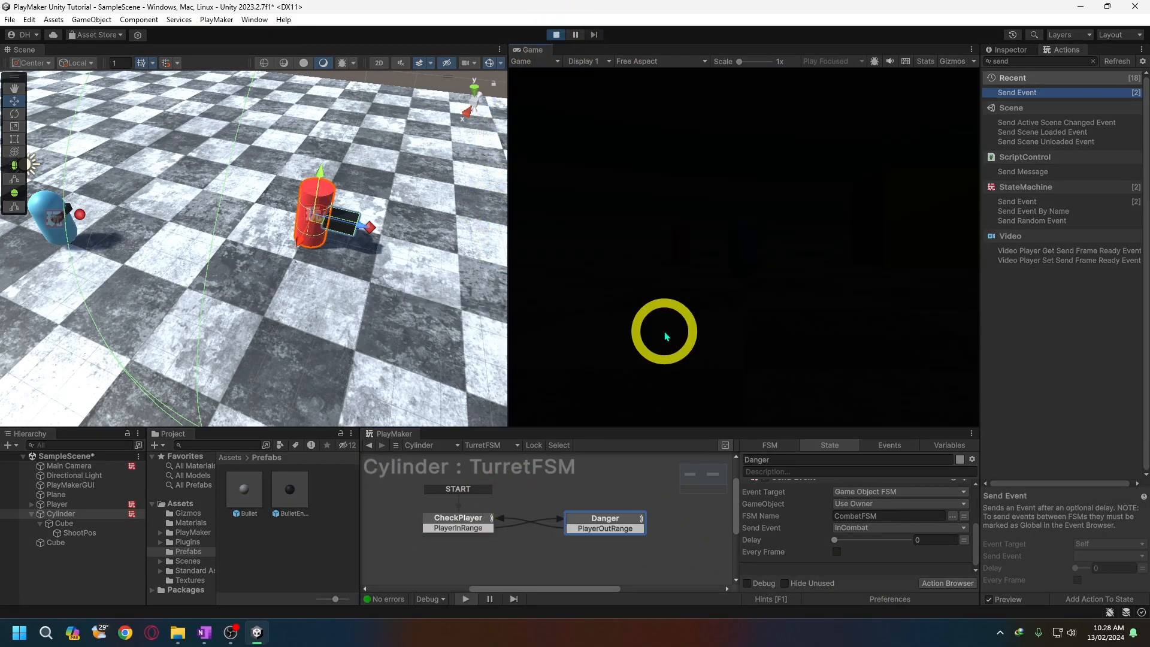
key("d")
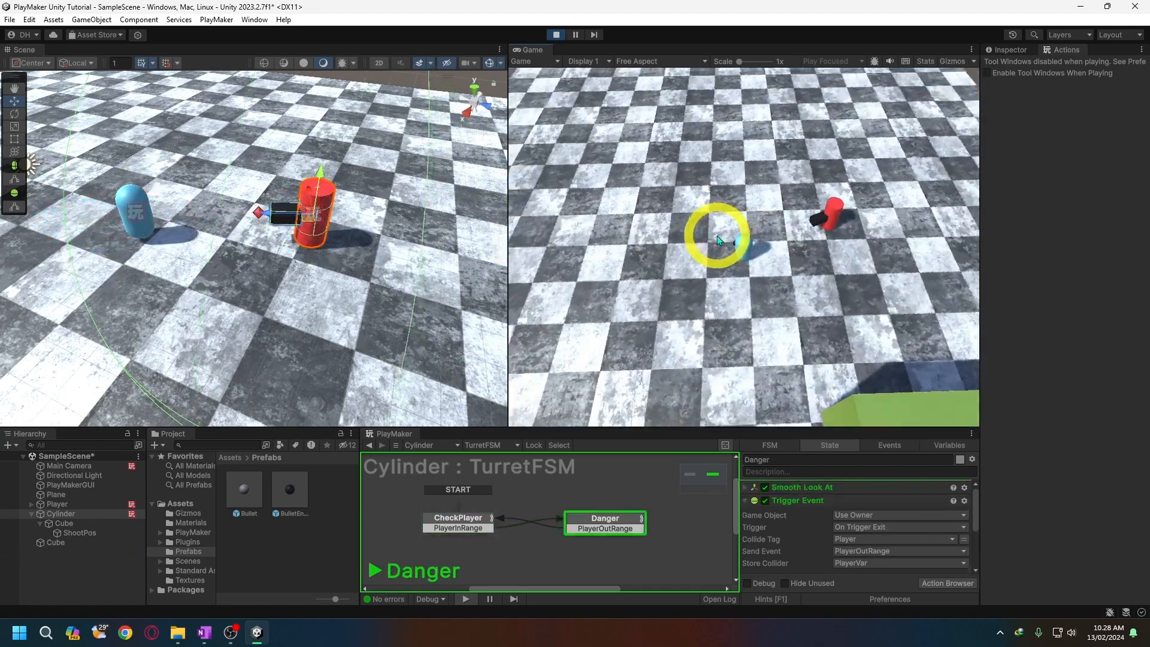
key("d")
key("space")
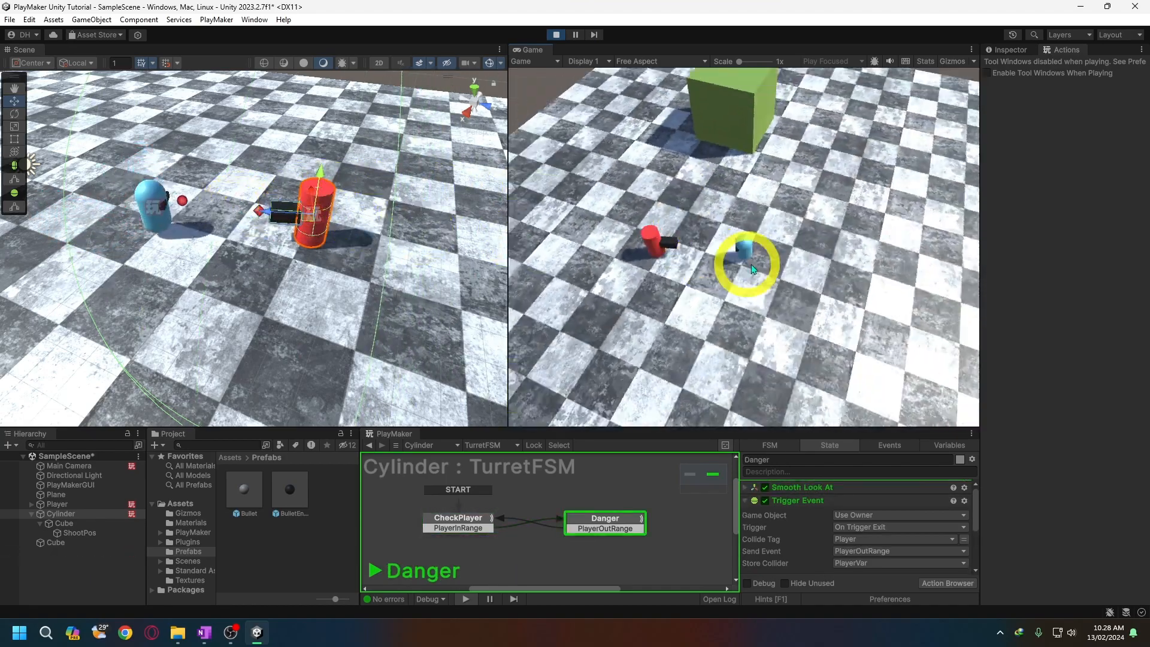
key("w")
key("w")
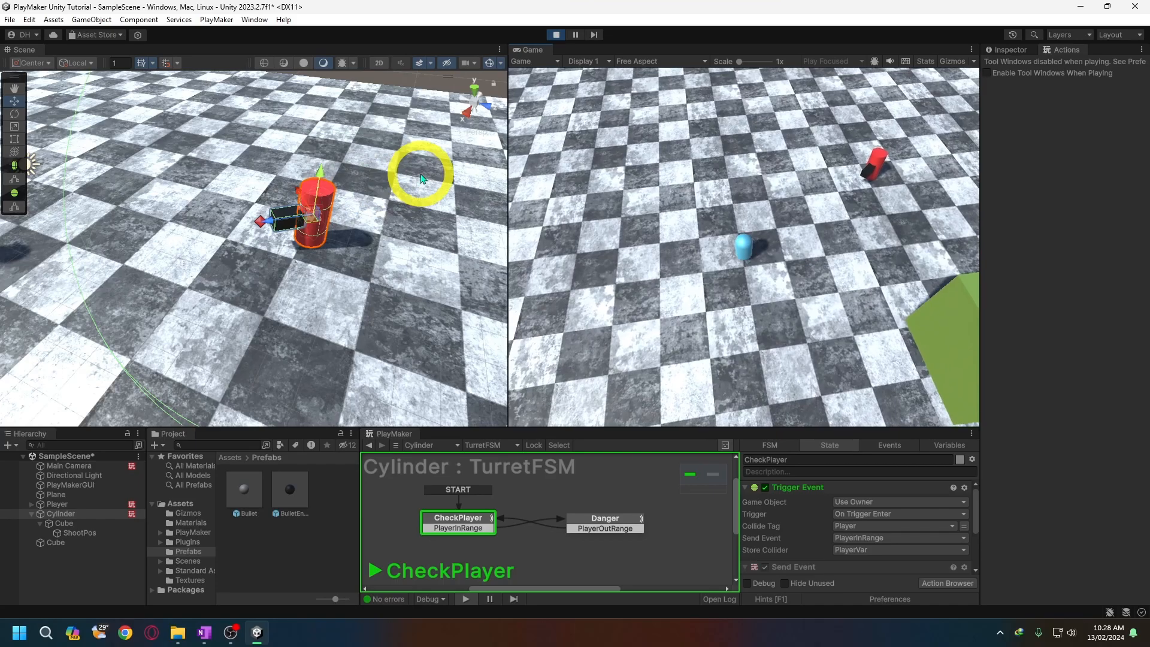
left_click(555, 35)
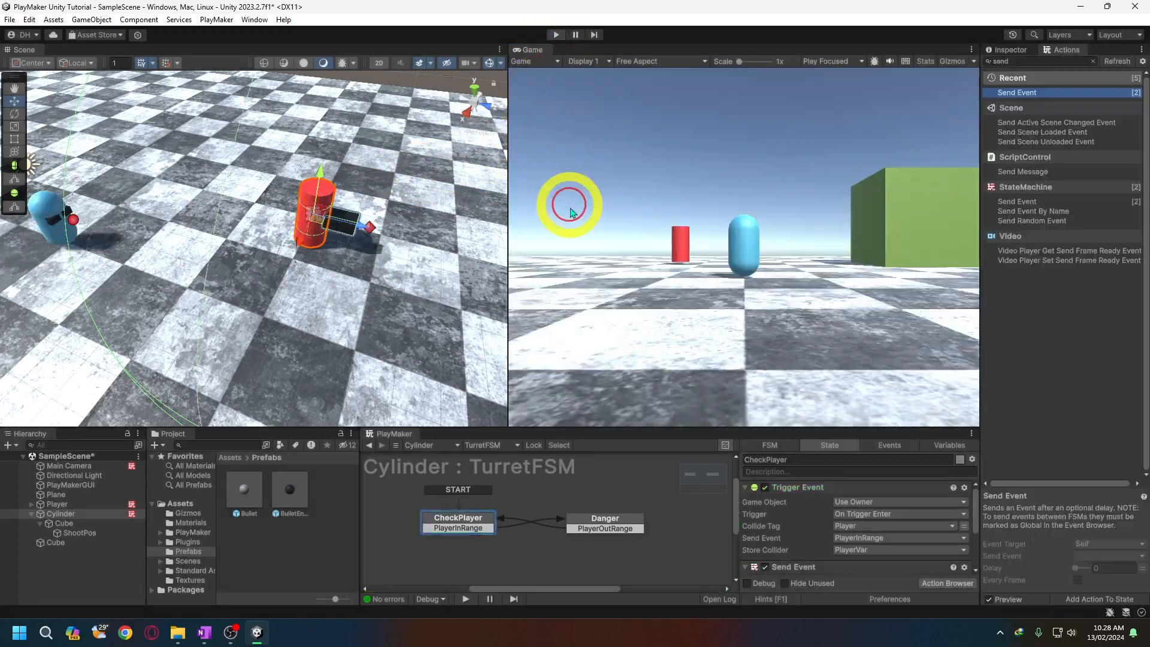